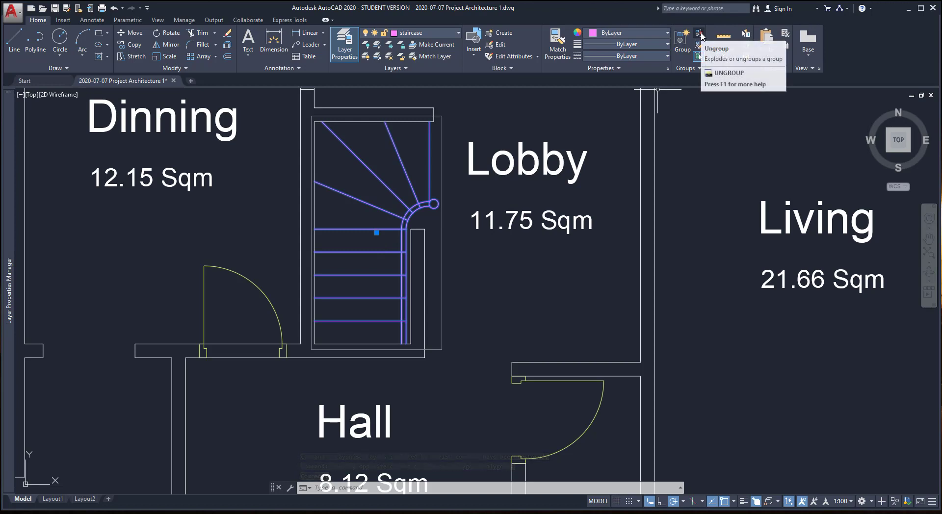
- Ungroup the staircase and isolate its layer so the other plan layers fade
{"action": "left_click", "coordinate": [699, 33]}
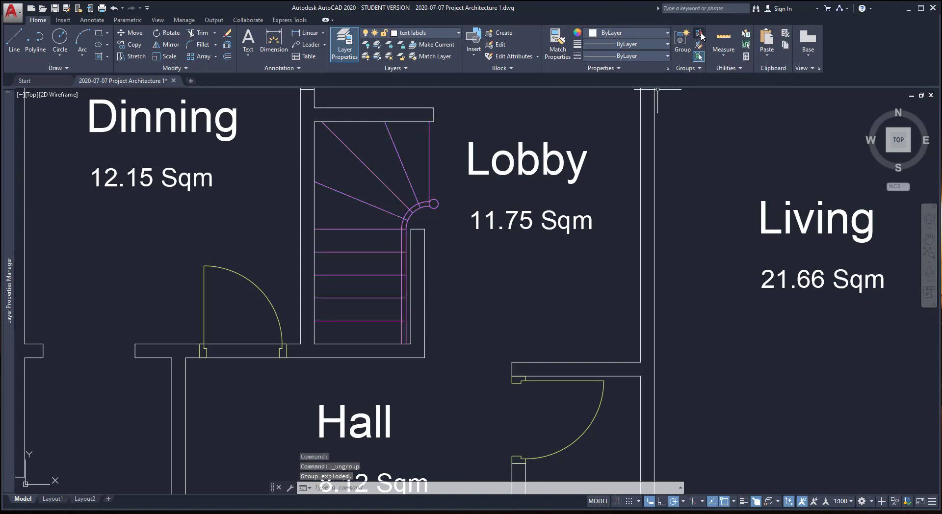
{"action": "left_click", "coordinate": [379, 47]}
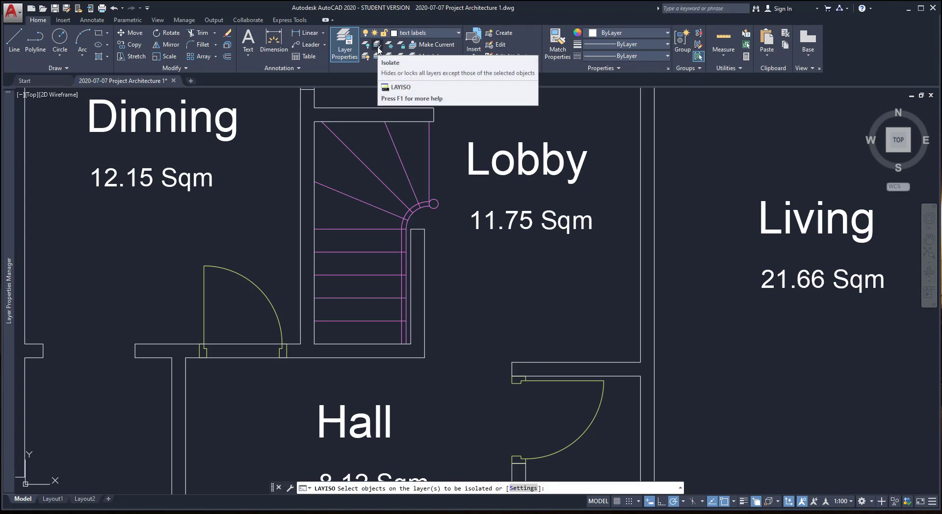
{"action": "left_click", "coordinate": [389, 130]}
{"action": "key", "text": "Return"}
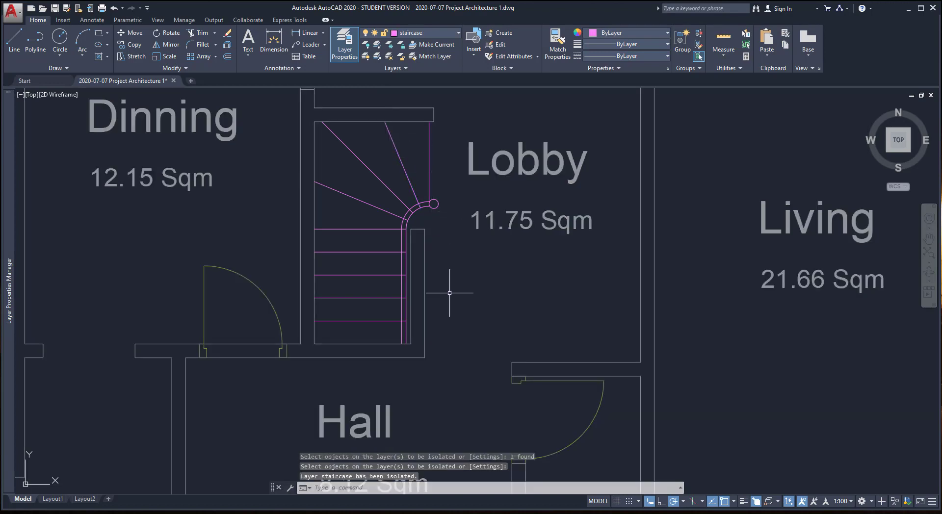
{"action": "type", "text": "L"}
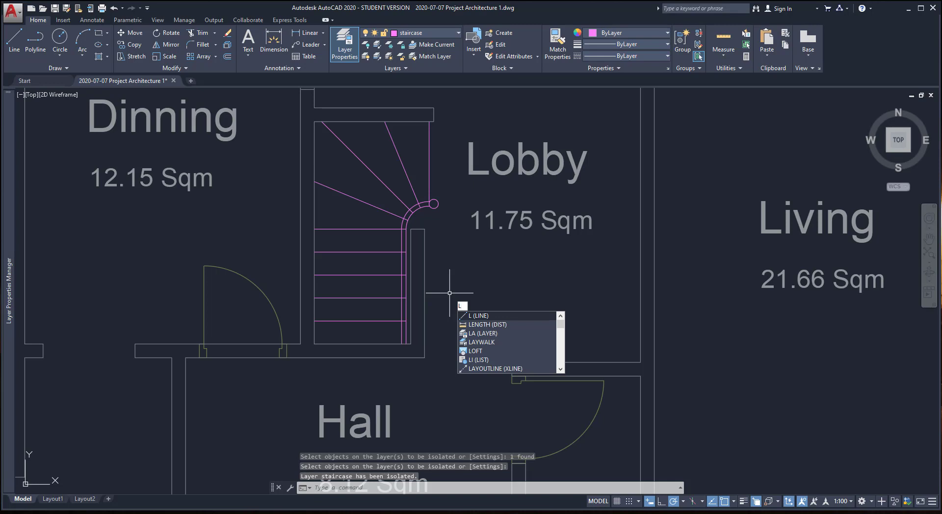
- Draw the staircase direction arrow lines, ending with a diagonal stroke
{"action": "key", "text": "Return"}
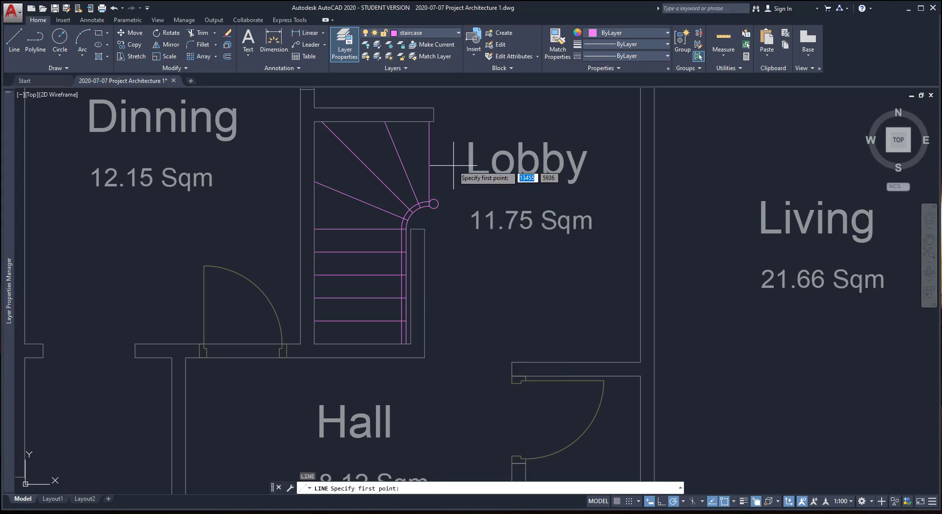
{"action": "left_click", "coordinate": [429, 162]}
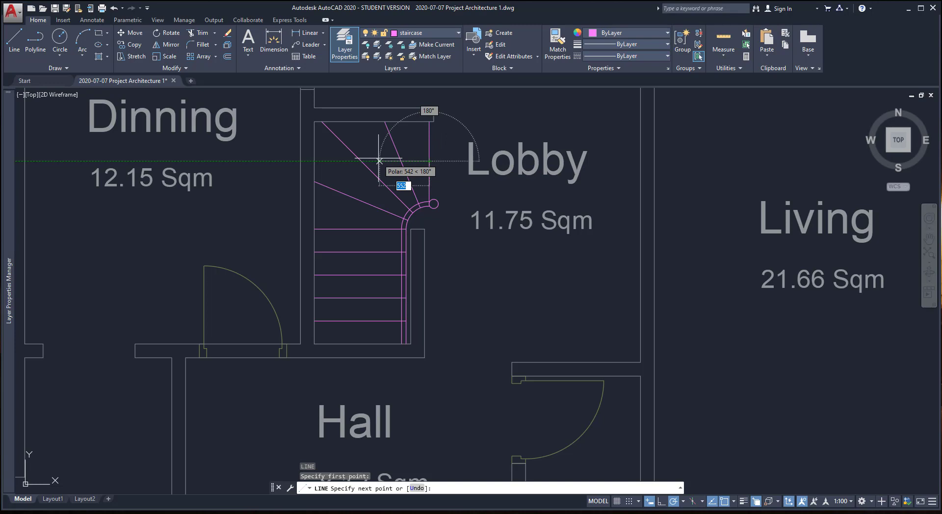
{"action": "left_click", "coordinate": [361, 161]}
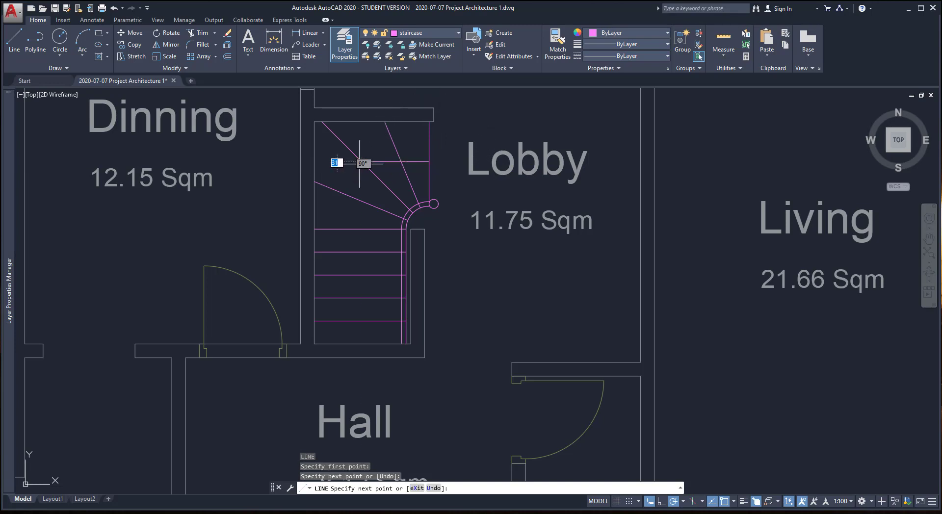
{"action": "left_click", "coordinate": [360, 275]}
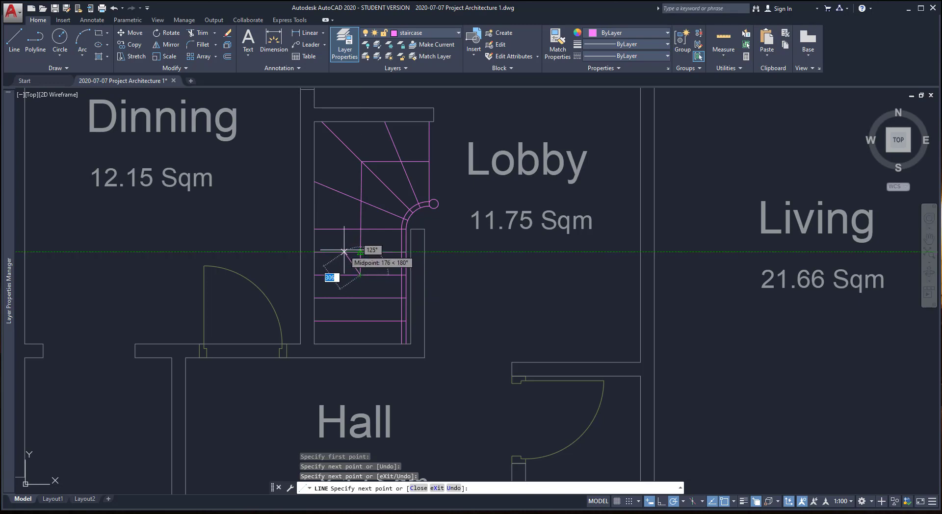
{"action": "left_click", "coordinate": [344, 252]}
{"action": "key", "text": "Escape"}
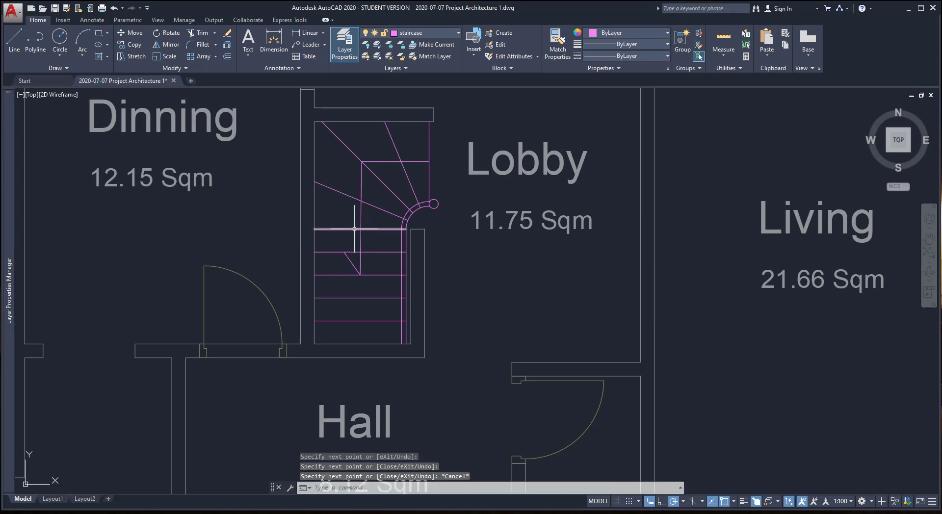
- Mirror the diagonal stroke about a vertical axis, keeping the original, to complete the arrowhead
{"action": "type", "text": "MI"}
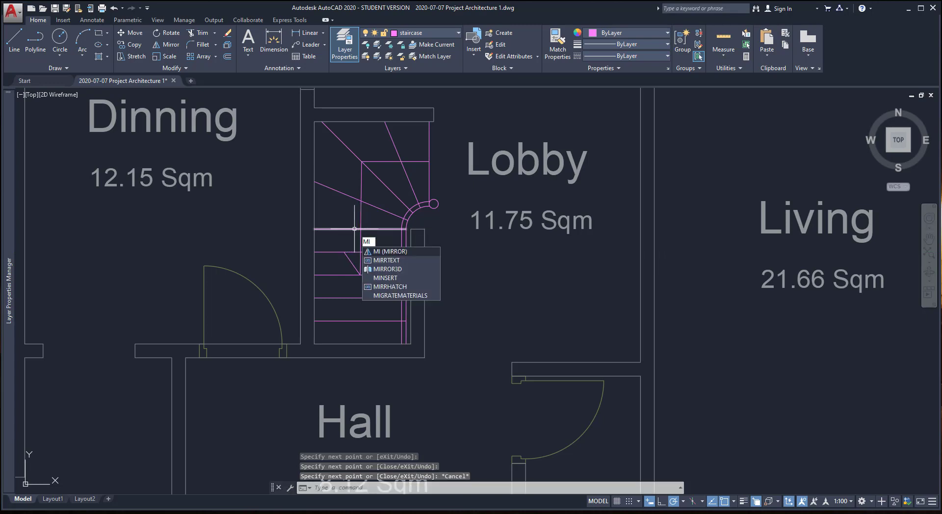
{"action": "key", "text": "Return"}
{"action": "scroll", "coordinate": [356, 245], "scroll_direction": "up", "scroll_amount": 4}
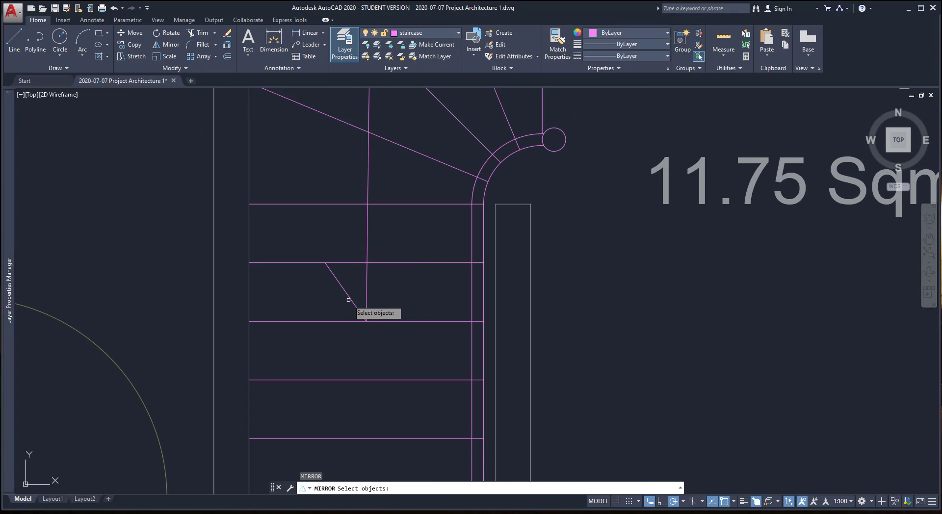
{"action": "left_click", "coordinate": [349, 300]}
{"action": "key", "text": "Return"}
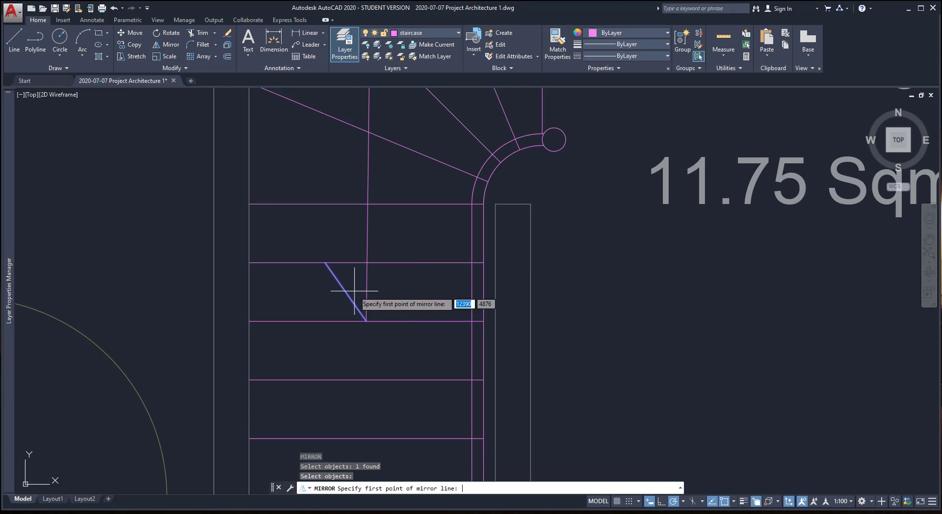
{"action": "left_click", "coordinate": [366, 322]}
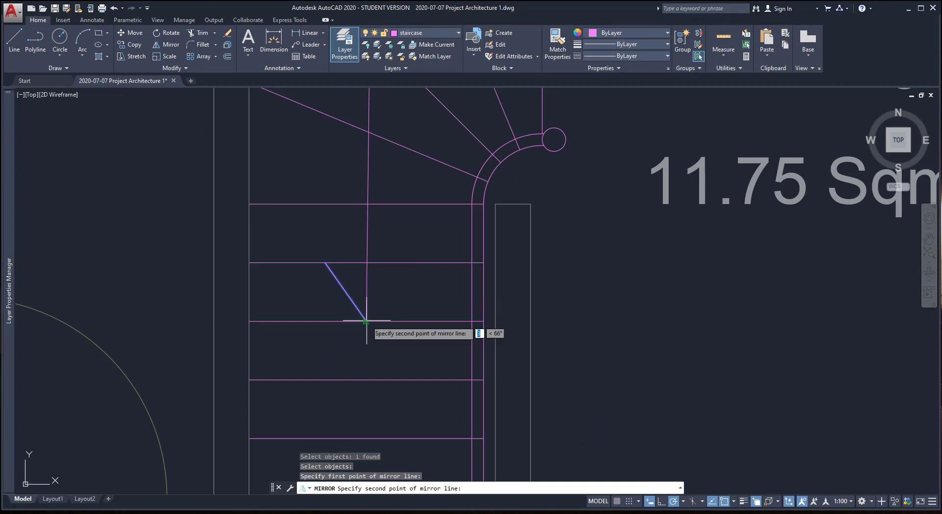
{"action": "left_click", "coordinate": [367, 279]}
{"action": "key", "text": "Return"}
{"action": "scroll", "coordinate": [362, 273], "scroll_direction": "down", "scroll_amount": 4}
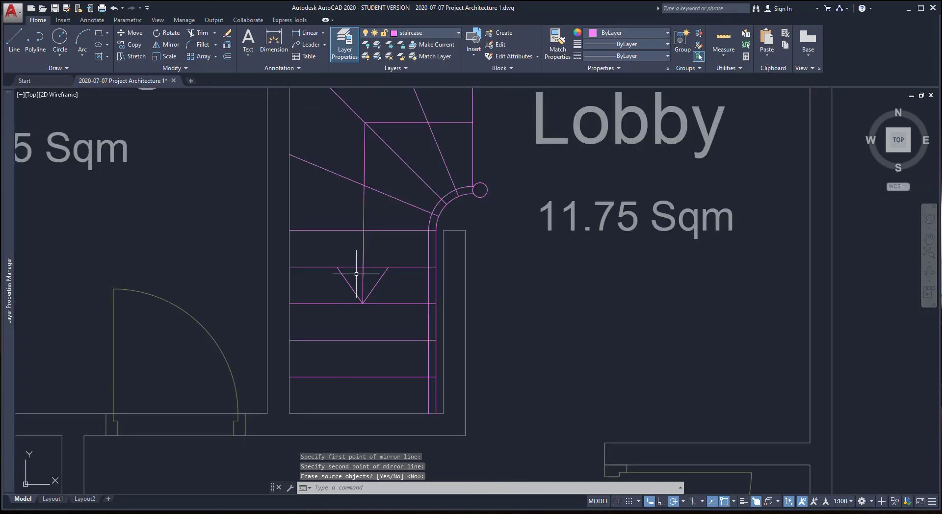
{"action": "middle_click_drag", "start_coordinate": [435, 263], "coordinate": [415, 306]}
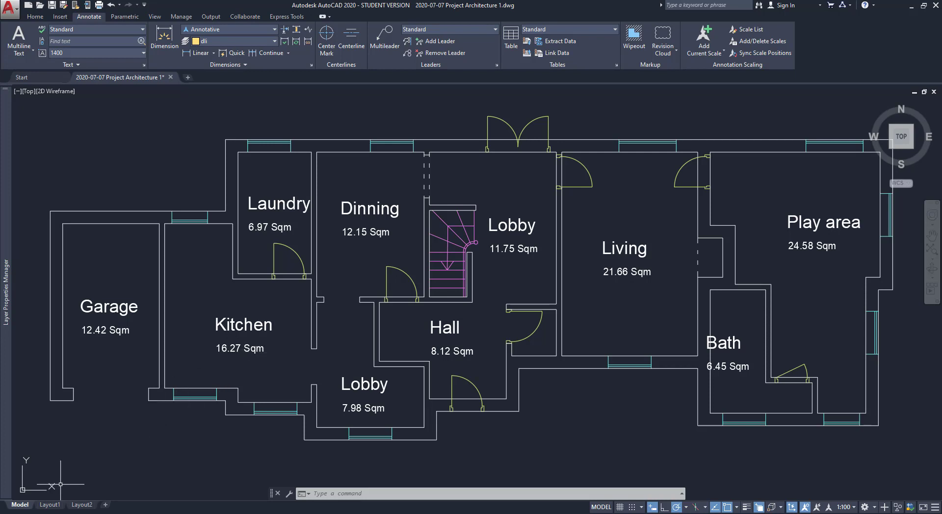
- Switch from the model to Layout1, glance at Layout2, and settle on the Layout1 sheet
{"action": "left_click", "coordinate": [49, 506]}
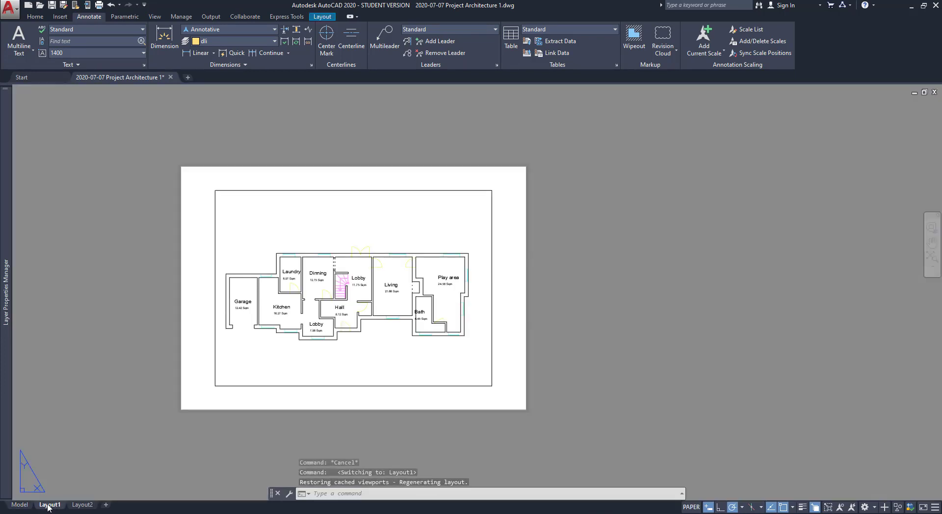
{"action": "left_click", "coordinate": [76, 506]}
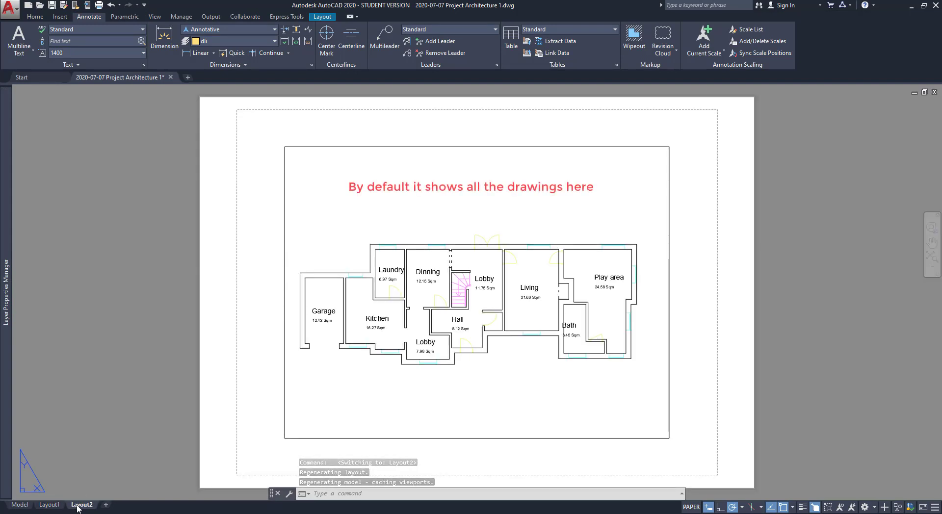
{"action": "left_click", "coordinate": [53, 506]}
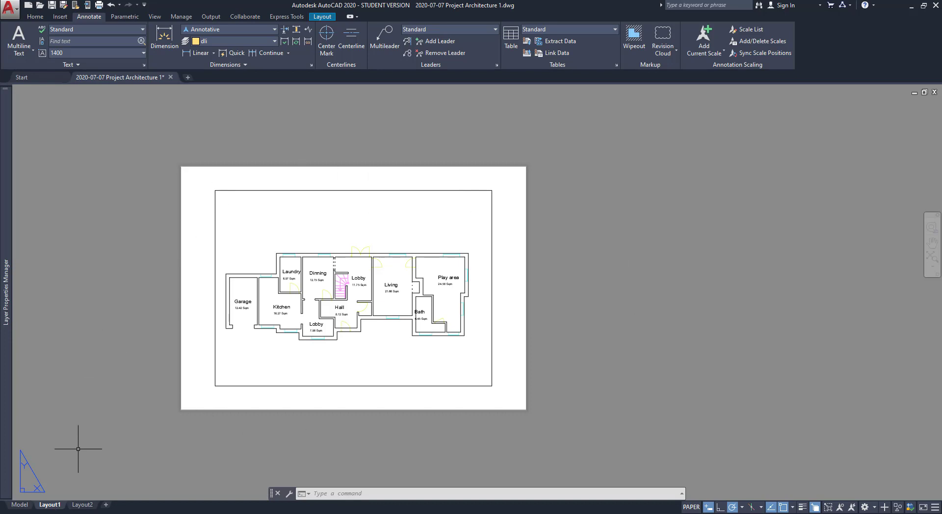
- Open the Layout1 page setup for editing and expand its printer list
{"action": "right_click", "coordinate": [53, 509]}
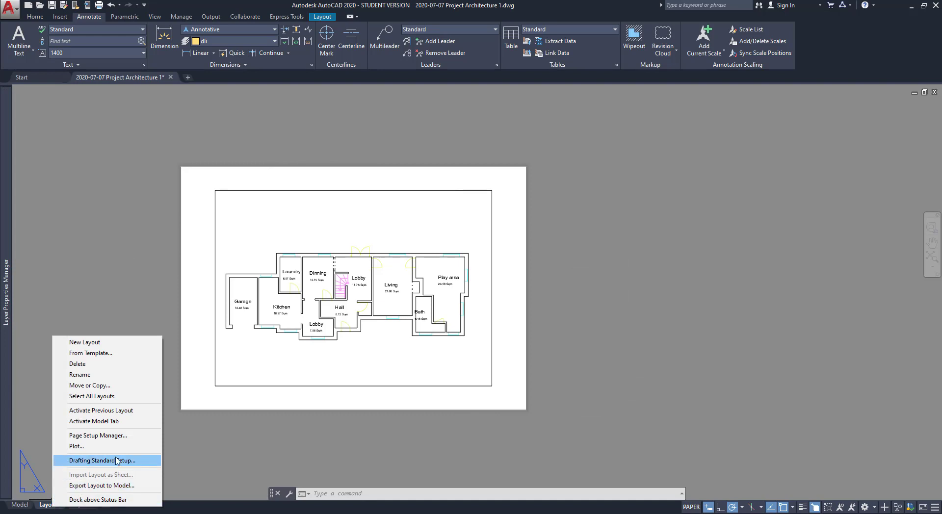
{"action": "left_click", "coordinate": [98, 436]}
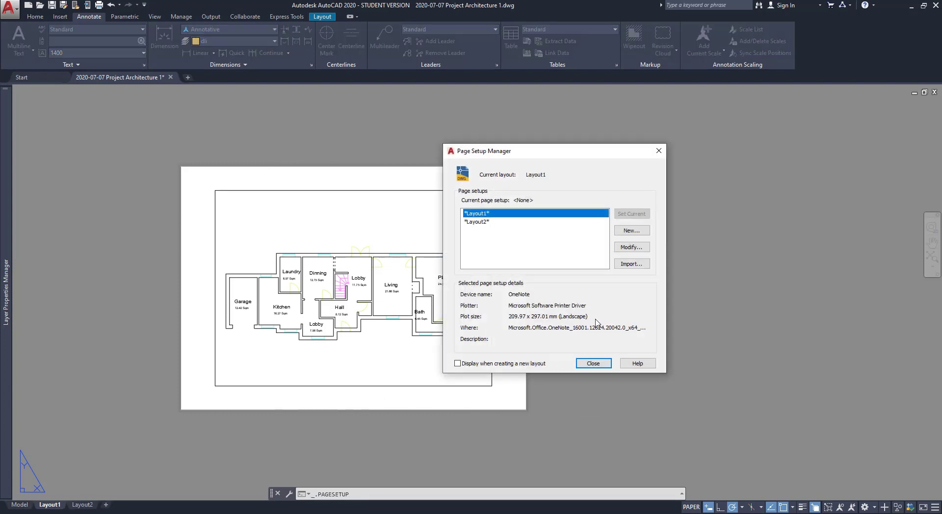
{"action": "left_click", "coordinate": [641, 250]}
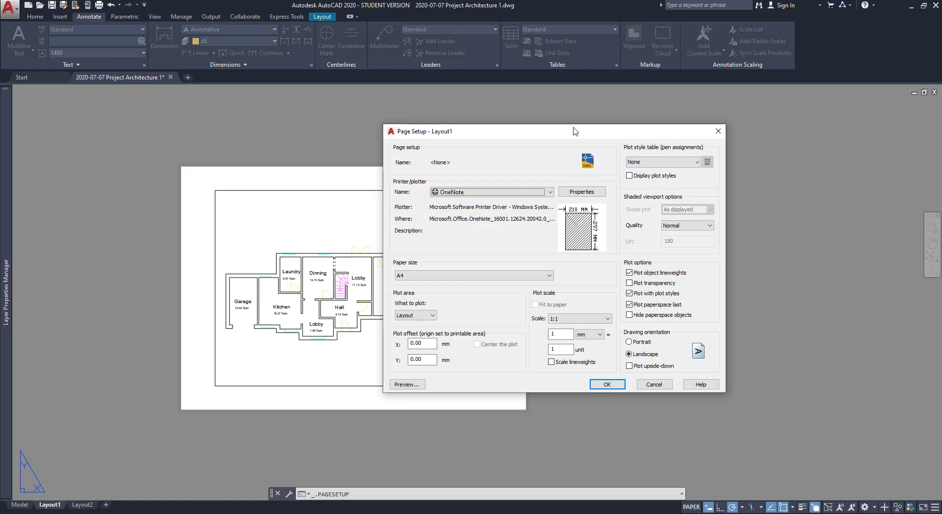
{"action": "left_click_drag", "start_coordinate": [575, 130], "coordinate": [681, 141]}
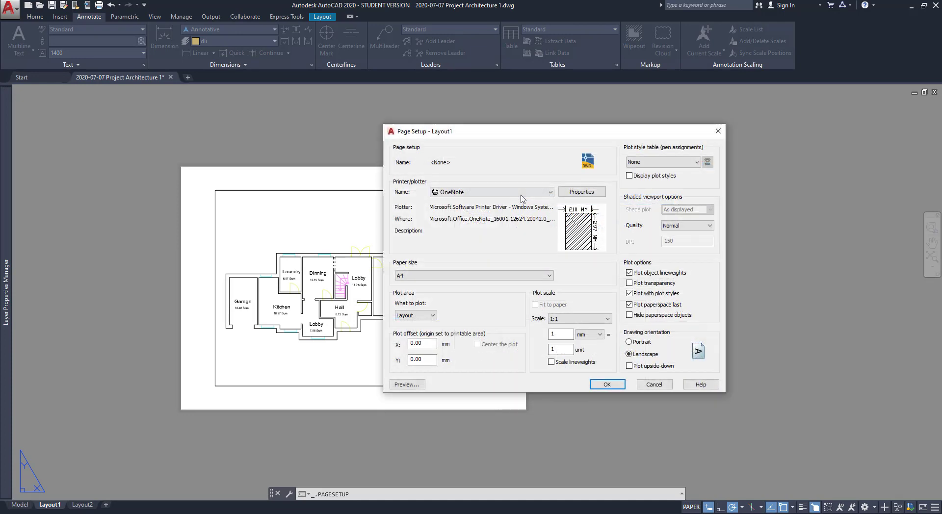
{"action": "left_click", "coordinate": [520, 193]}
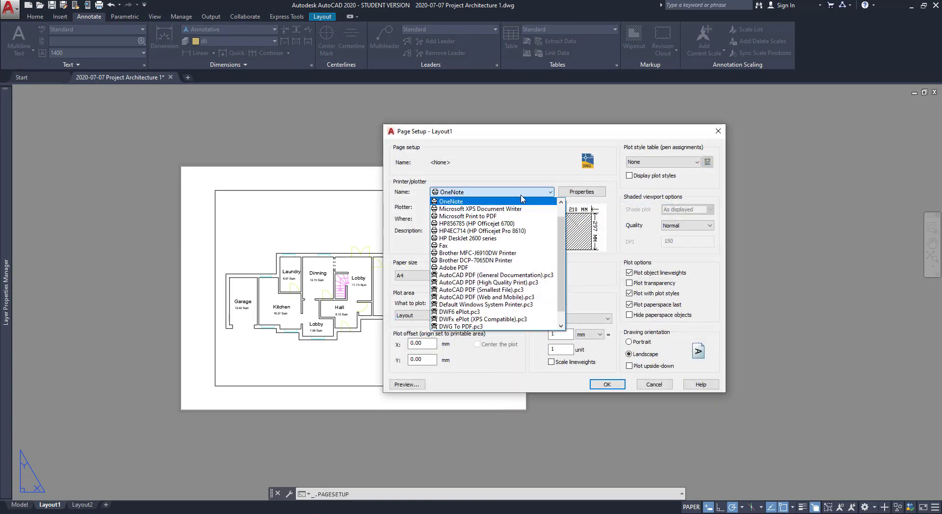
- Set the page setup to DWG To PDF.pc3 with ISO A3 paper and confirm it
{"action": "left_click", "coordinate": [516, 327]}
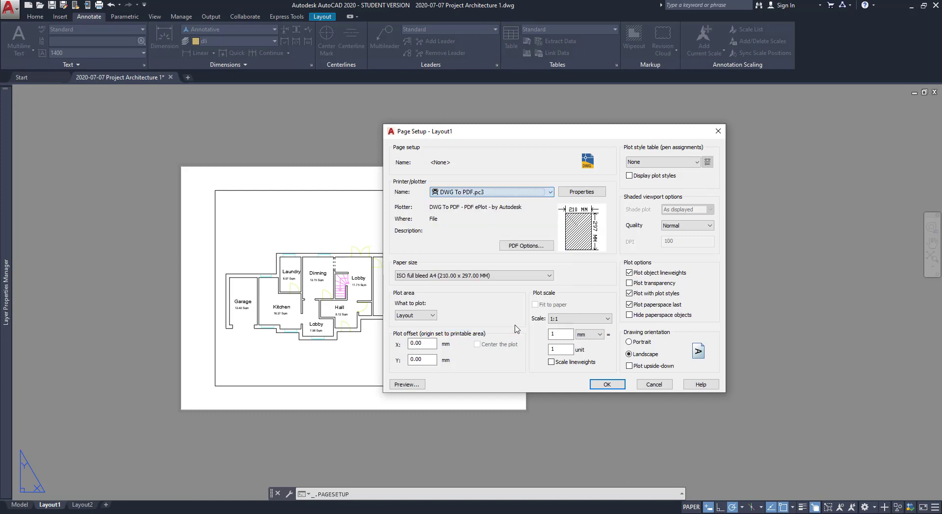
{"action": "left_click", "coordinate": [519, 277]}
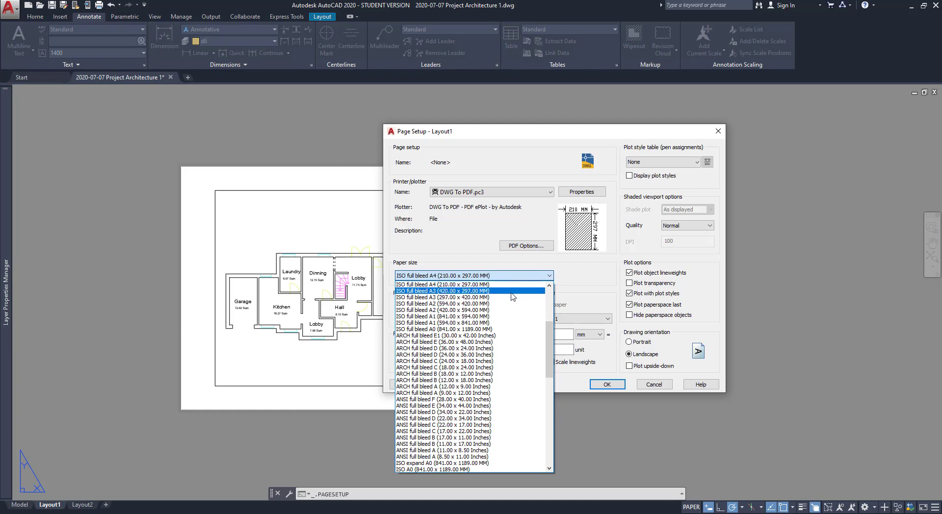
{"action": "left_click", "coordinate": [511, 292]}
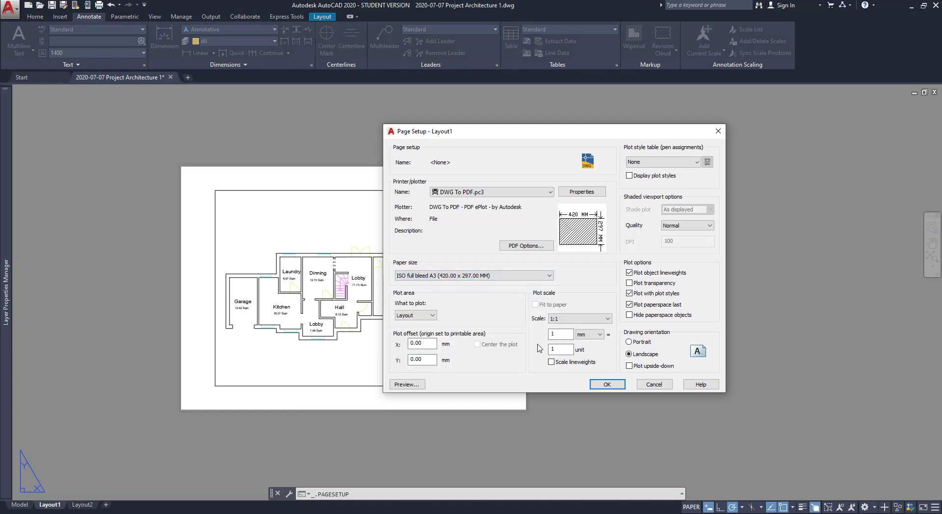
{"action": "left_click", "coordinate": [604, 384]}
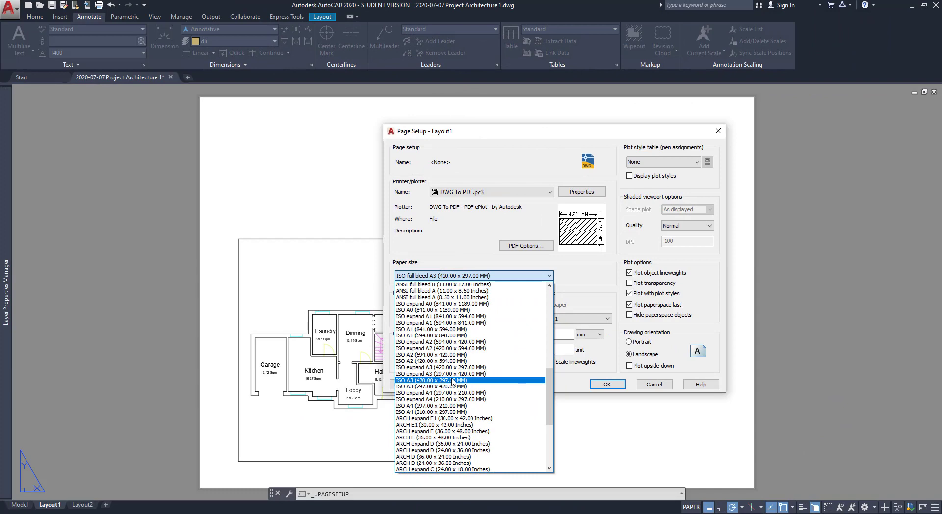
{"action": "left_click", "coordinate": [453, 382]}
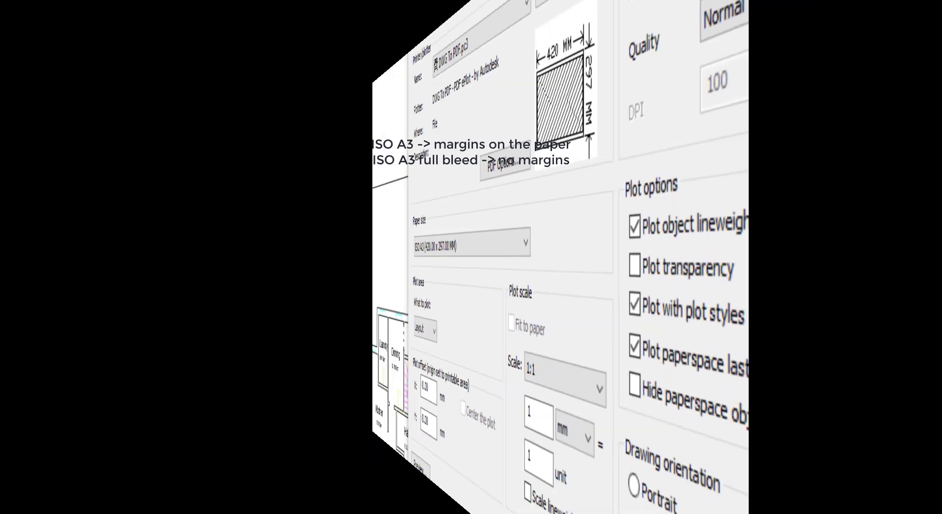
{"action": "left_click", "coordinate": [762, 503]}
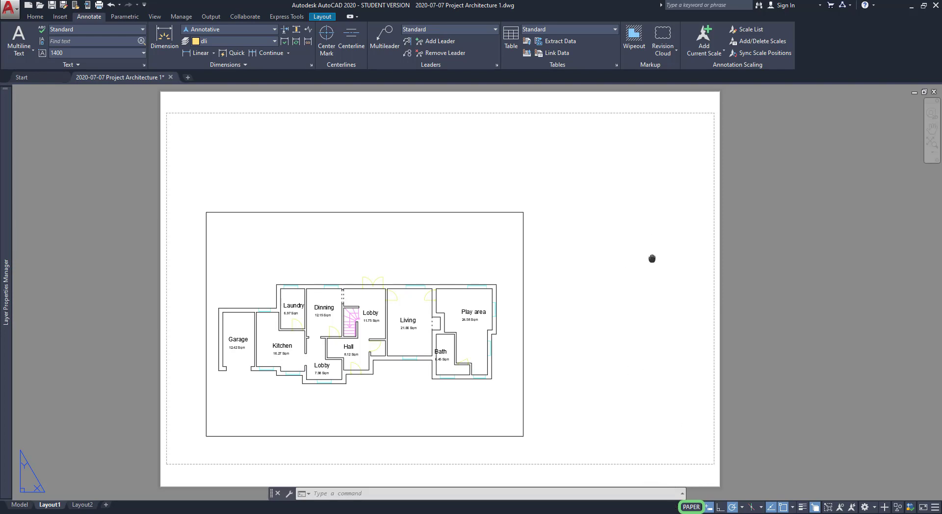
- Draw a short horizontal line near the top of the sheet, outside the viewport
{"action": "middle_click_drag", "start_coordinate": [652, 259], "coordinate": [698, 243]}
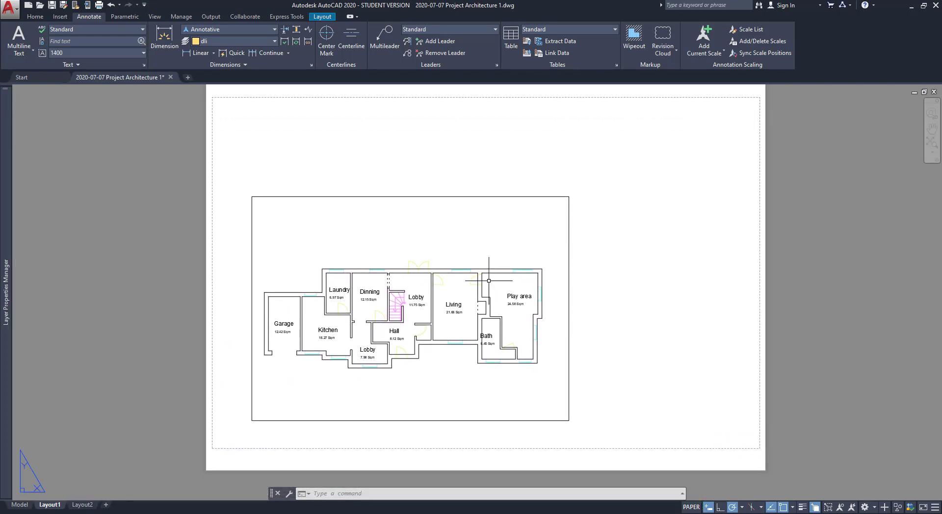
{"action": "scroll", "coordinate": [326, 293], "scroll_direction": "up", "scroll_amount": 3}
{"action": "scroll", "coordinate": [415, 279], "scroll_direction": "down", "scroll_amount": 5}
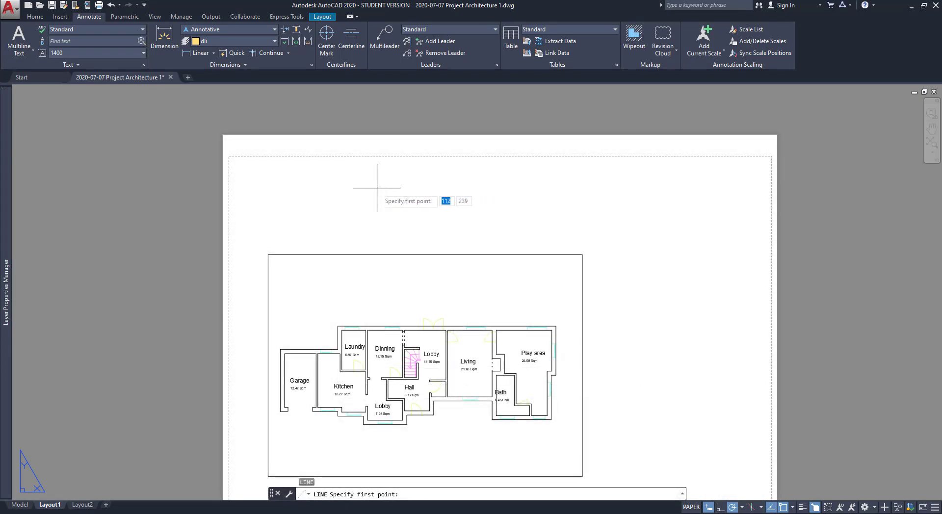
{"action": "left_click", "coordinate": [370, 189]}
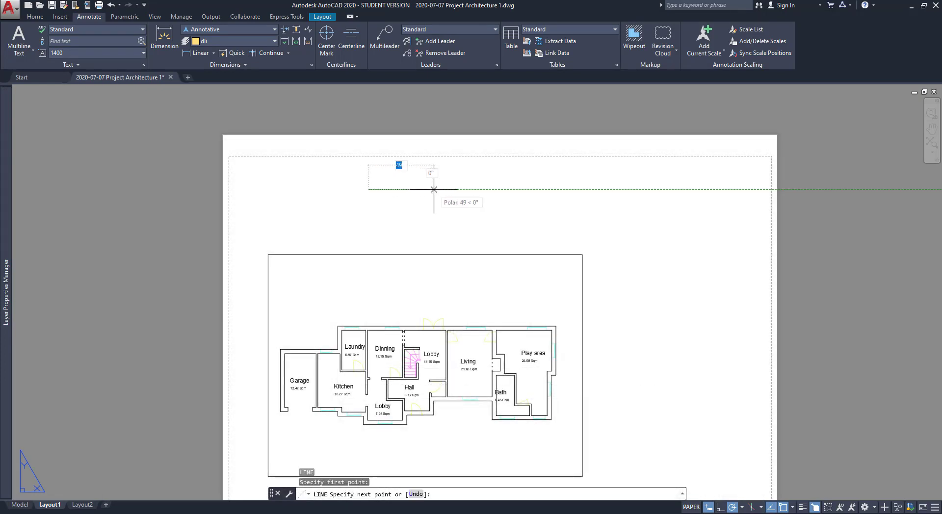
{"action": "left_click", "coordinate": [434, 190]}
{"action": "key", "text": "Escape"}
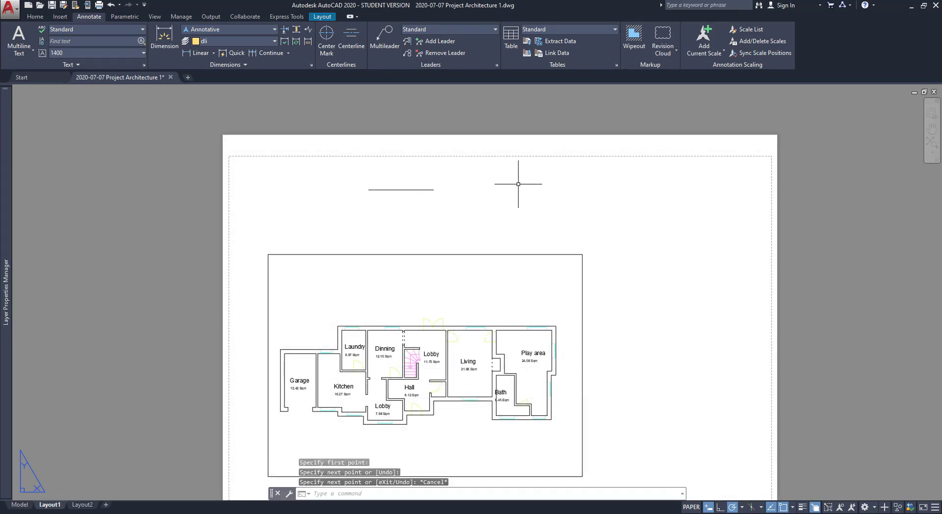
{"action": "key", "text": "alt"}
{"action": "key", "text": "h"}
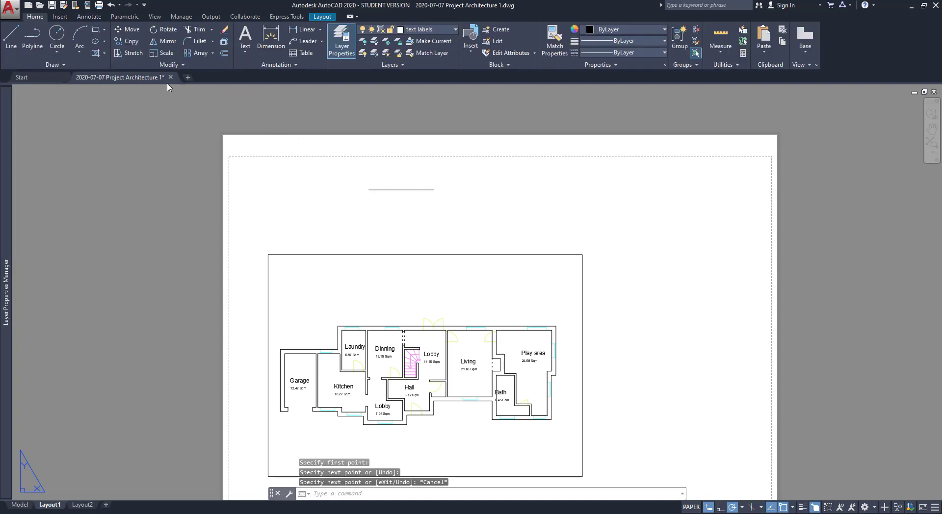
- Enter the floor-plan viewport and set its viewport scale to 1:100
{"action": "middle_click", "coordinate": [573, 188]}
{"action": "middle_click", "coordinate": [573, 188]}
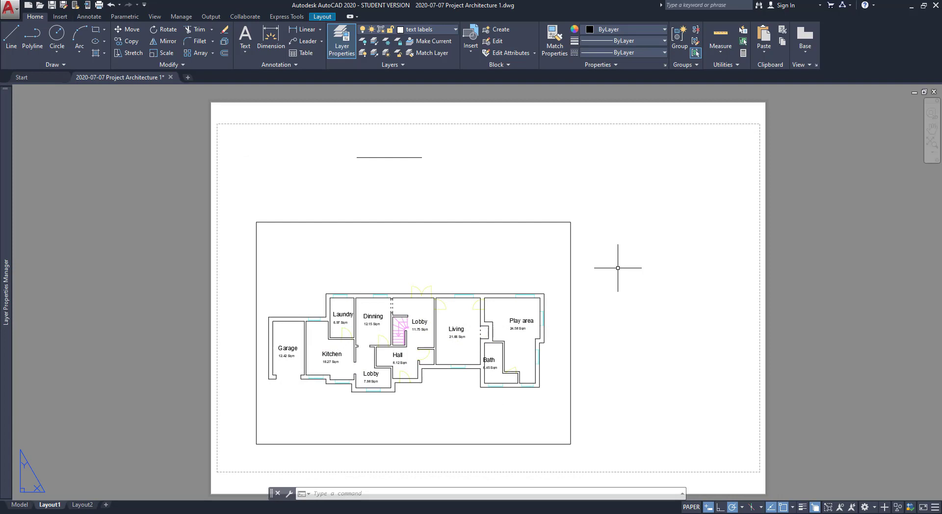
{"action": "double_click", "coordinate": [511, 261]}
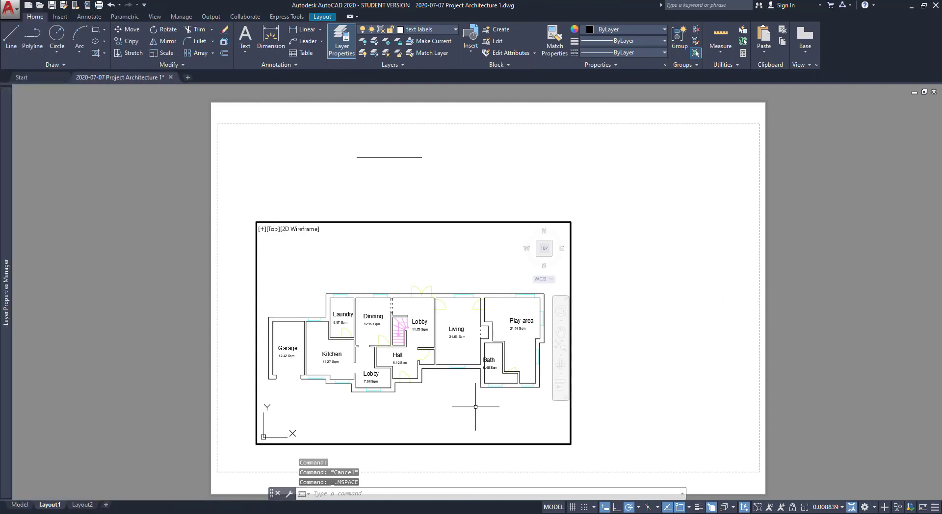
{"action": "scroll", "coordinate": [476, 406], "scroll_direction": "up", "scroll_amount": 2}
{"action": "scroll", "coordinate": [453, 325], "scroll_direction": "up", "scroll_amount": 2}
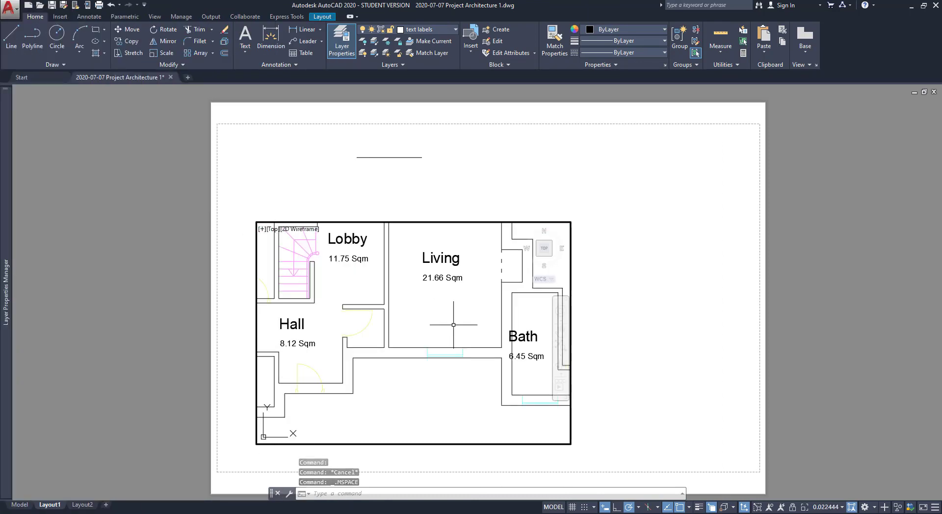
{"action": "scroll", "coordinate": [454, 325], "scroll_direction": "down", "scroll_amount": 4}
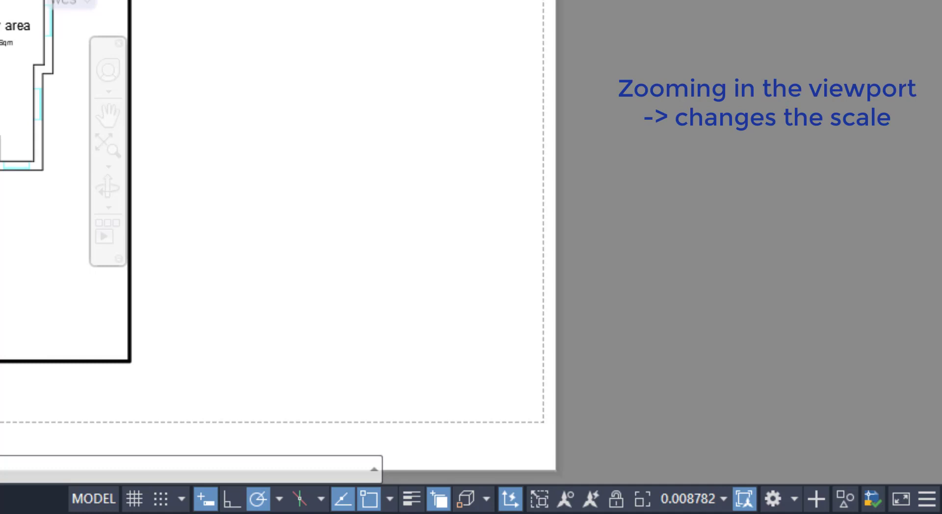
{"action": "left_click", "coordinate": [685, 498]}
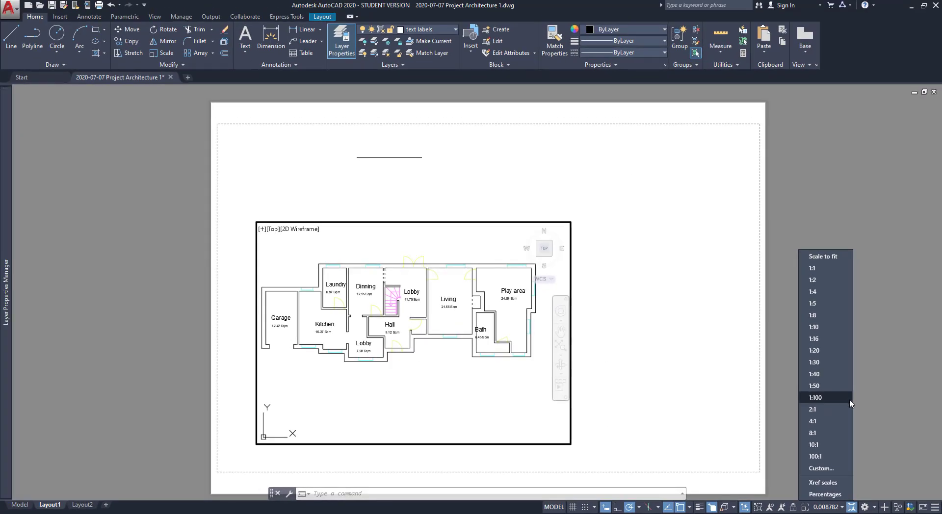
{"action": "left_click", "coordinate": [816, 398]}
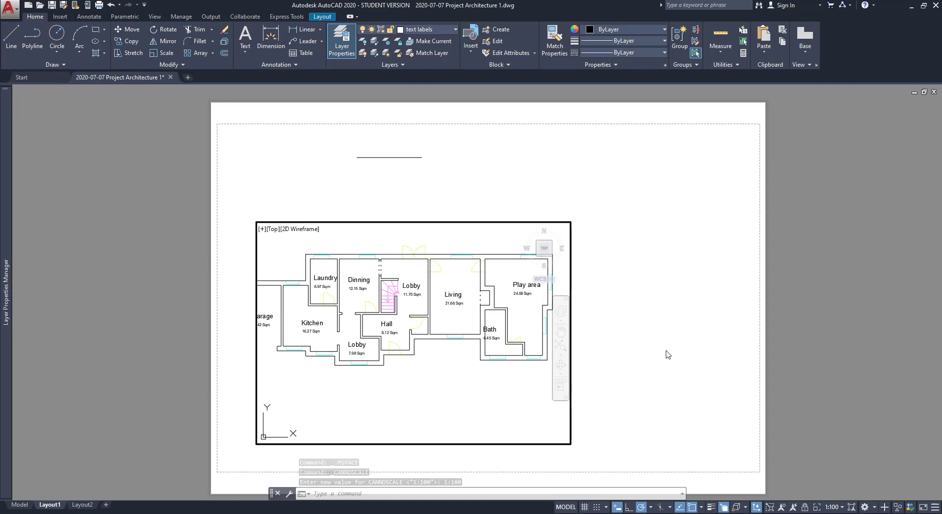
- Return to paper space and delete the short line at the sheet top
{"action": "double_click", "coordinate": [666, 351]}
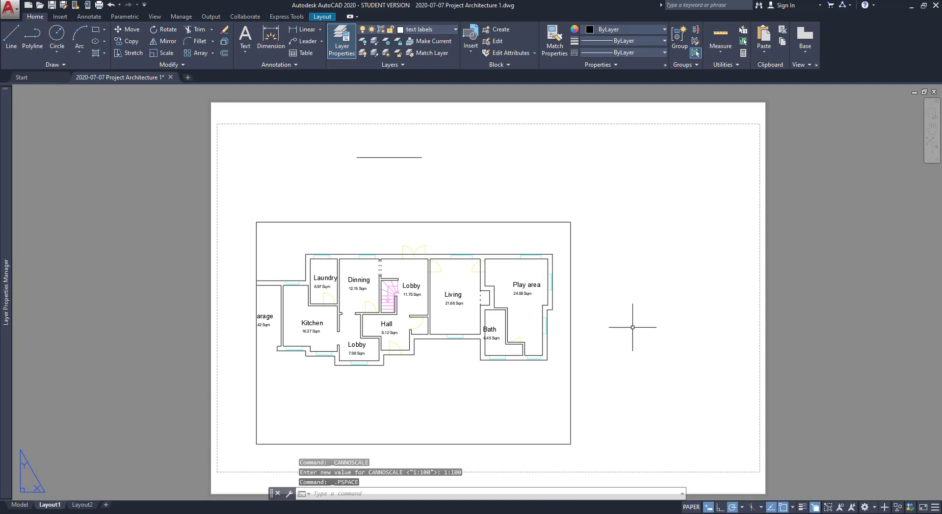
{"action": "left_click", "coordinate": [417, 157]}
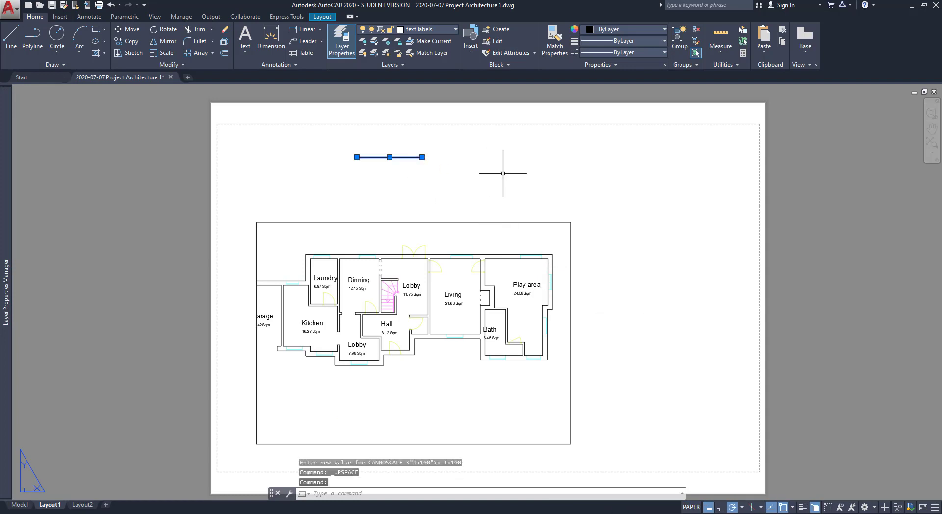
{"action": "key", "text": "Delete"}
- Move the floor-plan viewport up and to the right on the sheet
{"action": "type", "text": "M"}
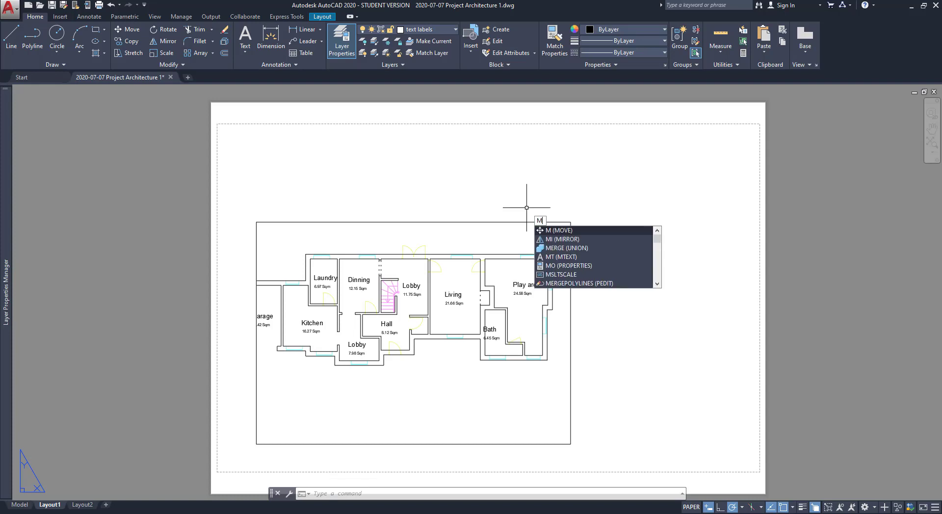
{"action": "key", "text": "Return"}
{"action": "left_click", "coordinate": [527, 223]}
{"action": "key", "text": "Return"}
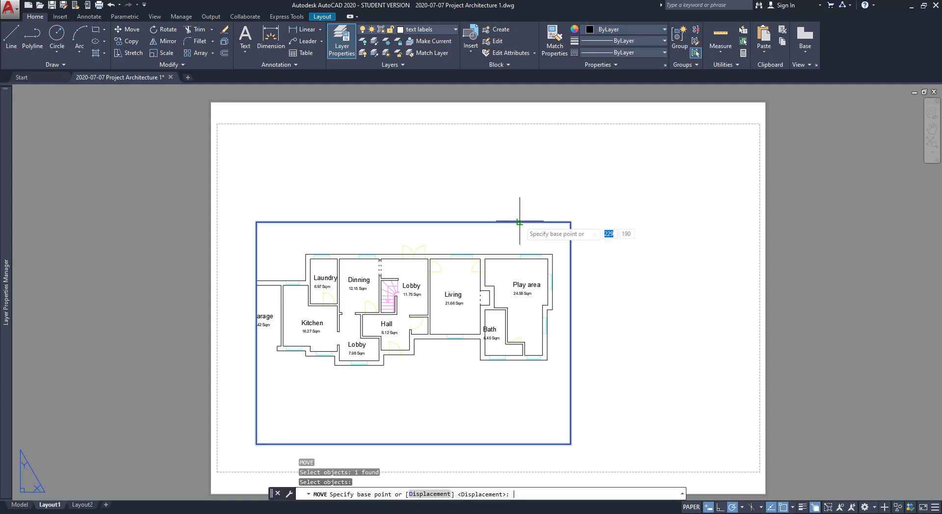
{"action": "left_click", "coordinate": [570, 445]}
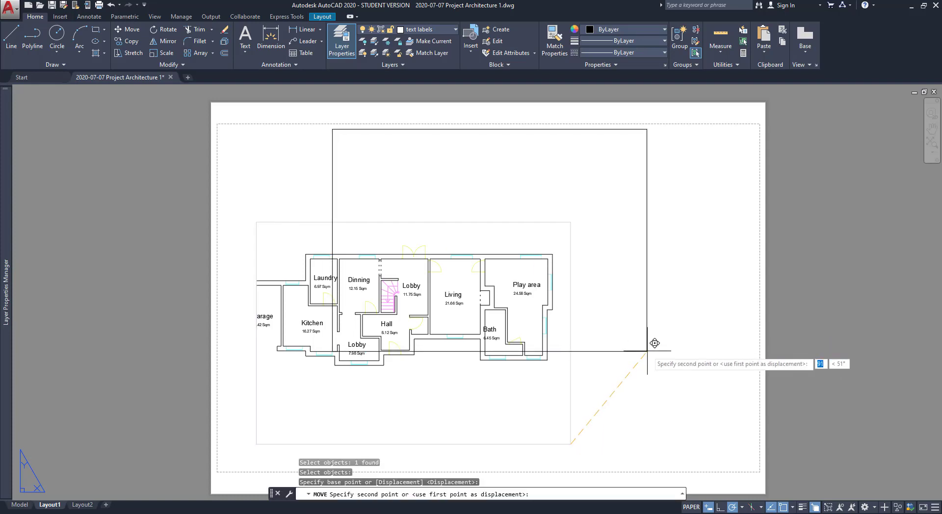
{"action": "left_click", "coordinate": [647, 351]}
- Stretch the viewport's bottom corners outward so the whole plan, including the Garage, shows
{"action": "left_click", "coordinate": [647, 351]}
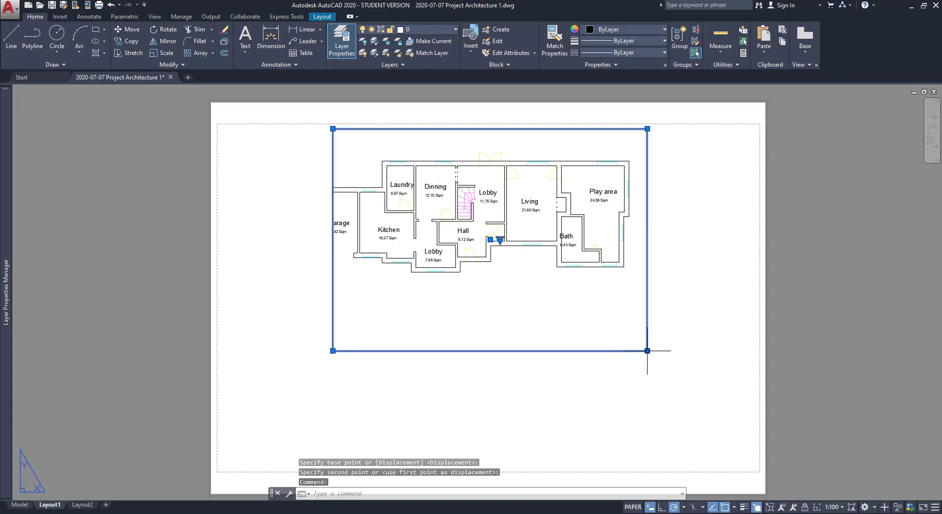
{"action": "left_click", "coordinate": [647, 351]}
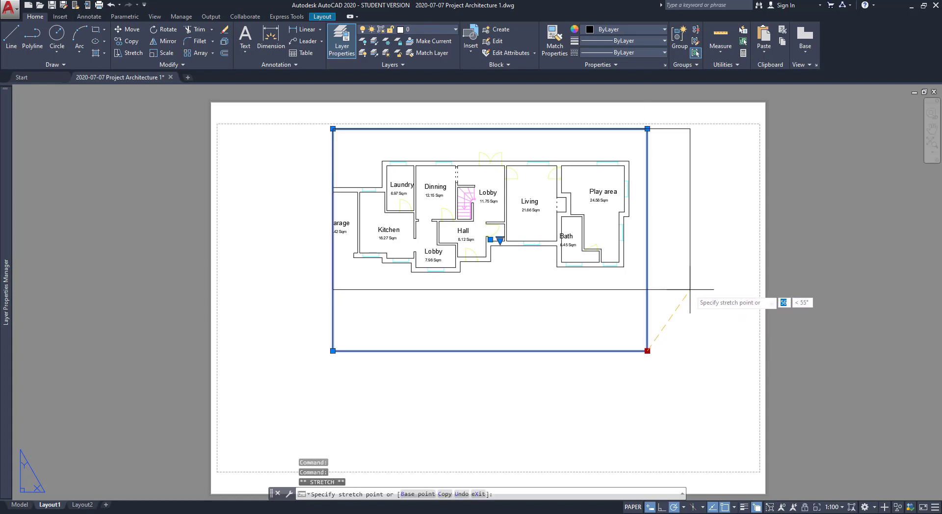
{"action": "left_click", "coordinate": [690, 289]}
{"action": "left_click", "coordinate": [332, 290]}
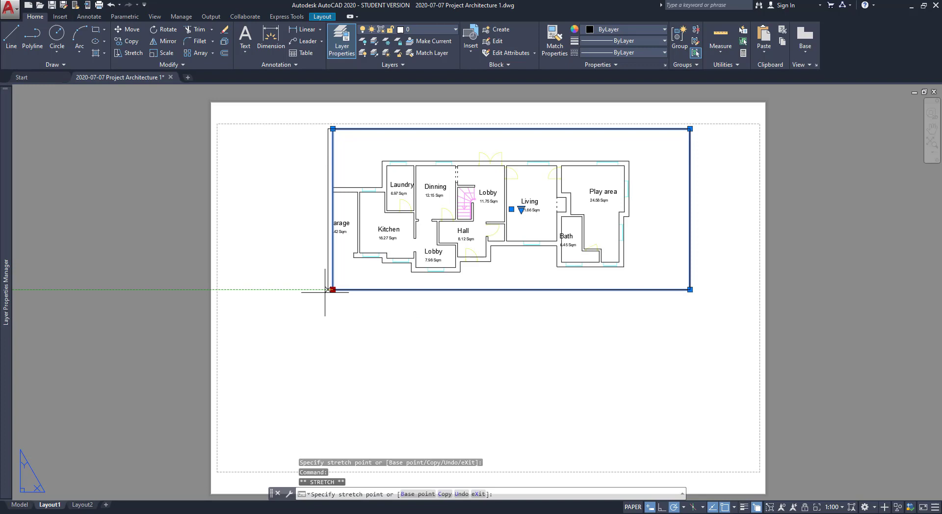
{"action": "left_click", "coordinate": [266, 305]}
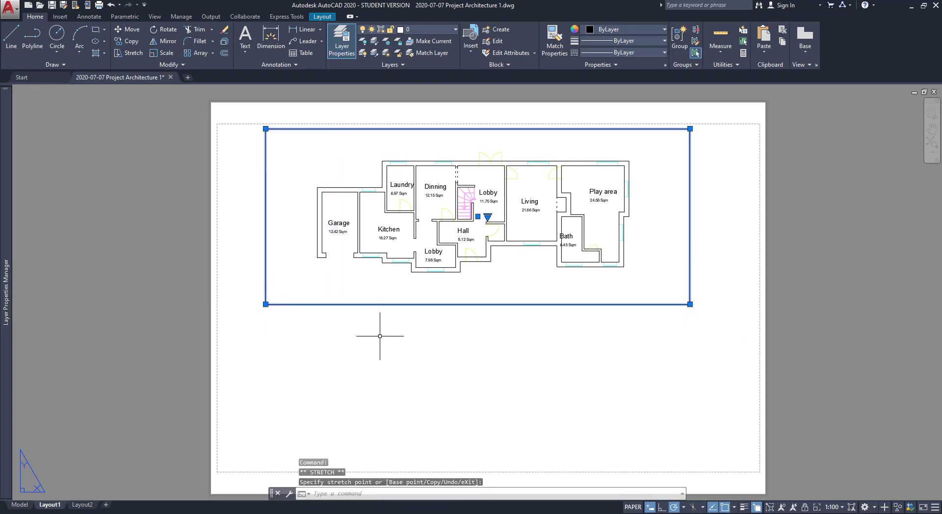
{"action": "left_click", "coordinate": [430, 339]}
{"action": "key", "text": "Escape"}
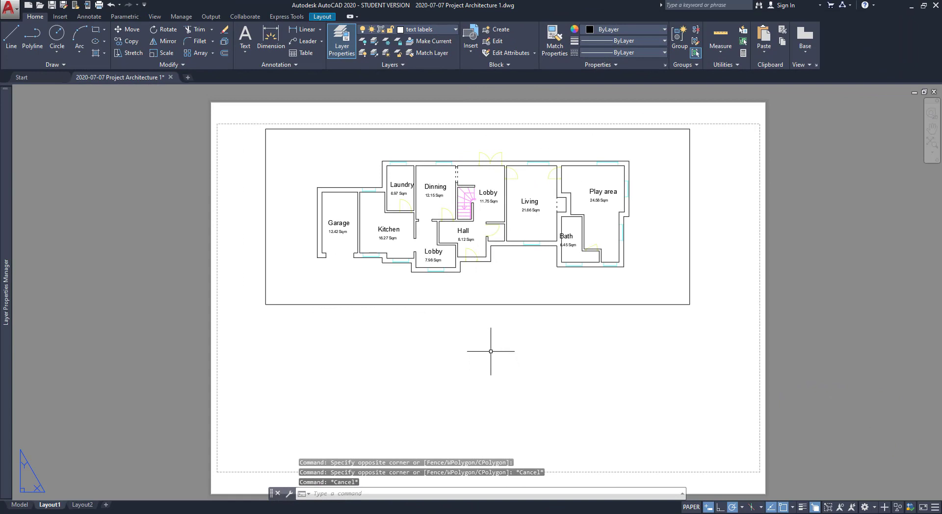
- Create a new layer named 'Title block' in the layer list
{"action": "scroll", "coordinate": [482, 344], "scroll_direction": "down", "scroll_amount": 3}
{"action": "scroll", "coordinate": [482, 344], "scroll_direction": "up", "scroll_amount": 2}
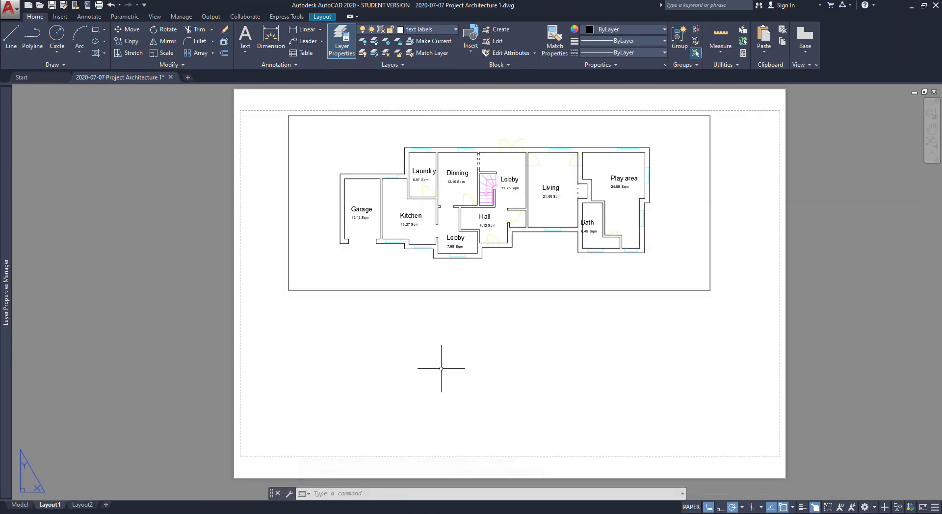
{"action": "scroll", "coordinate": [443, 369], "scroll_direction": "up", "scroll_amount": 2}
{"action": "key", "text": "Escape"}
{"action": "key", "text": "Escape"}
{"action": "key", "text": "Escape"}
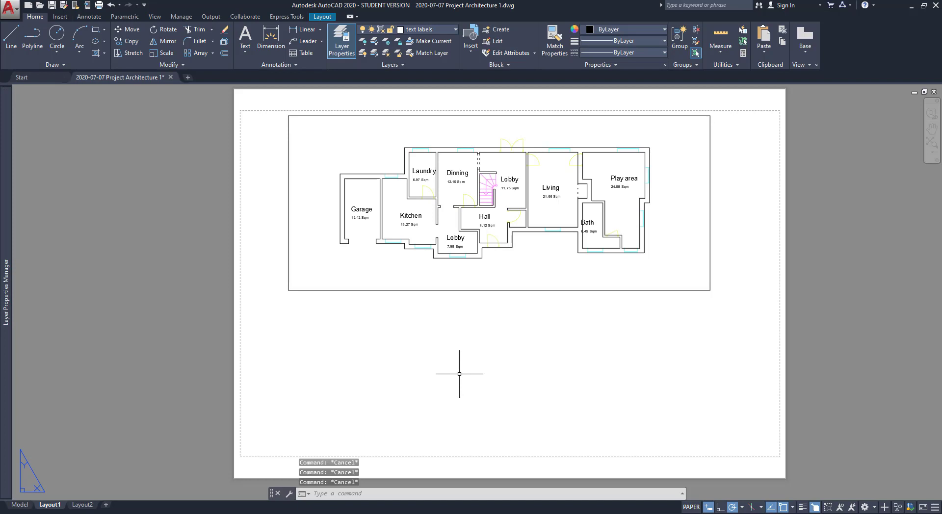
{"action": "mouse_move", "coordinate": [4, 294]}
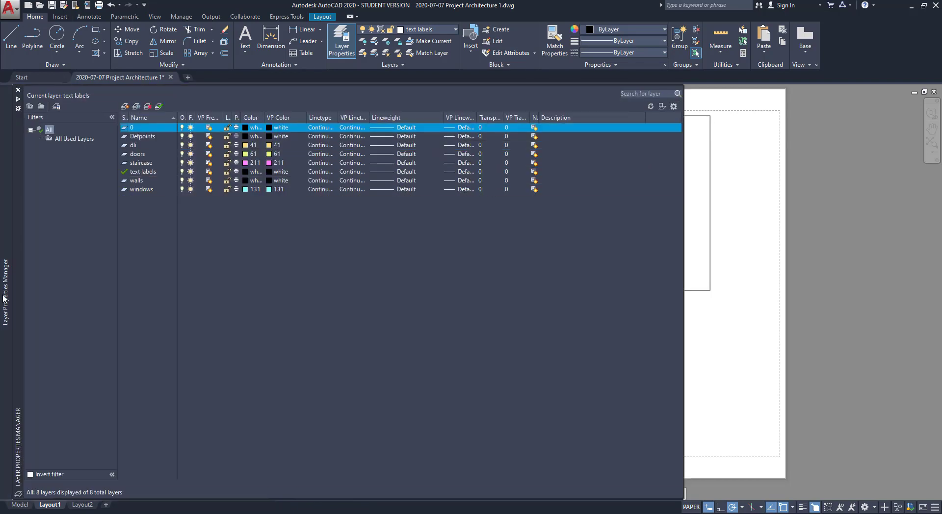
{"action": "right_click", "coordinate": [145, 208]}
{"action": "left_click", "coordinate": [175, 252]}
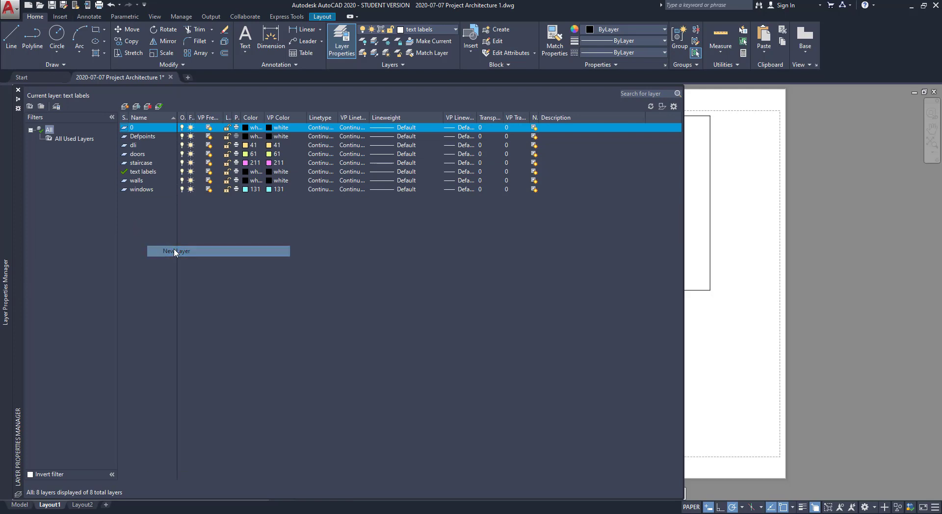
{"action": "type", "text": "Titl"}
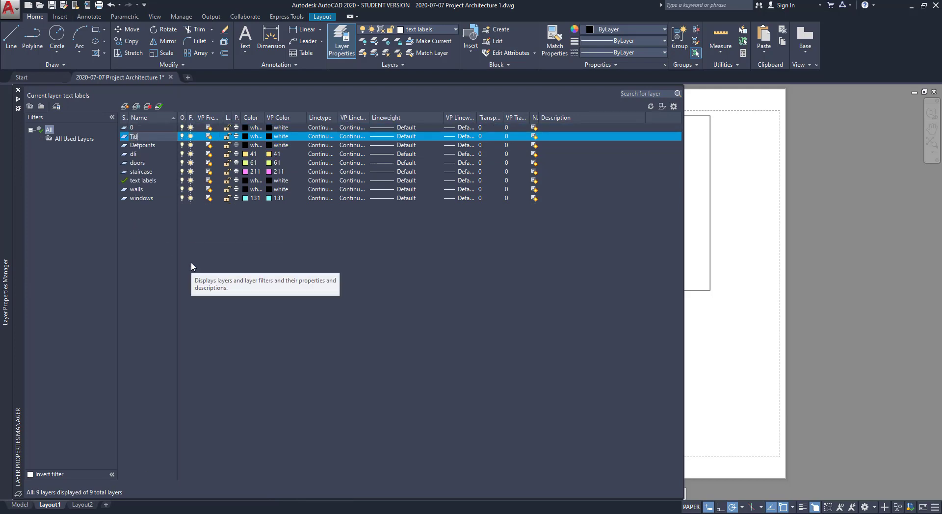
{"action": "type", "text": "e block"}
{"action": "key", "text": "Return"}
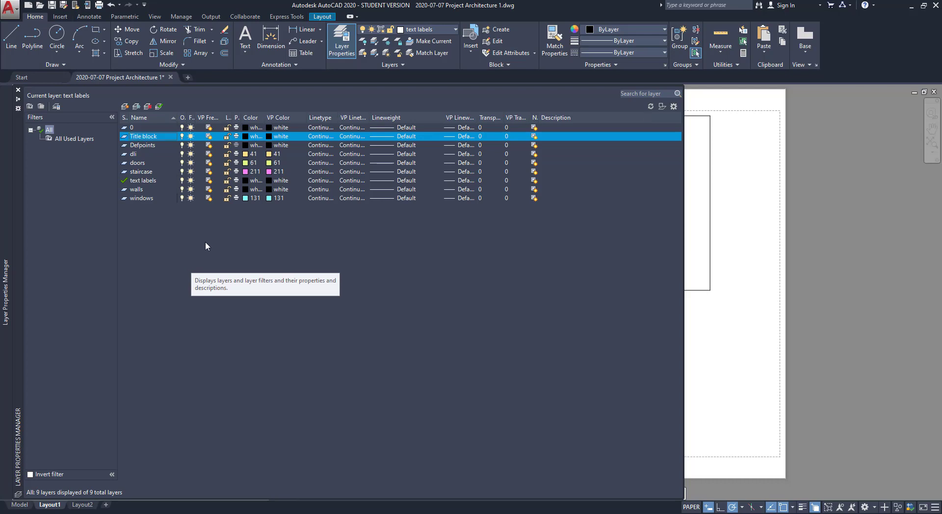
{"action": "left_click", "coordinate": [714, 340]}
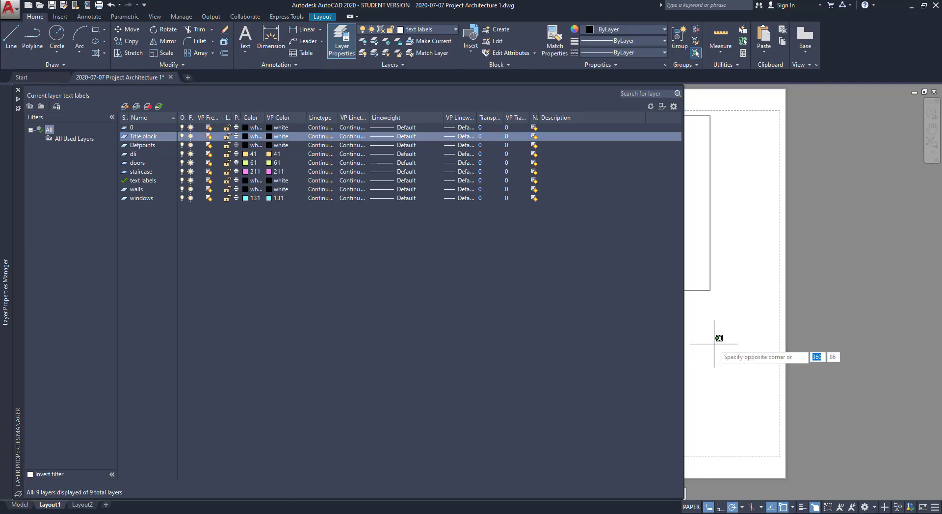
{"action": "left_click", "coordinate": [712, 343]}
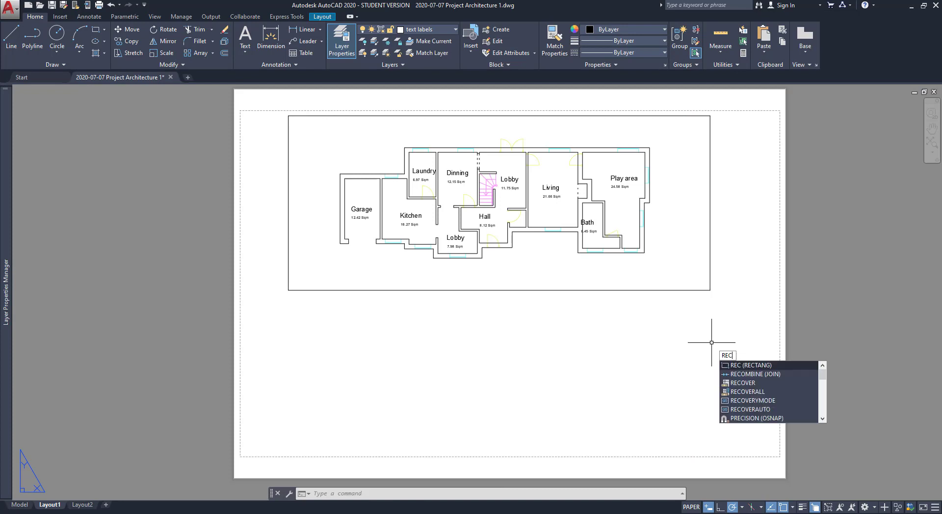
- Draw a border rectangle from the sheet's lower-left to upper-right corner
{"action": "key", "text": "Return"}
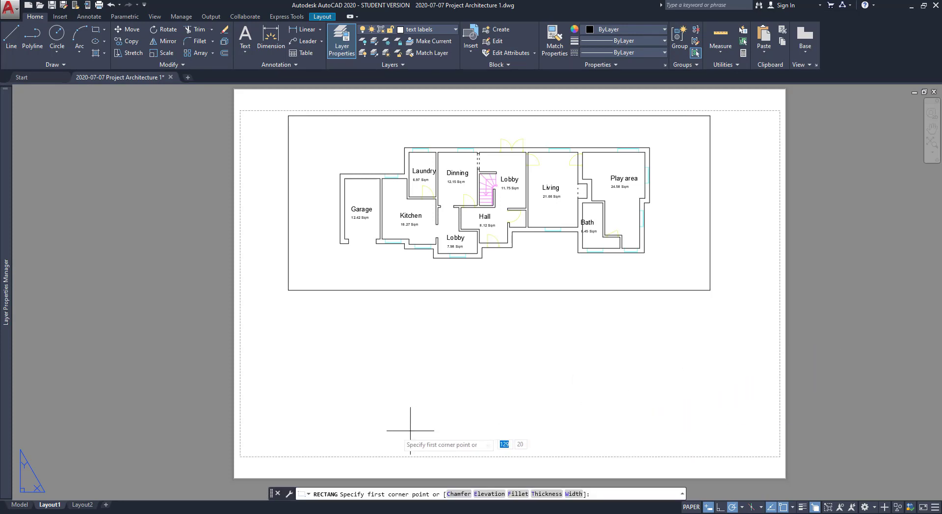
{"action": "left_click", "coordinate": [243, 454]}
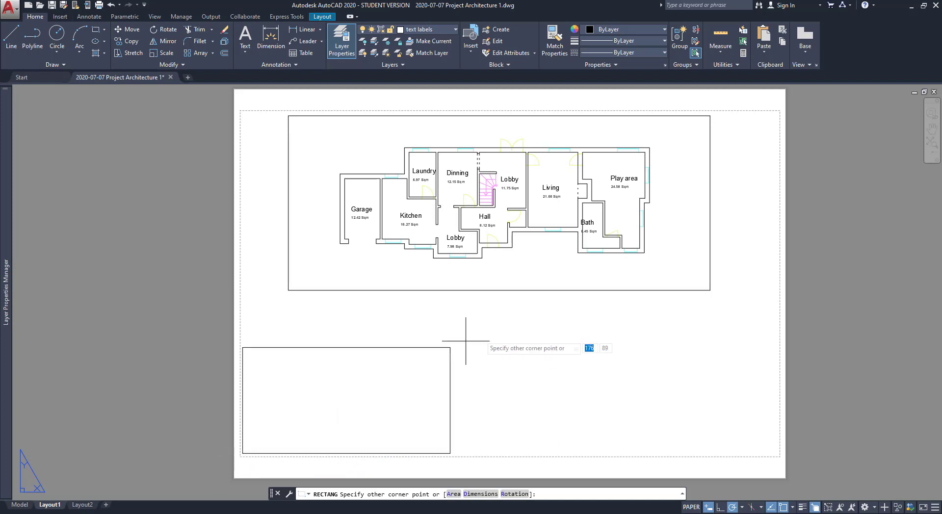
{"action": "left_click", "coordinate": [778, 111]}
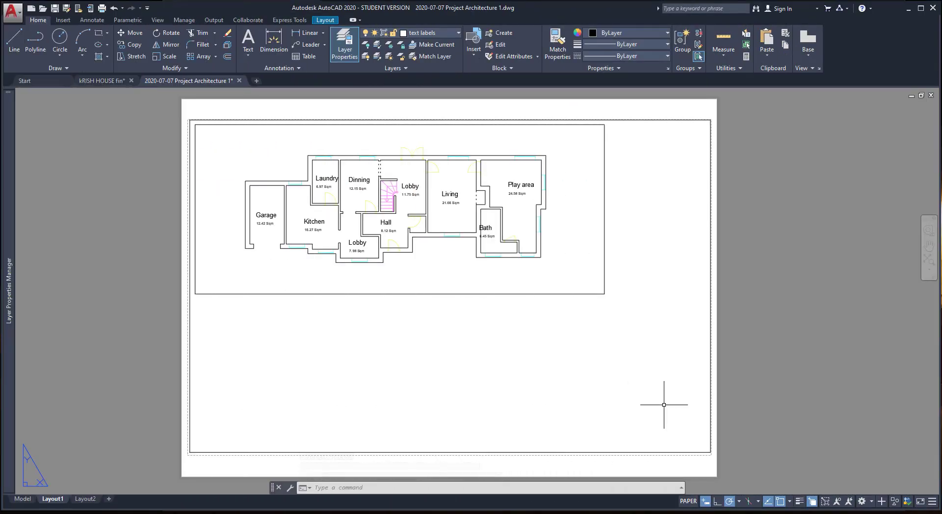
- Draw a vertical line 60 units in from the right edge, with Ortho on, up to the border top
{"action": "type", "text": "L"}
{"action": "key", "text": "Return"}
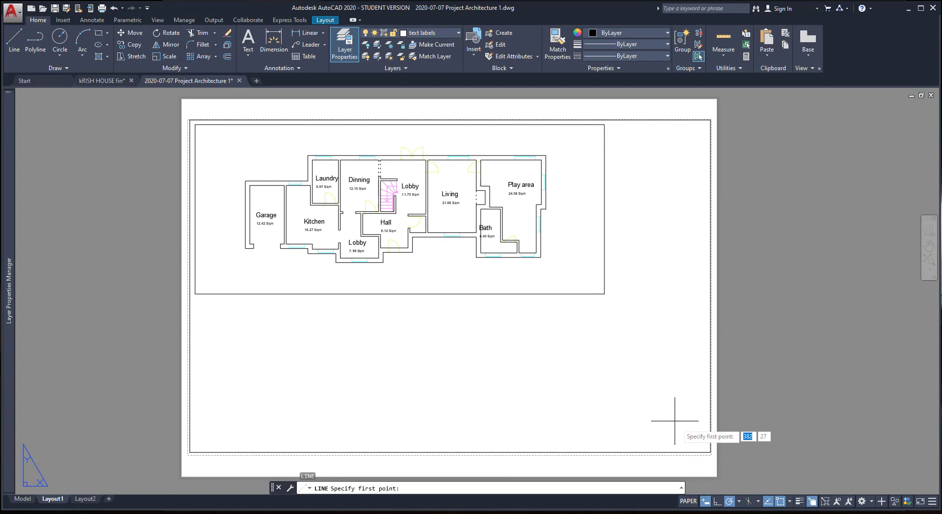
{"action": "scroll", "coordinate": [705, 454], "scroll_direction": "up", "scroll_amount": 5}
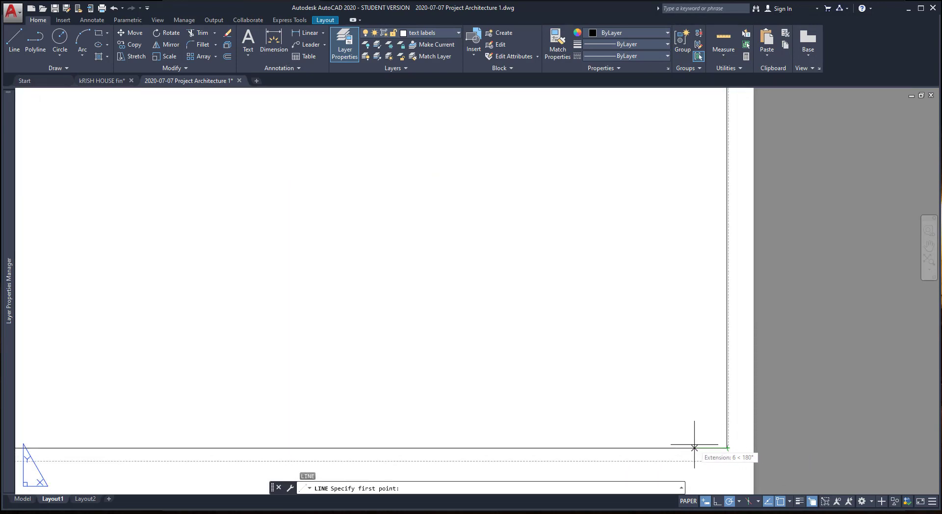
{"action": "type", "text": "60"}
{"action": "key", "text": "Return"}
{"action": "scroll", "coordinate": [694, 444], "scroll_direction": "down", "scroll_amount": 5}
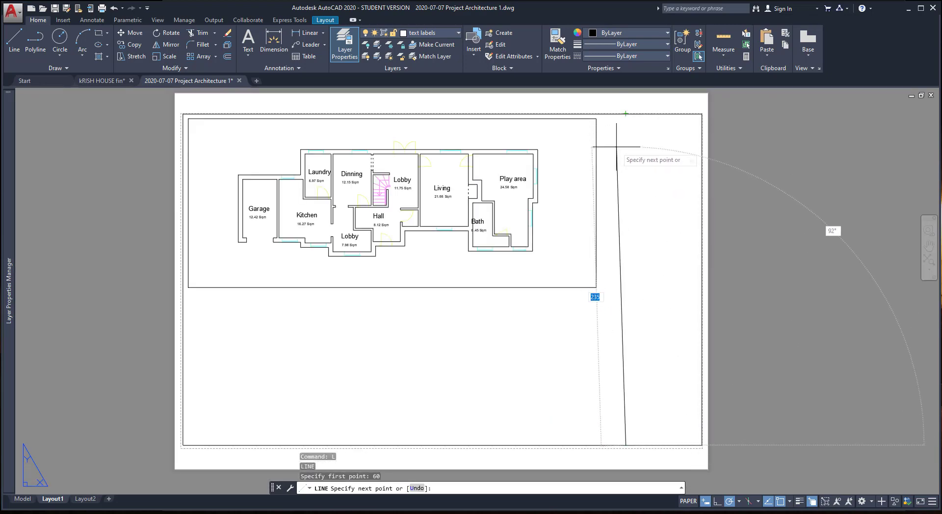
{"action": "key", "text": "F8"}
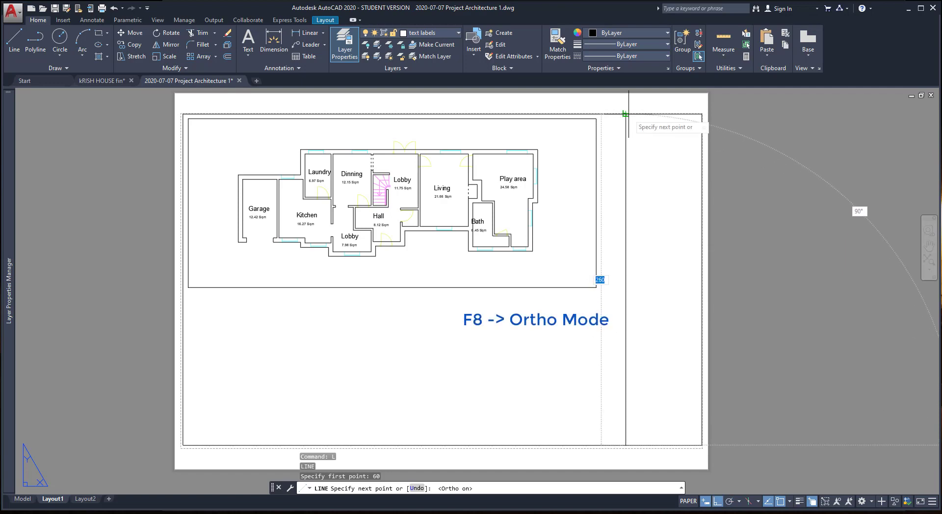
{"action": "left_click", "coordinate": [625, 114]}
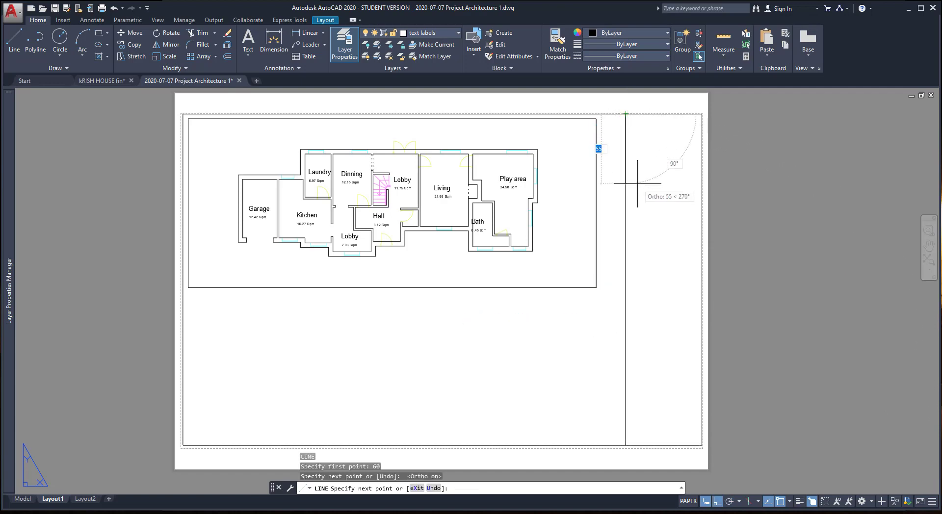
{"action": "key", "text": "Escape"}
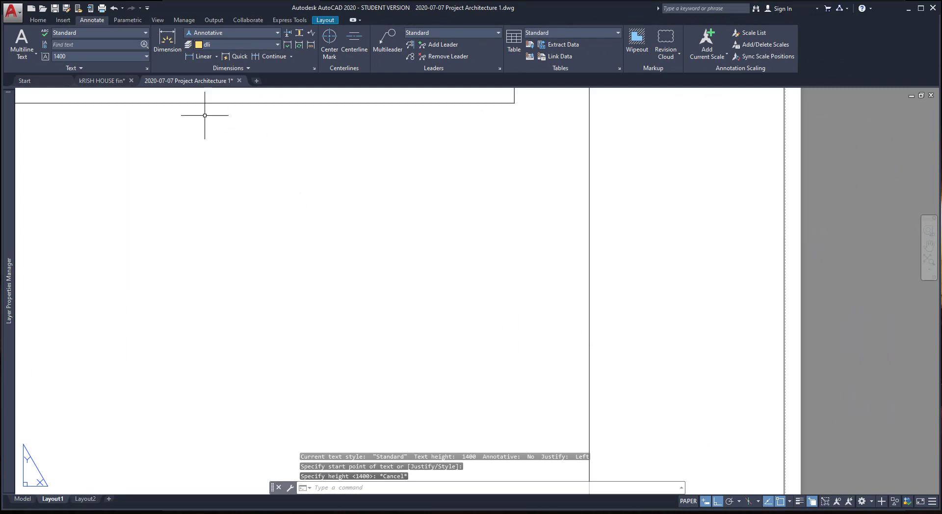
- Create the annotative text style 'title block big' with a paper text height of 3
{"action": "left_click", "coordinate": [147, 69]}
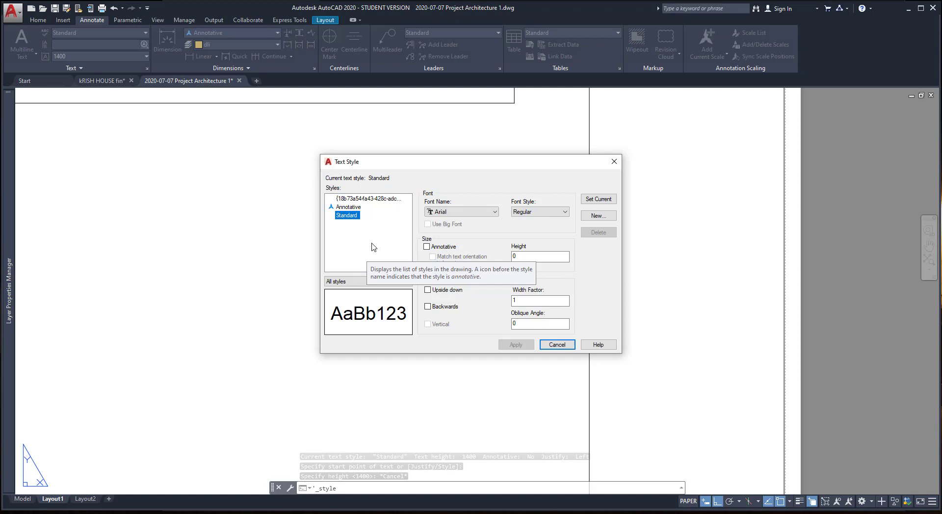
{"action": "left_click", "coordinate": [600, 215]}
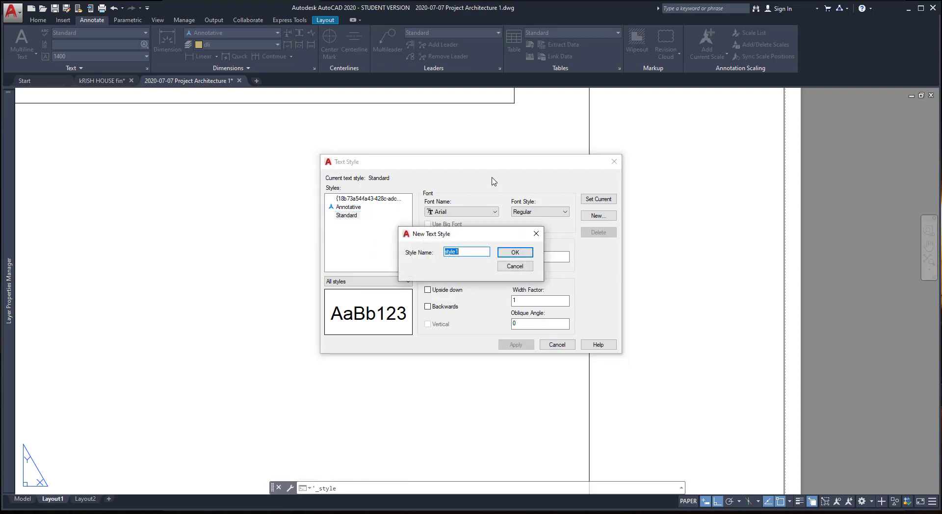
{"action": "type", "text": "title block big"}
{"action": "left_click", "coordinate": [522, 249]}
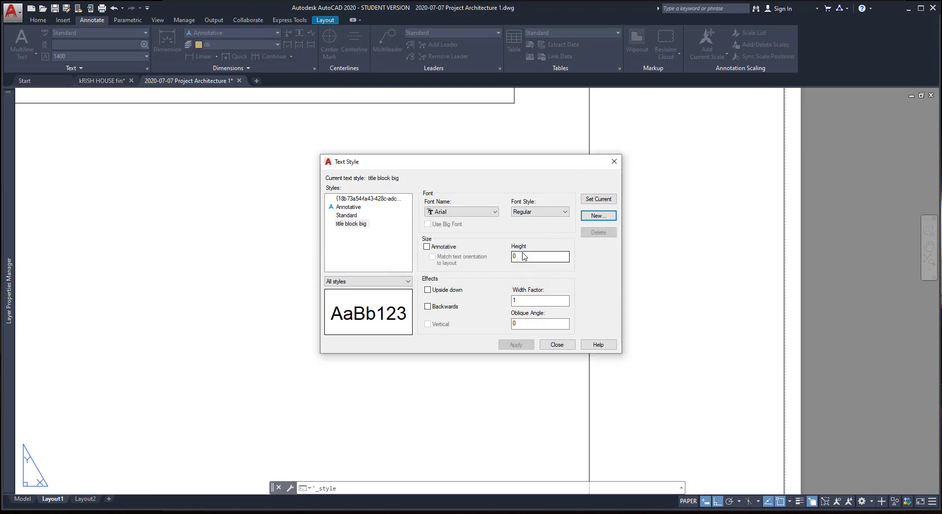
{"action": "left_click", "coordinate": [427, 247]}
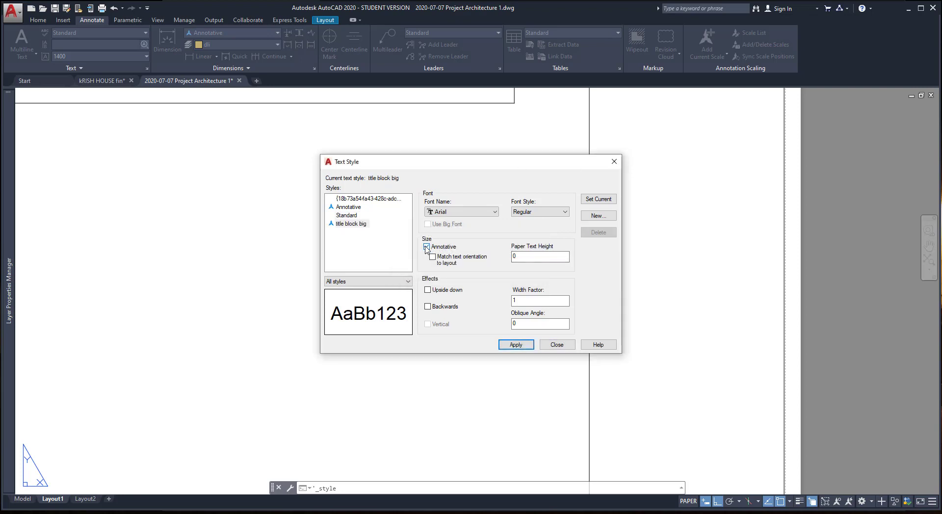
{"action": "left_click", "coordinate": [451, 248]}
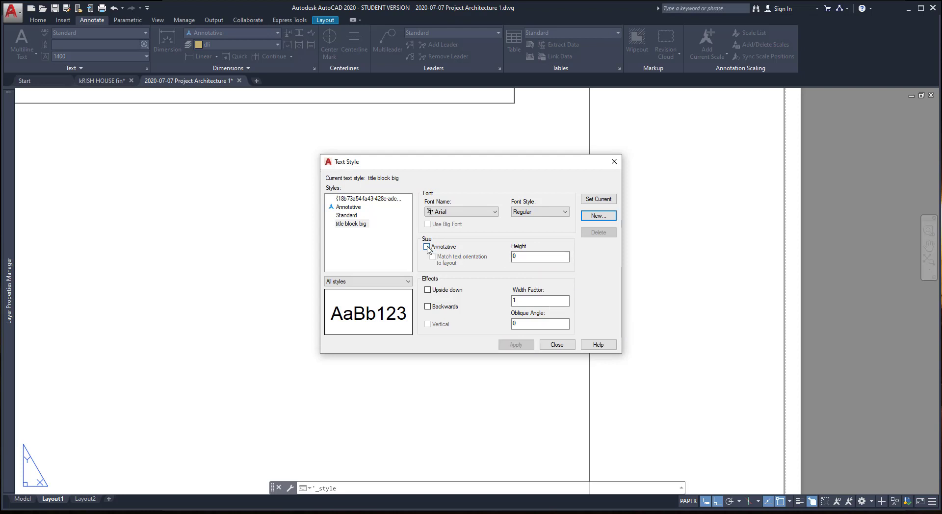
{"action": "left_click", "coordinate": [427, 248]}
{"action": "left_click", "coordinate": [519, 257]}
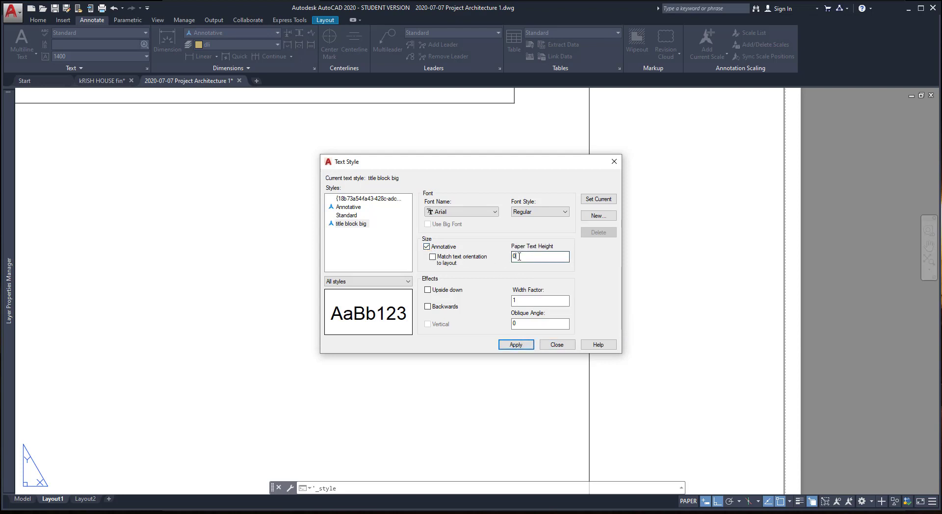
{"action": "double_click", "coordinate": [519, 256]}
{"action": "type", "text": "3"}
{"action": "left_click", "coordinate": [516, 346]}
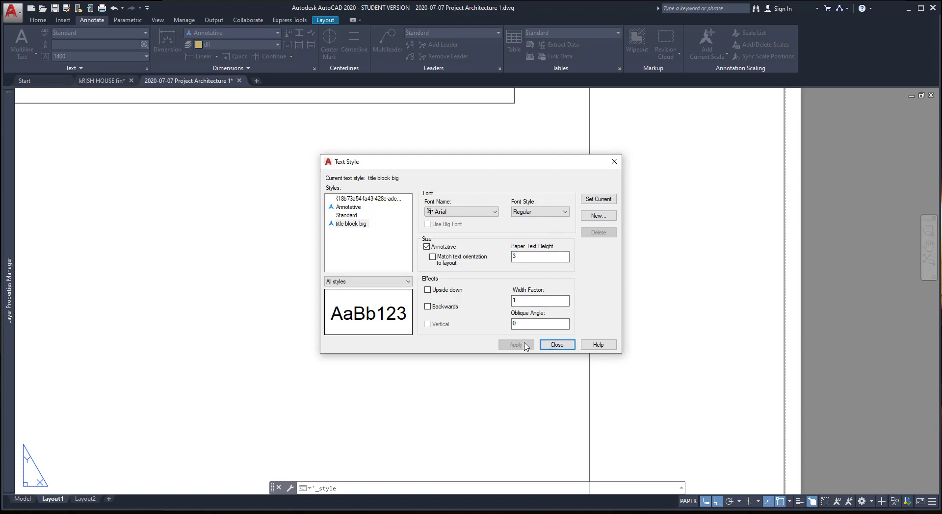
- Add the annotative text style 'title block small' with paper height 2 and close the dialog
{"action": "left_click", "coordinate": [605, 220]}
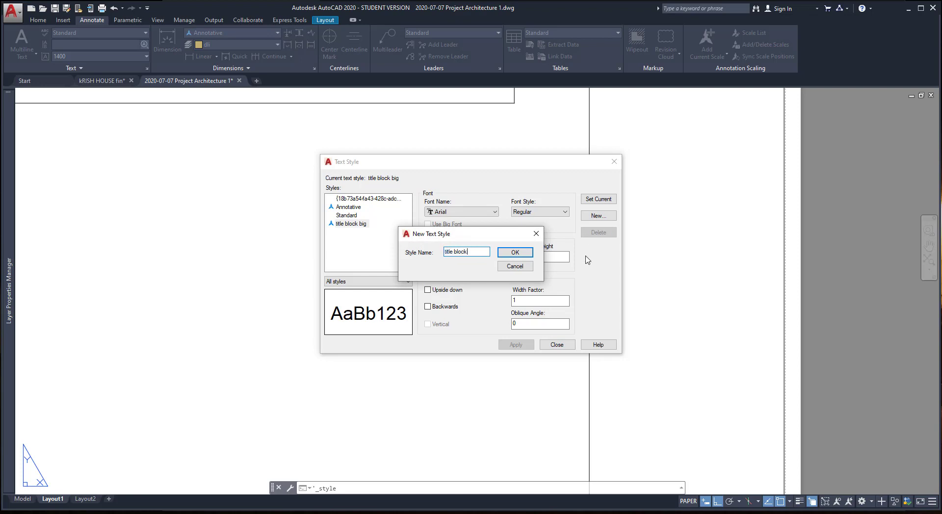
{"action": "type", "text": "title block small"}
{"action": "left_click", "coordinate": [525, 253]}
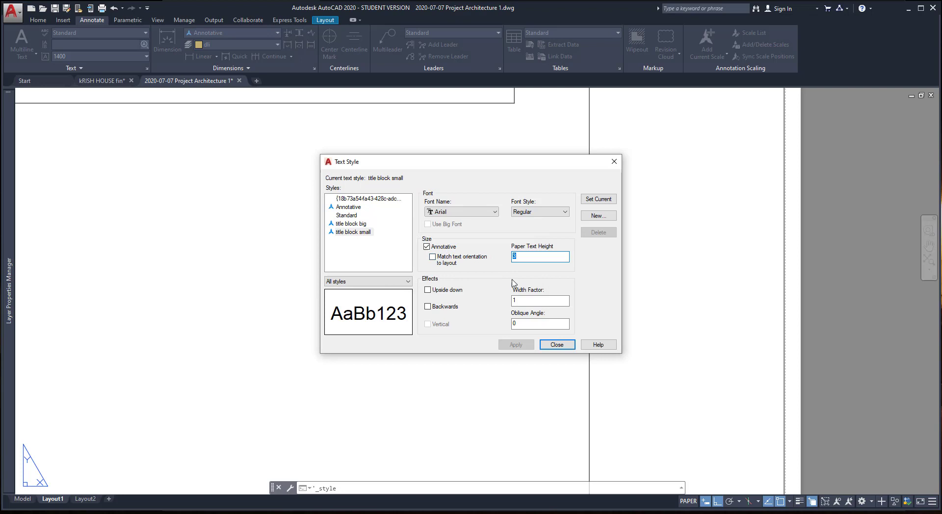
{"action": "type", "text": "2"}
{"action": "left_click", "coordinate": [516, 346]}
{"action": "left_click", "coordinate": [556, 346]}
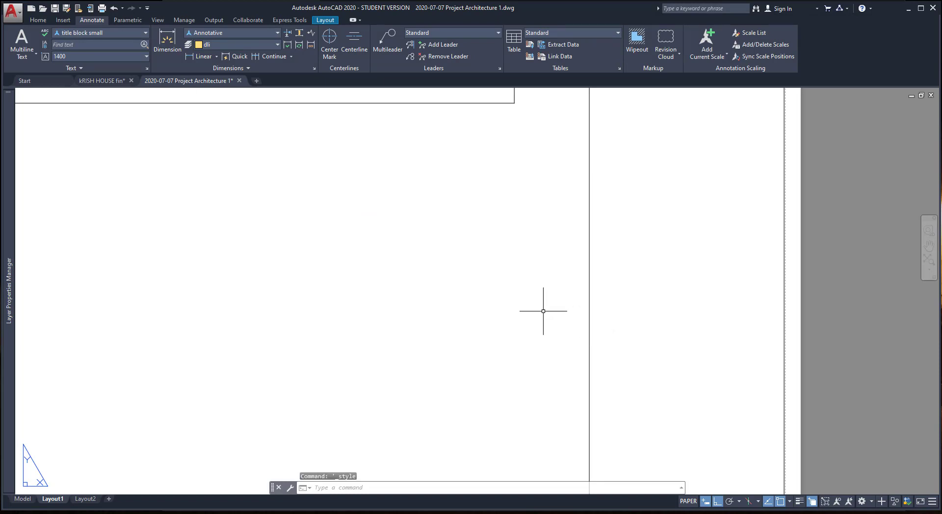
- Make 'title block big' current and write the single-line label 'Client' beside the title block's dividing line
{"action": "left_click", "coordinate": [145, 33]}
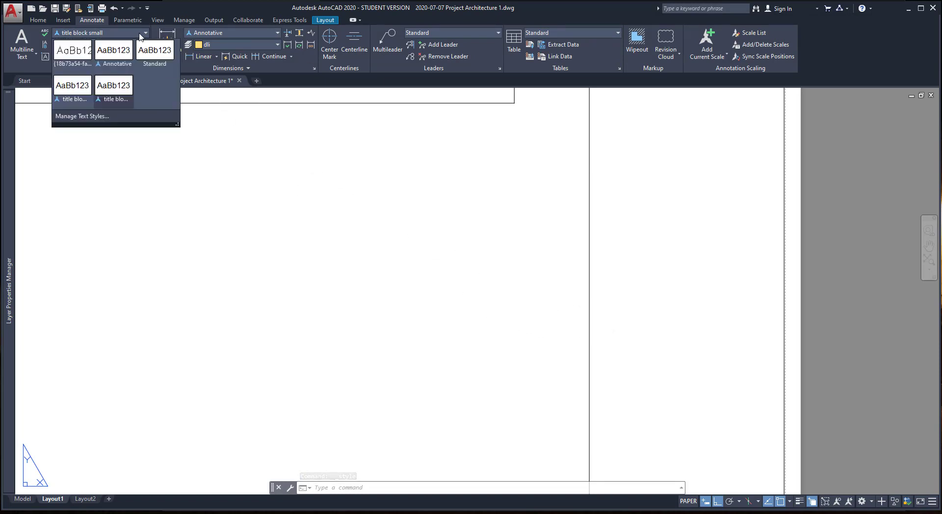
{"action": "left_click", "coordinate": [81, 93]}
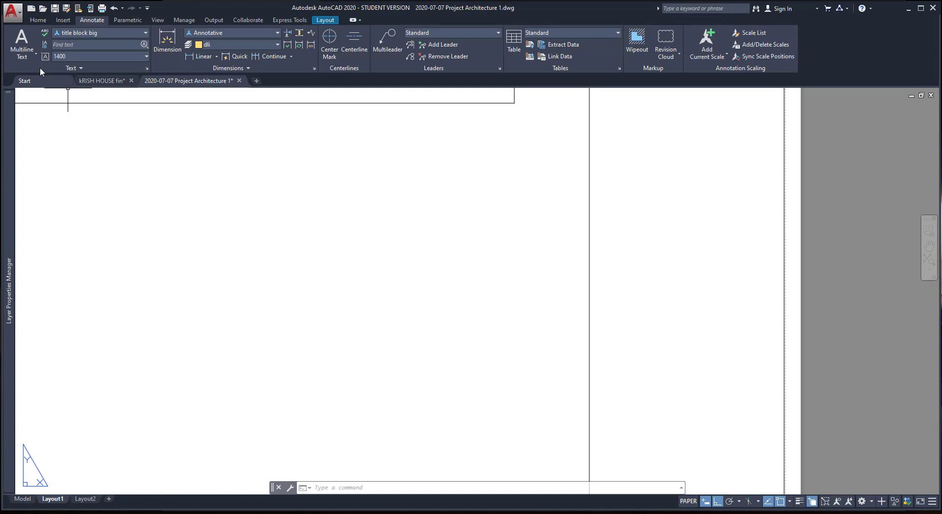
{"action": "left_click", "coordinate": [30, 56]}
{"action": "left_click", "coordinate": [25, 93]}
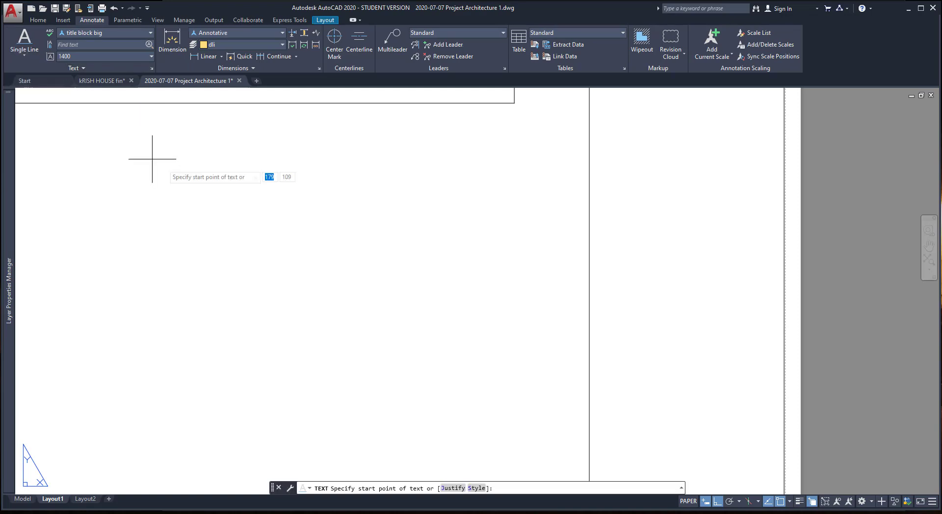
{"action": "left_click", "coordinate": [605, 326]}
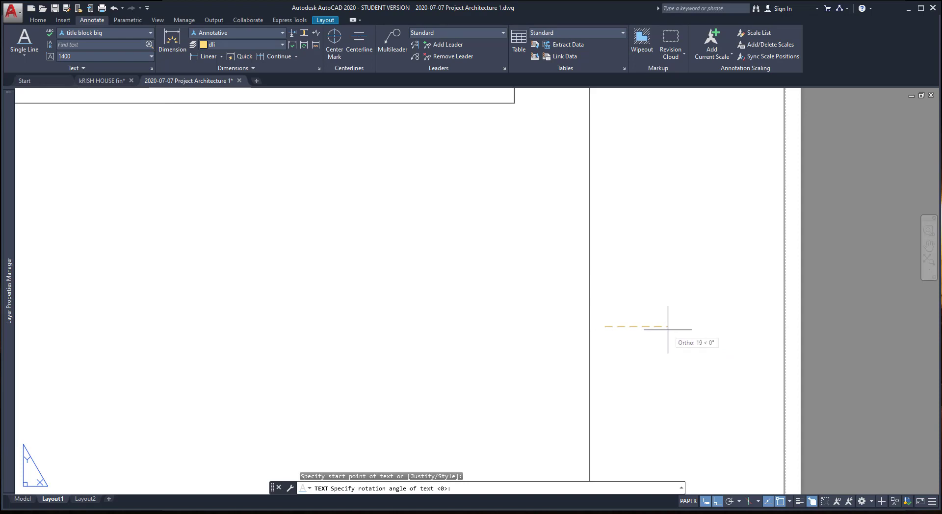
{"action": "key", "text": "Return"}
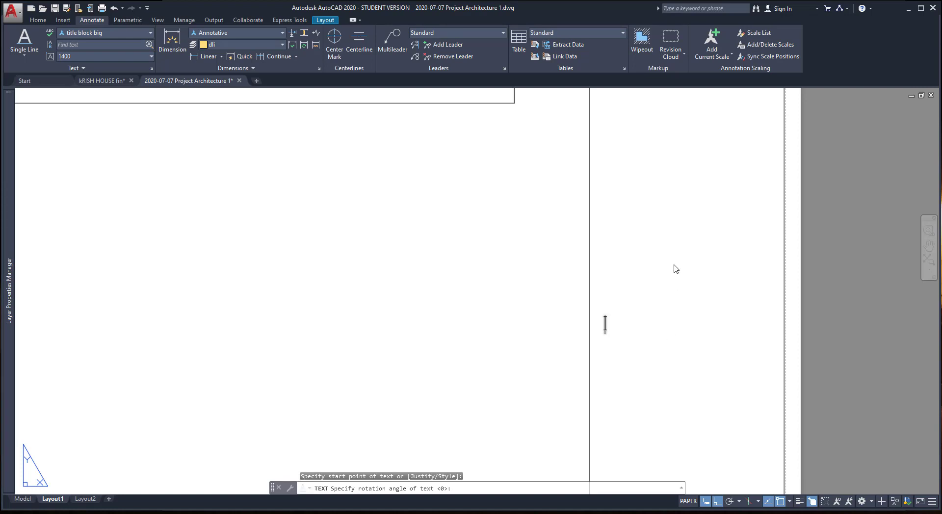
{"action": "type", "text": "Client"}
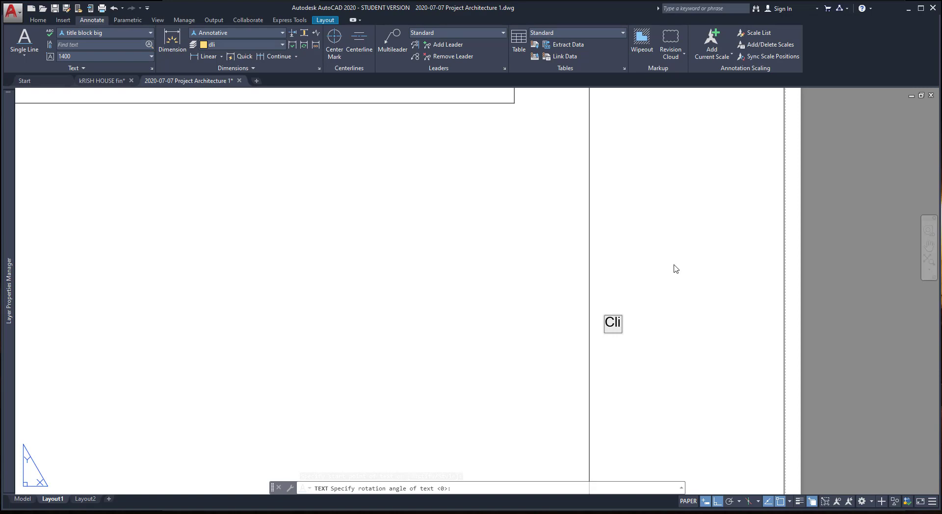
{"action": "left_click", "coordinate": [670, 295]}
{"action": "key", "text": "Escape"}
{"action": "middle_click", "coordinate": [664, 329]}
{"action": "middle_click", "coordinate": [664, 329]}
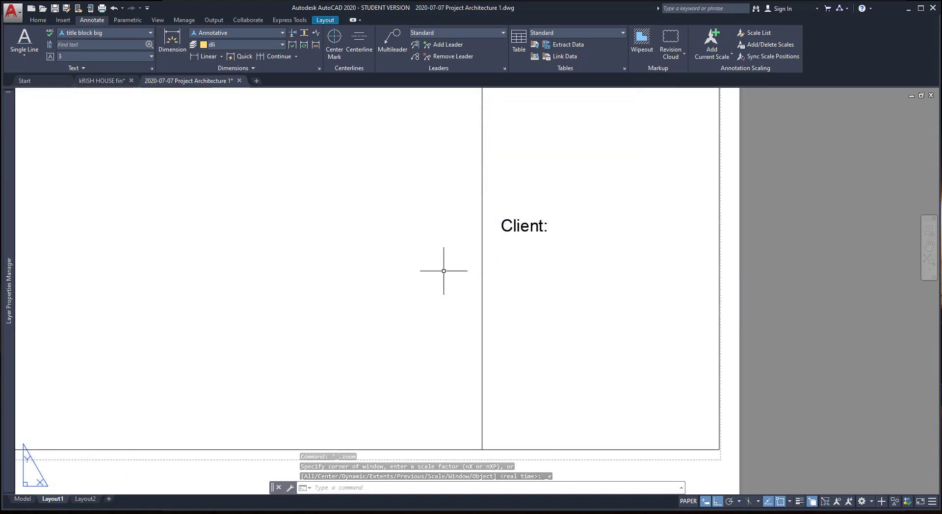
- Add multiline text 'client name' and 'client address' beside the Client label
{"action": "left_click", "coordinate": [25, 55]}
{"action": "left_click", "coordinate": [38, 76]}
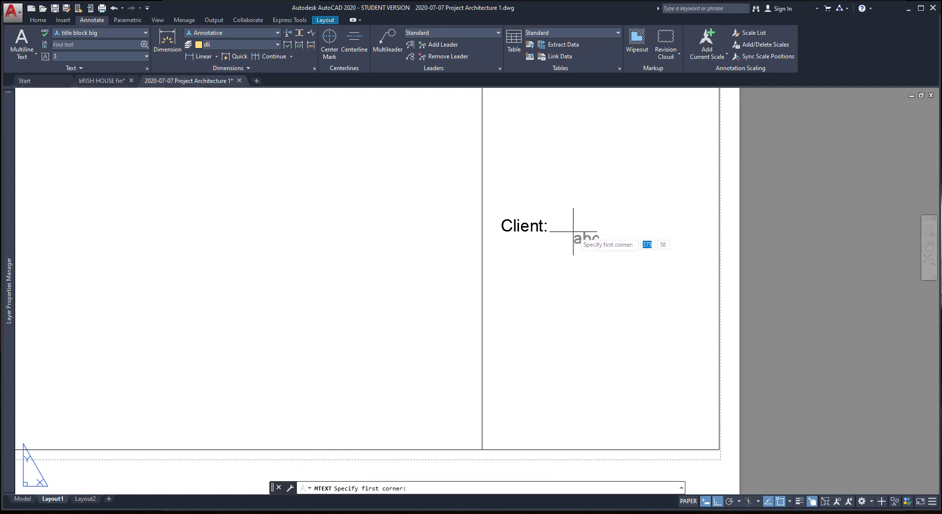
{"action": "left_click", "coordinate": [568, 218]}
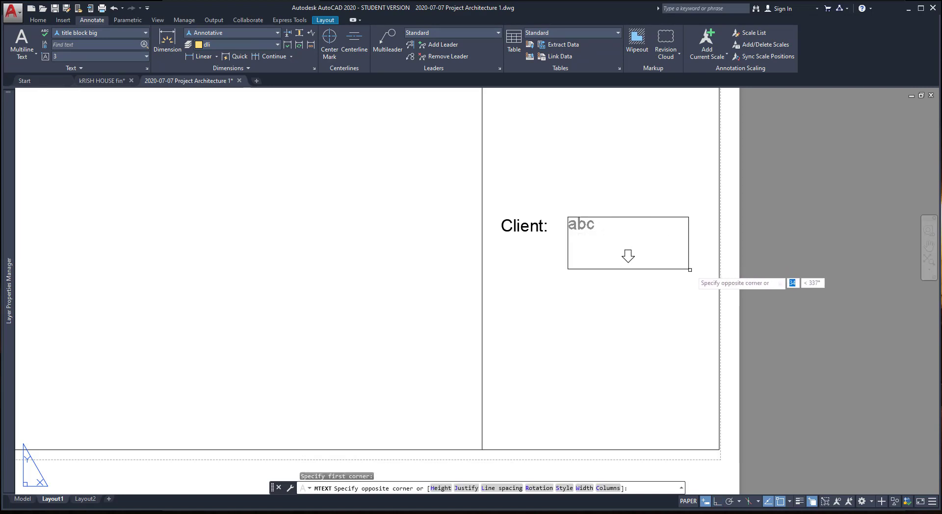
{"action": "left_click", "coordinate": [708, 268]}
{"action": "type", "text": "client name"}
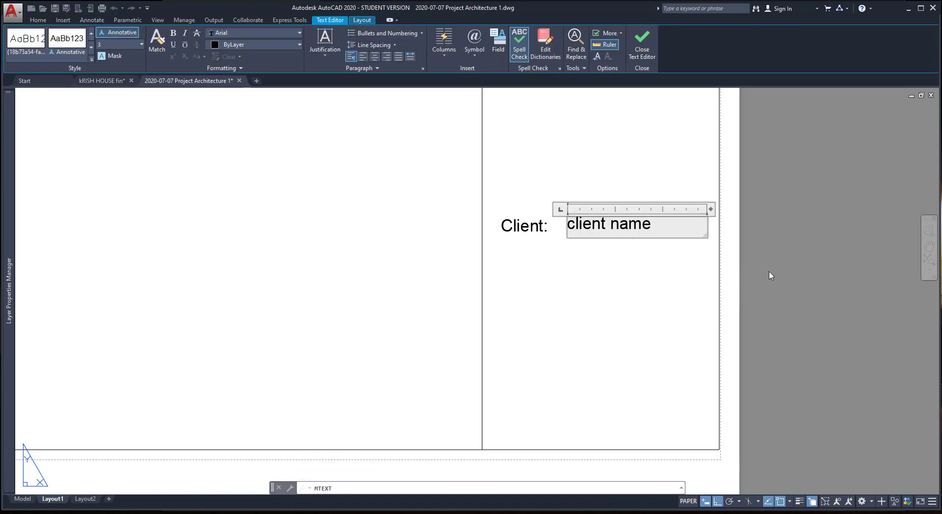
{"action": "key", "text": "Return"}
{"action": "type", "text": "client address"}
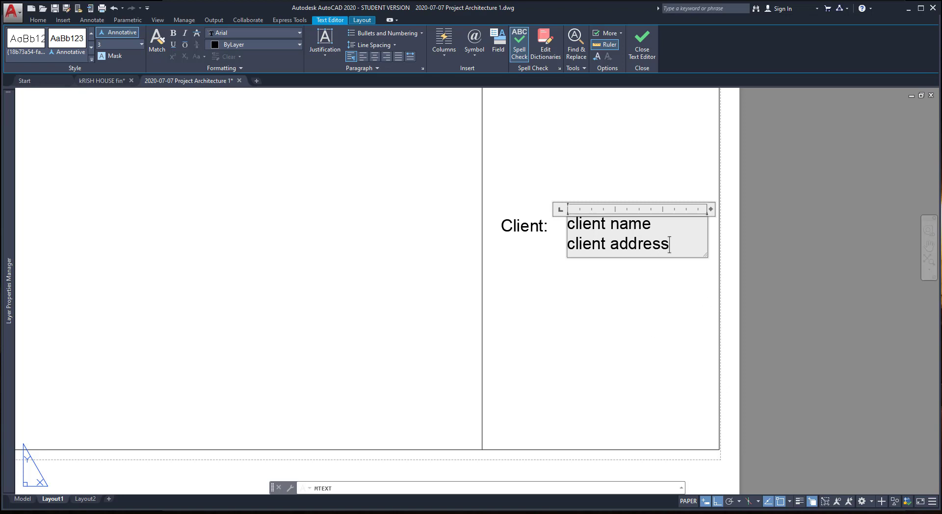
{"action": "left_click", "coordinate": [620, 342]}
{"action": "scroll", "coordinate": [621, 342], "scroll_direction": "up", "scroll_amount": 2}
- Copy the Client label and its name/address text directly below the client entry
{"action": "type", "text": "co"}
{"action": "key", "text": "Return"}
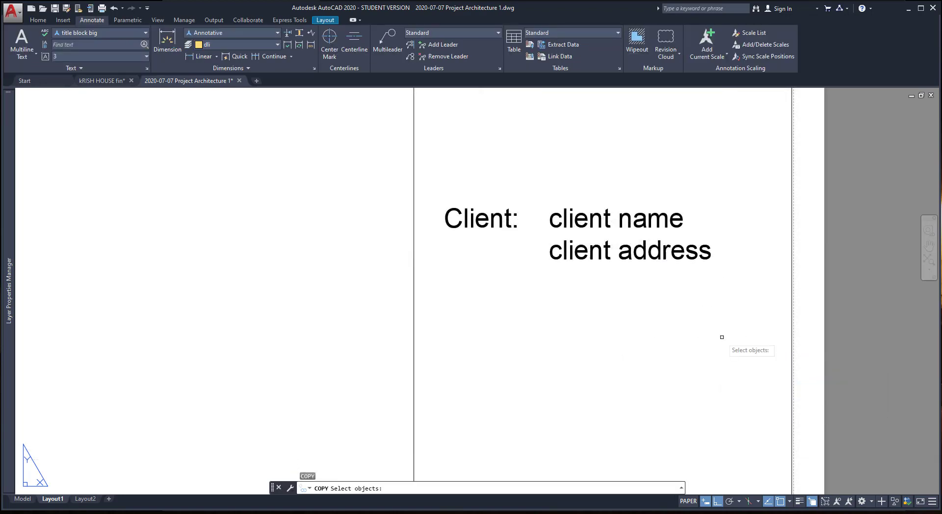
{"action": "left_click", "coordinate": [751, 301]}
{"action": "left_click", "coordinate": [426, 165]}
{"action": "key", "text": "Return"}
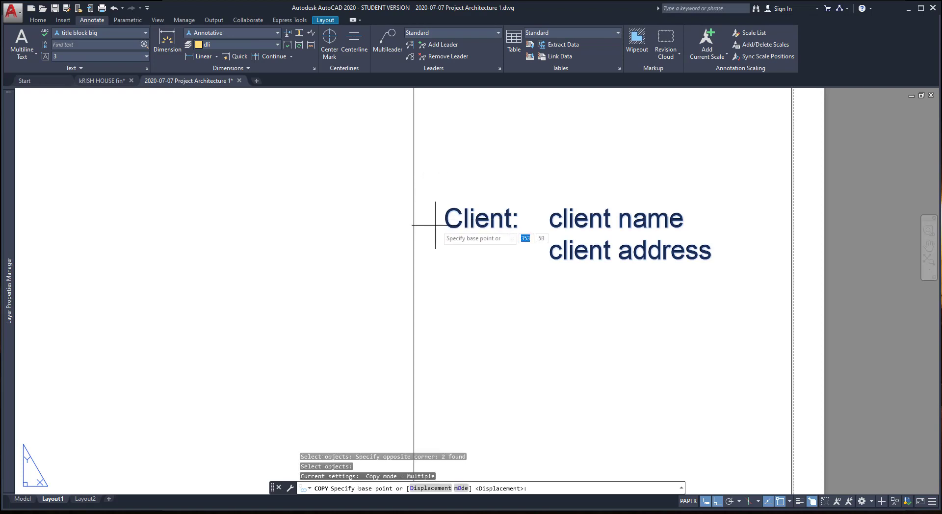
{"action": "left_click", "coordinate": [449, 226]}
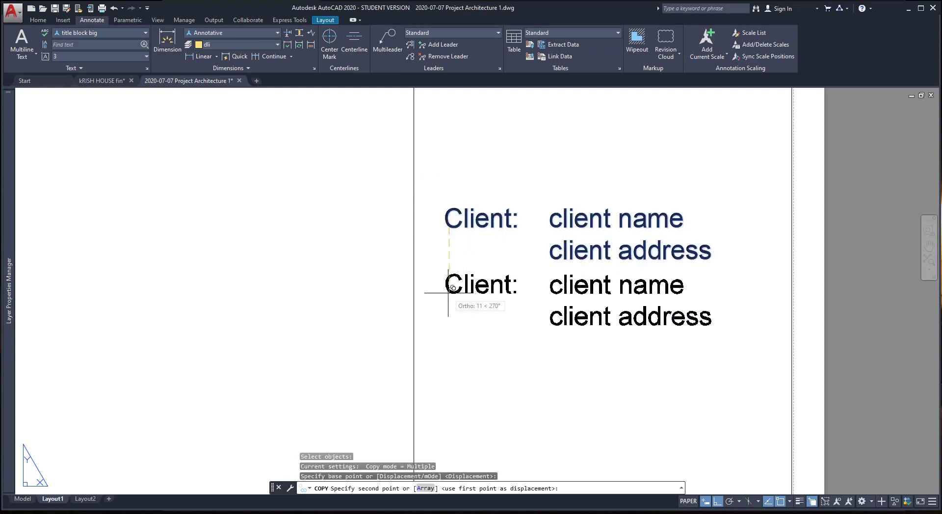
{"action": "left_click", "coordinate": [449, 321]}
{"action": "key", "text": "Escape"}
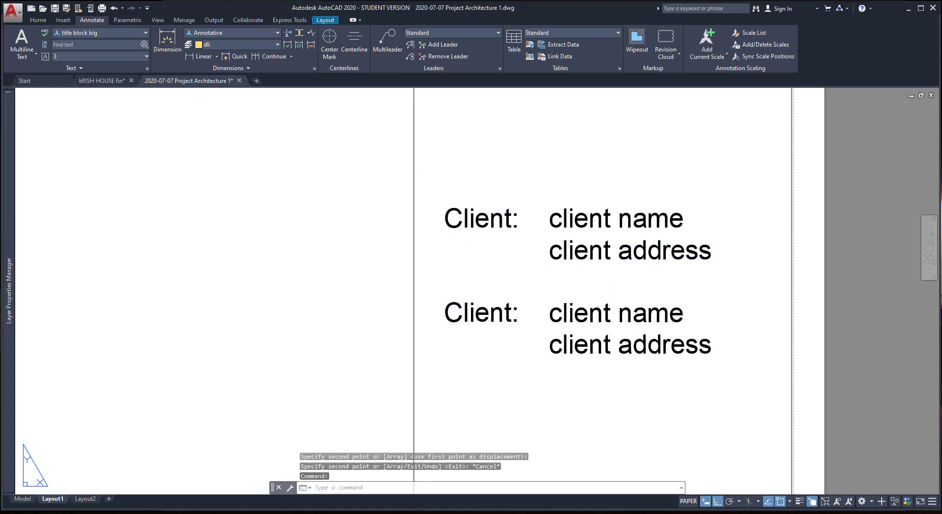
- Relabel the copied Client text as 'Drawn:' and select the copied name lines for editing
{"action": "double_click", "coordinate": [471, 314]}
{"action": "type", "text": "Drawn:"}
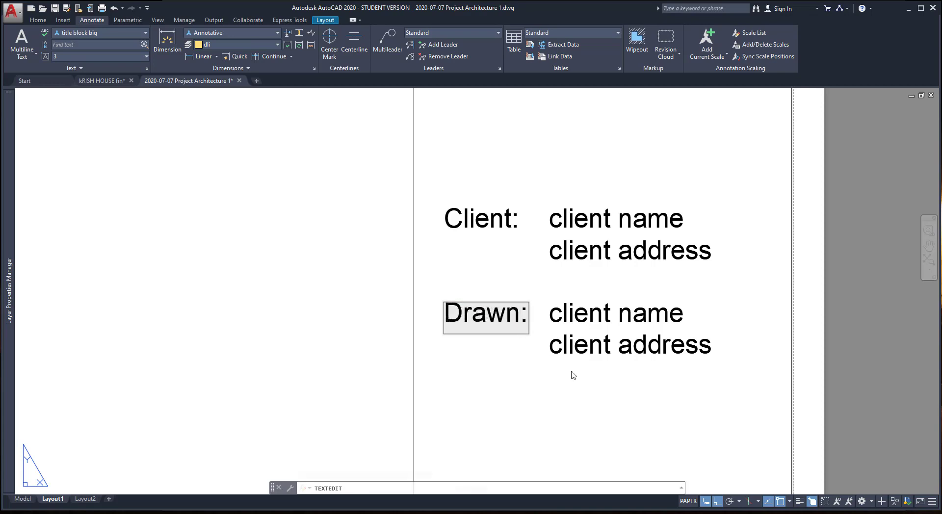
{"action": "double_click", "coordinate": [700, 354]}
{"action": "mouse_move", "coordinate": [710, 355]}
{"action": "left_mouse_down"}
{"action": "mouse_move", "coordinate": [680, 317]}
{"action": "mouse_move", "coordinate": [684, 201]}
{"action": "left_mouse_up"}
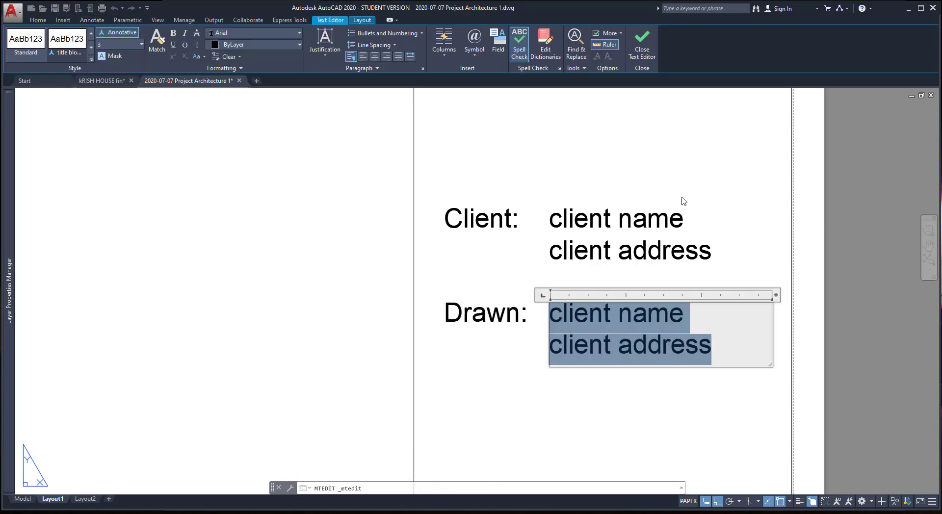
- Type 'Drafter name' into the copy, then copy the four Client and Drawn text entries below
{"action": "type", "text": "Drafter "}
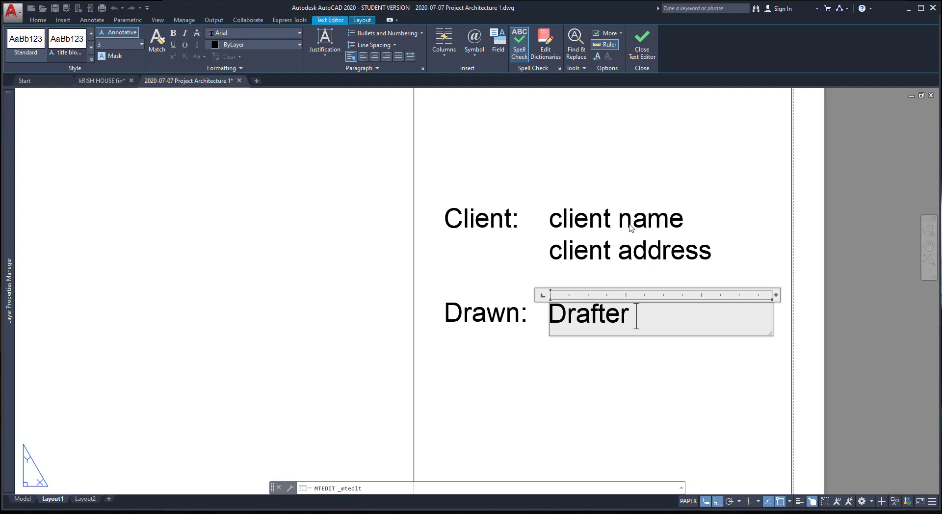
{"action": "type", "text": "n"}
{"action": "type", "text": "a"}
{"action": "type", "text": "co"}
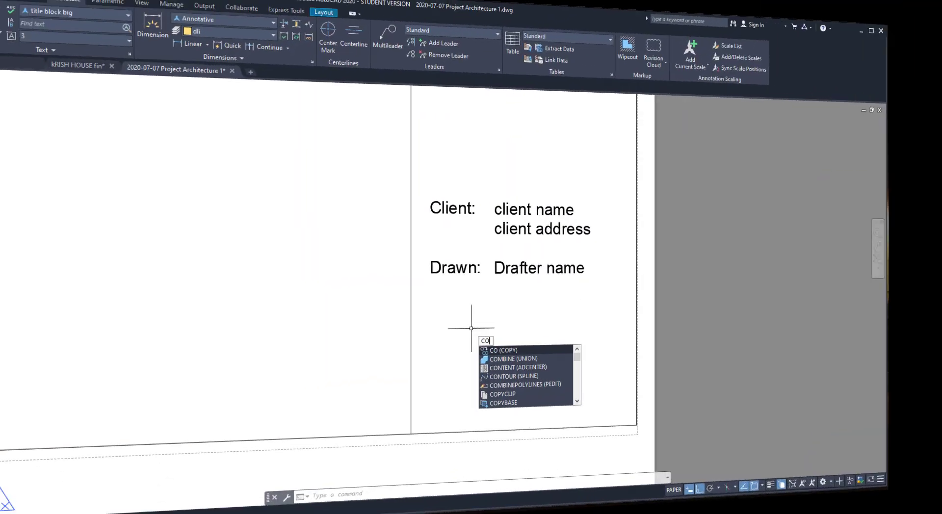
{"action": "key", "text": "Return"}
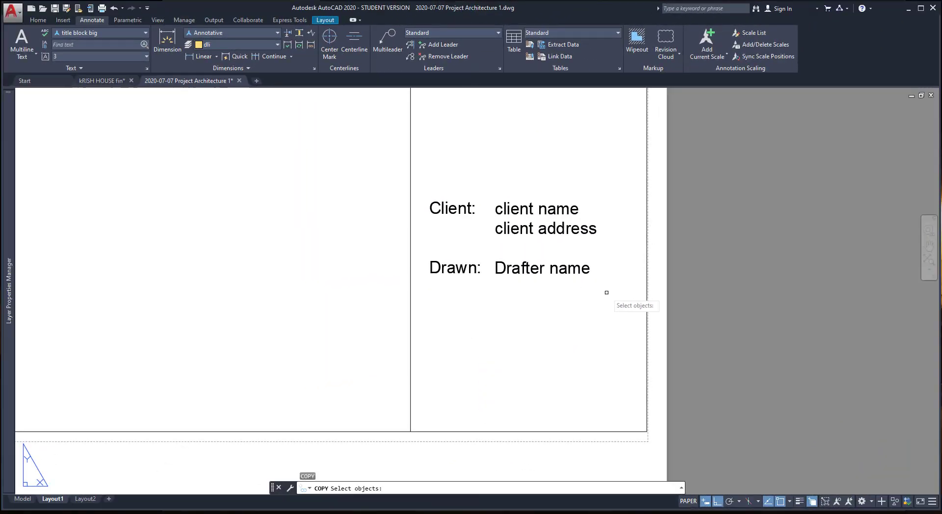
{"action": "left_click", "coordinate": [607, 293]}
{"action": "left_click", "coordinate": [430, 181]}
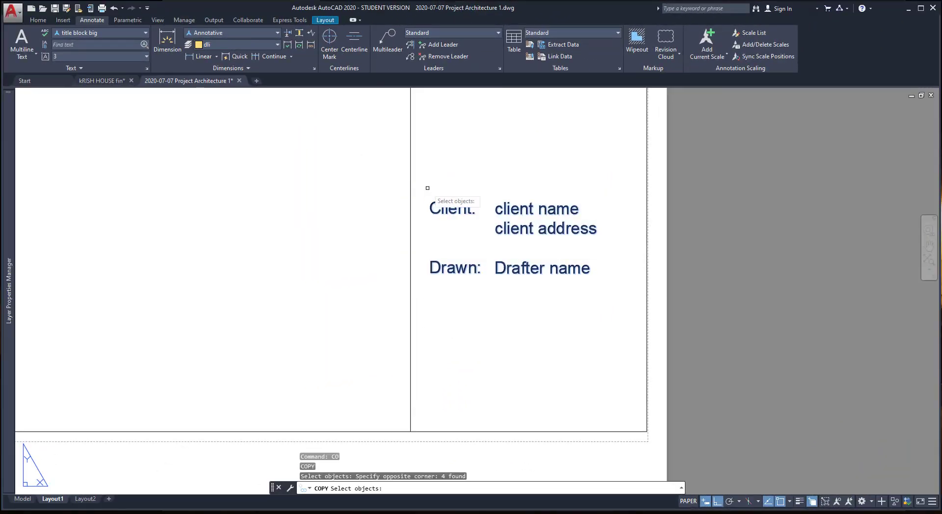
{"action": "key", "text": "Return"}
{"action": "left_click", "coordinate": [431, 272]}
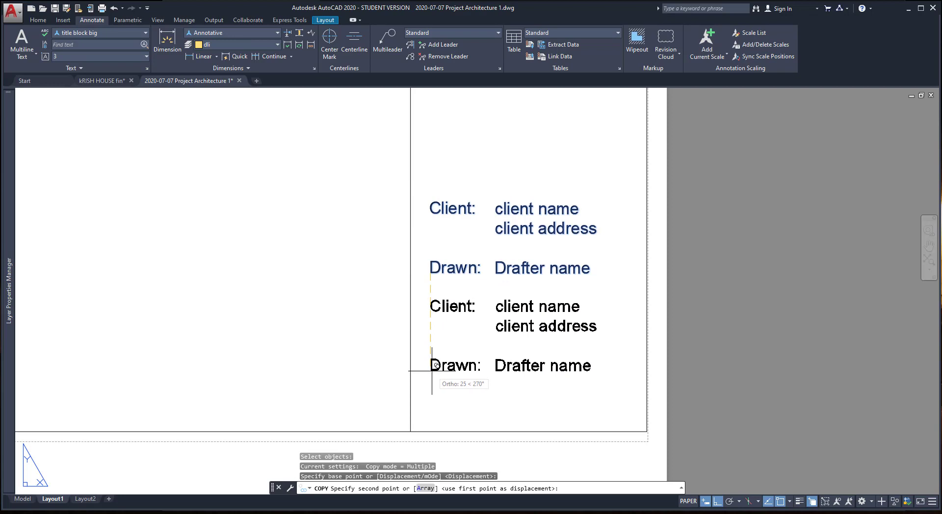
{"action": "left_click", "coordinate": [432, 373]}
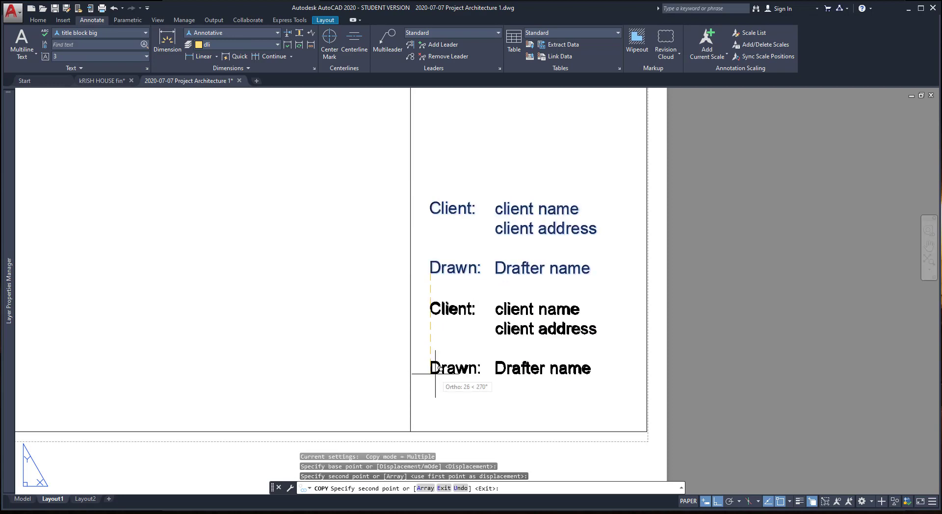
{"action": "key", "text": "Escape"}
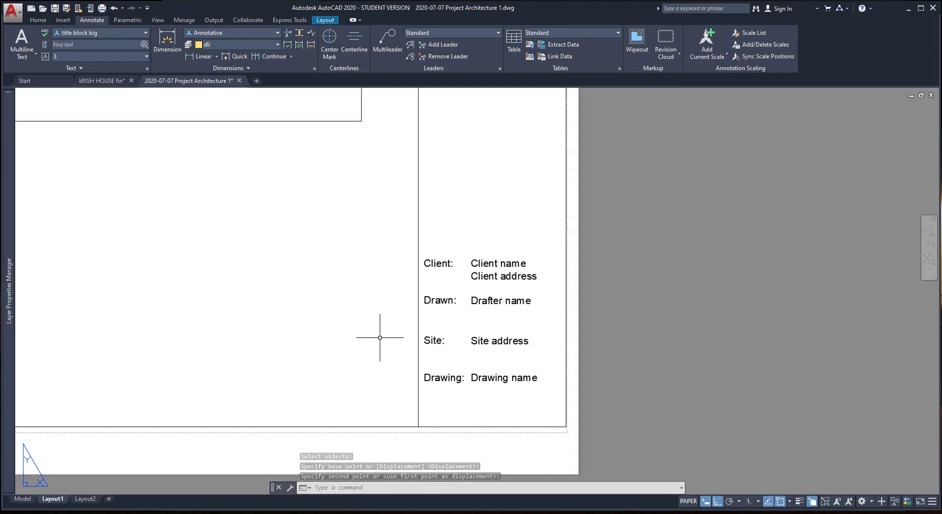
- Switch to 'title block small' and add multiline 'Scale:' and 'Date' labels below the Drawing entry
{"action": "left_click", "coordinate": [144, 34]}
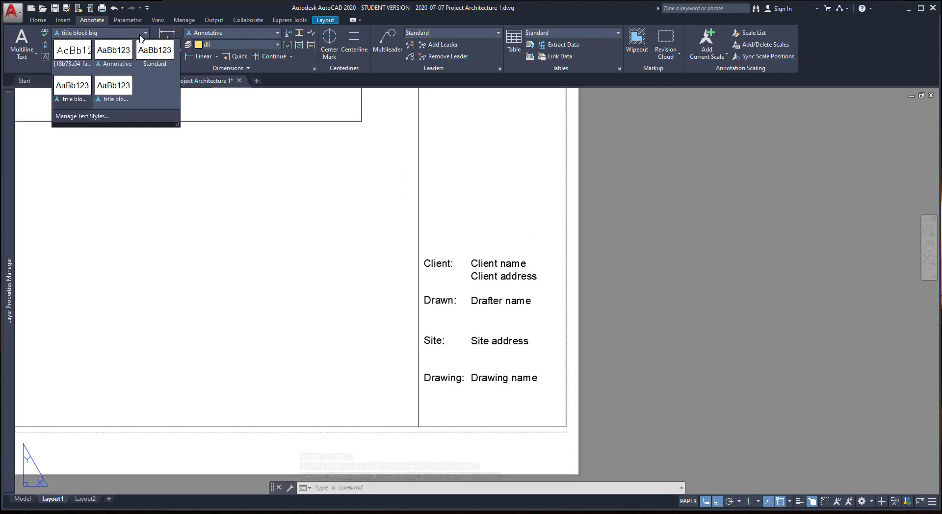
{"action": "left_click", "coordinate": [129, 96]}
{"action": "type", "text": "mt"}
{"action": "key", "text": "Return"}
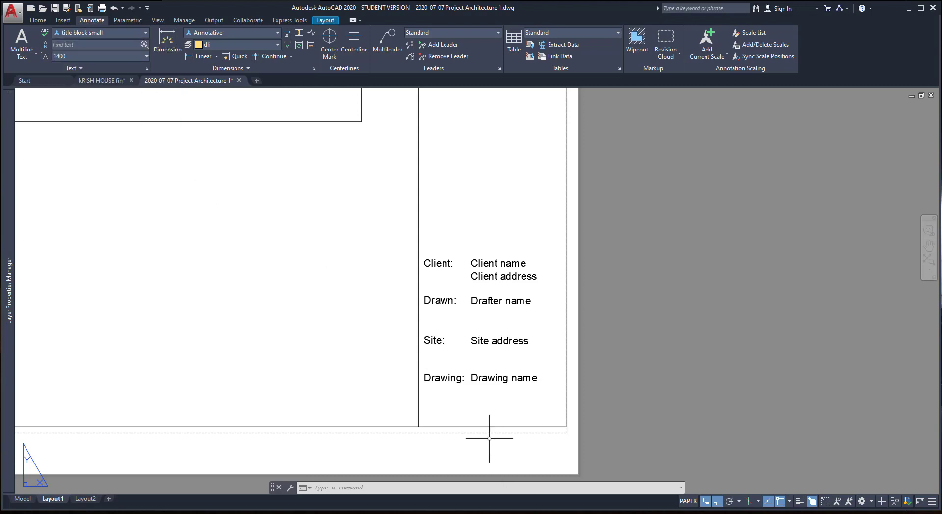
{"action": "scroll", "coordinate": [477, 419], "scroll_direction": "up", "scroll_amount": 2}
{"action": "left_click", "coordinate": [436, 377]}
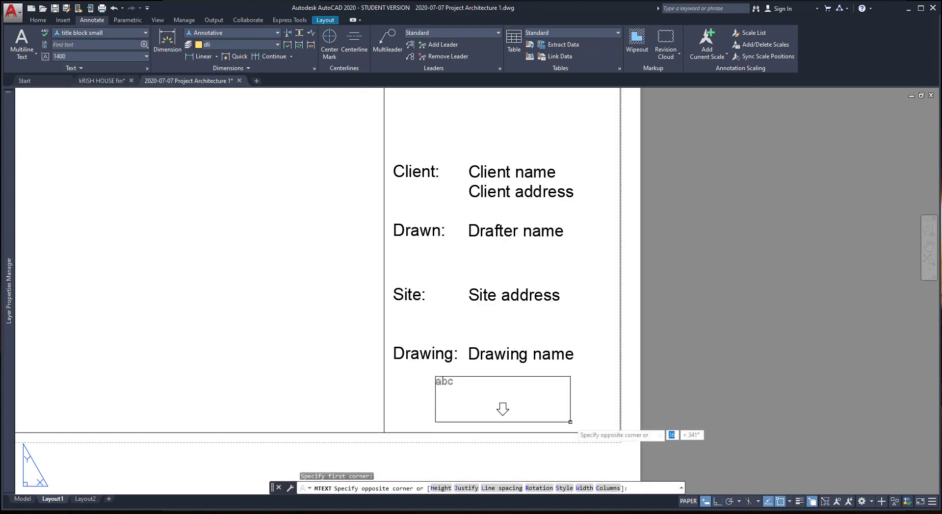
{"action": "left_click", "coordinate": [570, 423]}
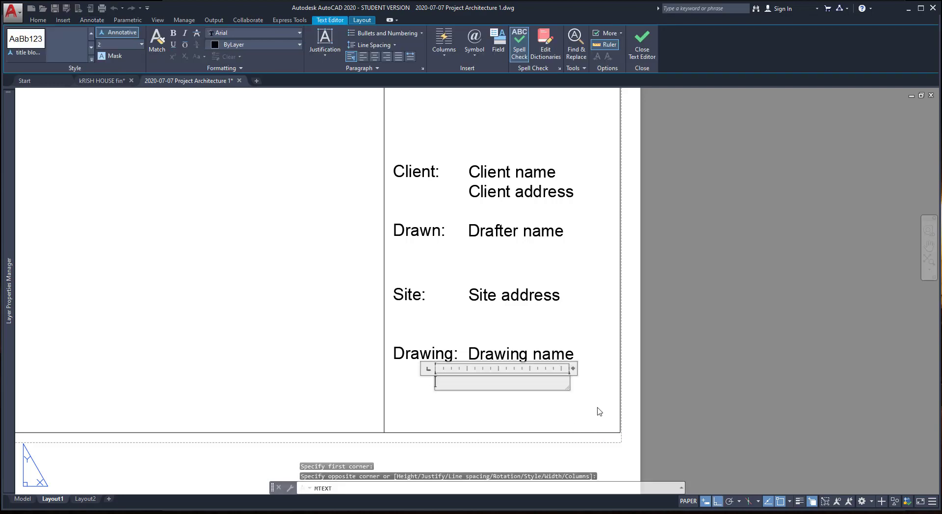
{"action": "type", "text": "Scale:"}
{"action": "key", "text": "Return"}
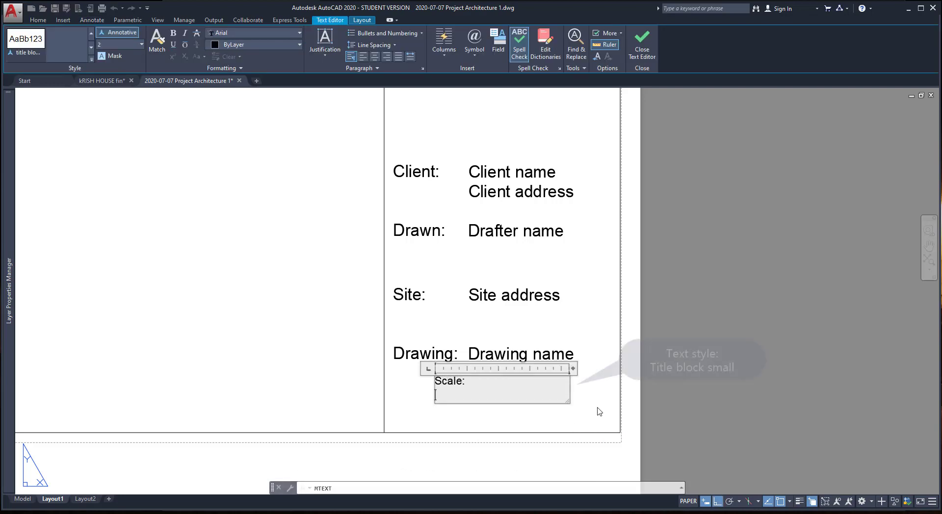
{"action": "type", "text": "Date:"}
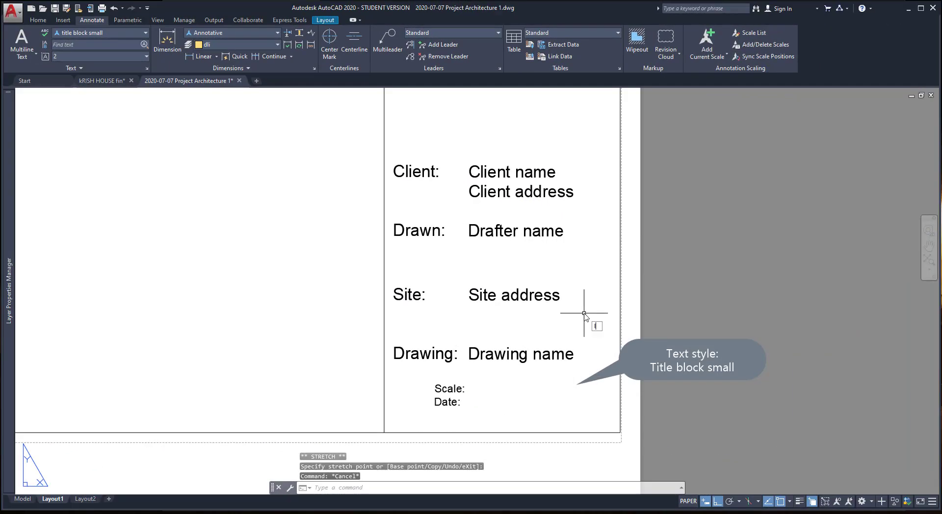
- Draw a 40-unit vertical line up from the title block's bottom edge
{"action": "type", "text": "L"}
{"action": "key", "text": "Return"}
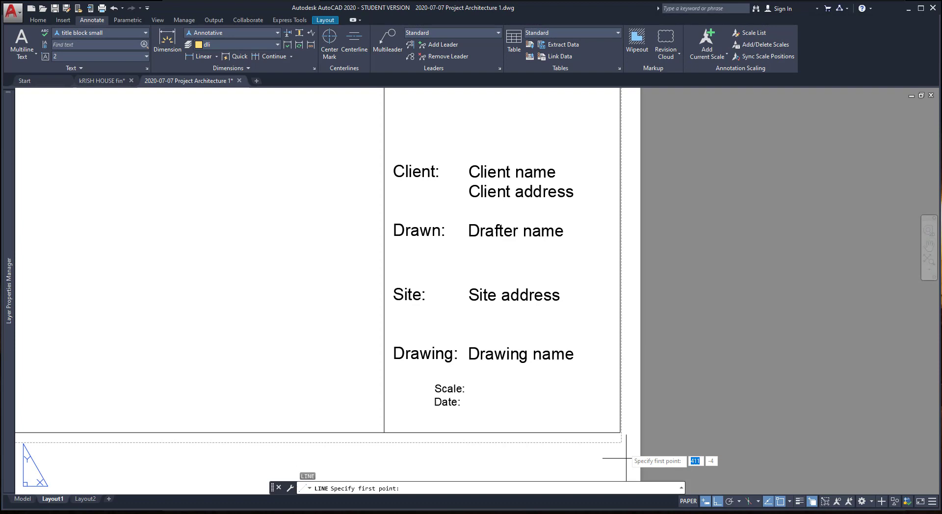
{"action": "left_click", "coordinate": [597, 432]}
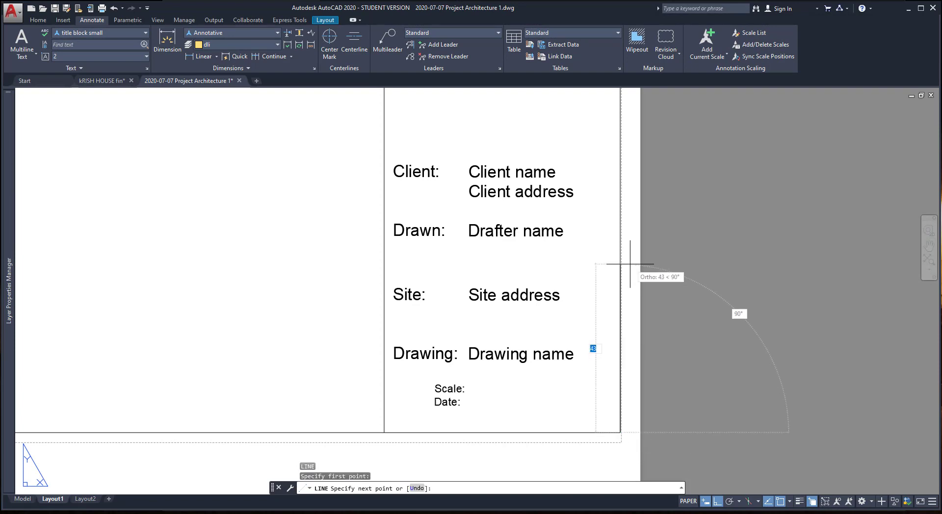
{"action": "type", "text": "4"}
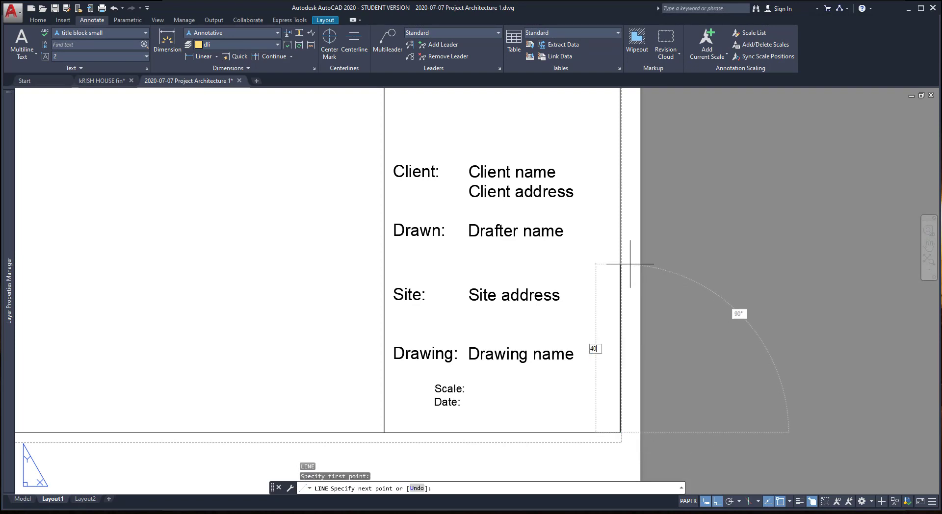
{"action": "key", "text": "Return"}
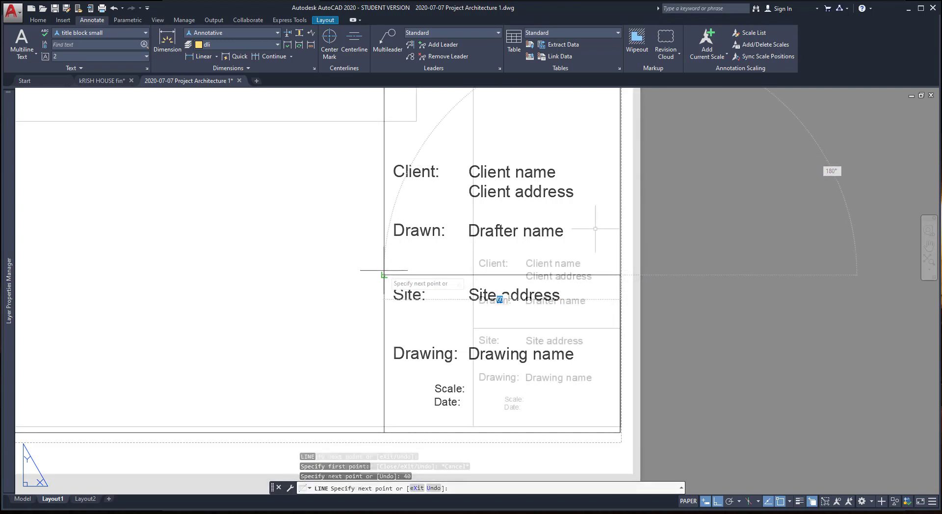
- Offset the title block's horizontal line 40 units upward as a new divider
{"action": "type", "text": "o"}
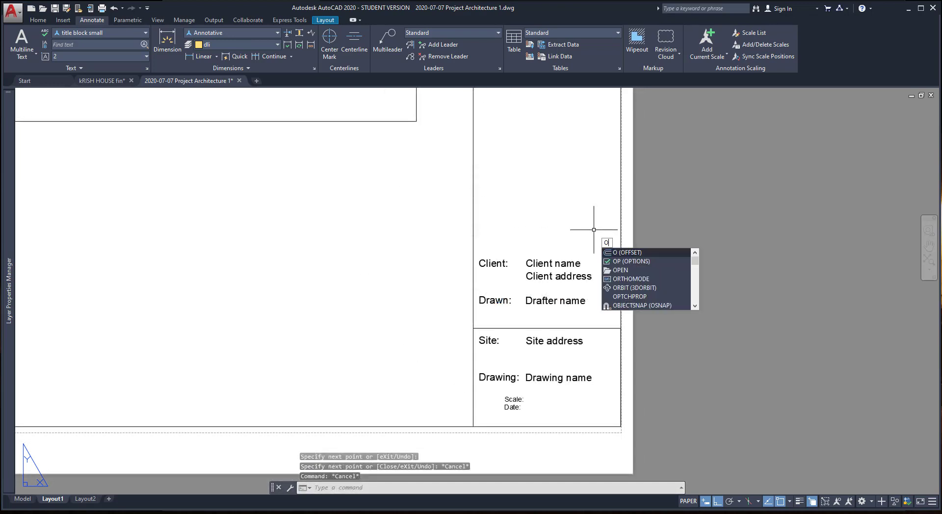
{"action": "key", "text": "Return"}
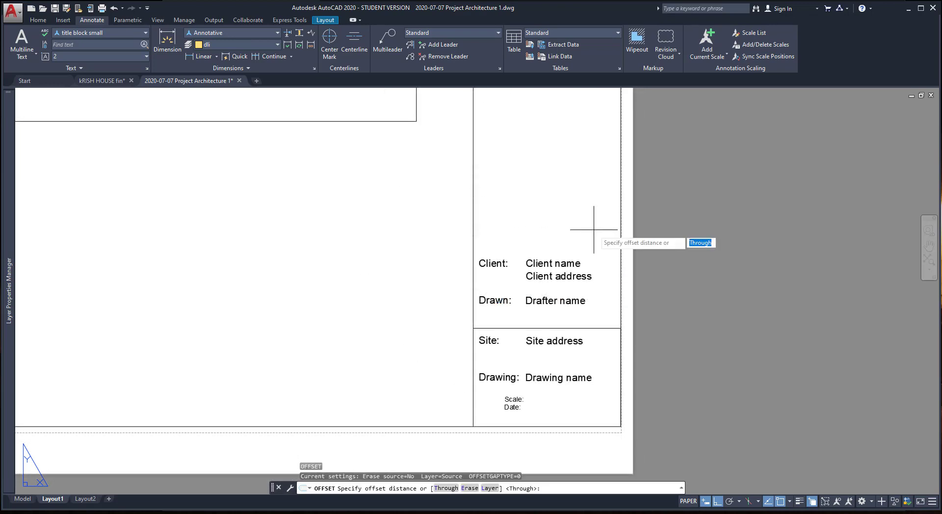
{"action": "type", "text": "40"}
{"action": "key", "text": "Return"}
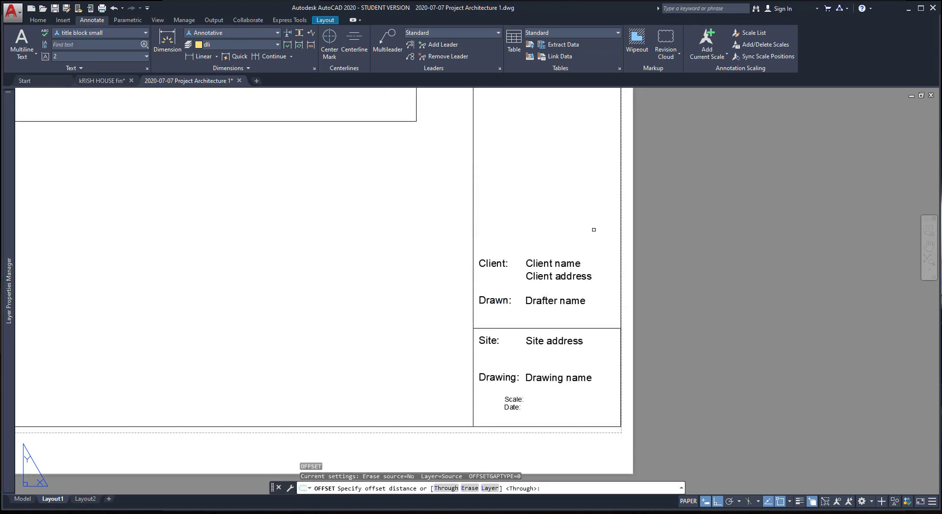
{"action": "left_click", "coordinate": [597, 329]}
{"action": "left_click", "coordinate": [613, 282]}
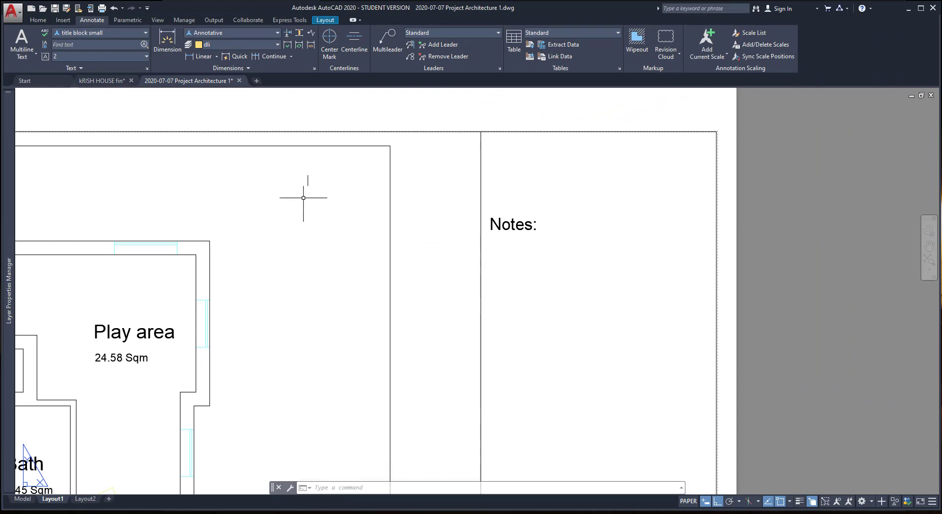
- Attach the 'cad in black logo' image below Notes at a 0.2 scale
{"action": "left_click", "coordinate": [62, 20]}
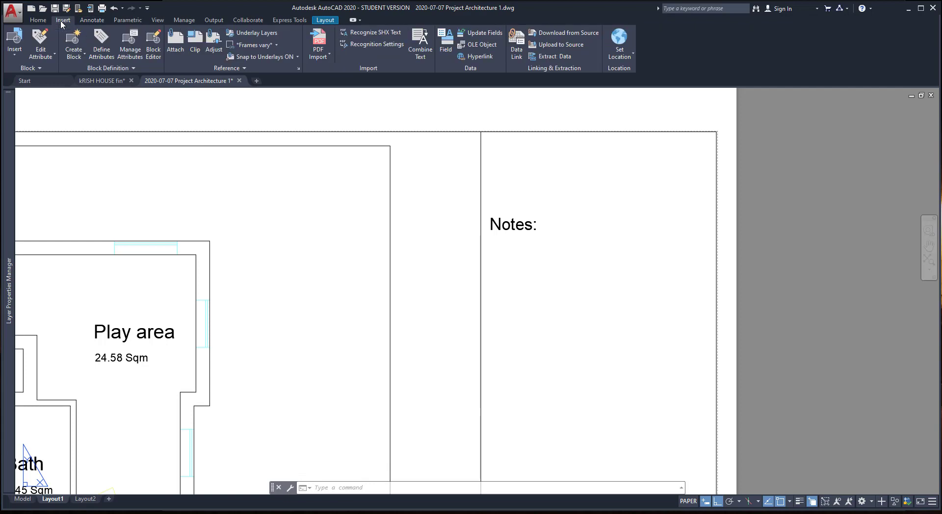
{"action": "left_click", "coordinate": [175, 49]}
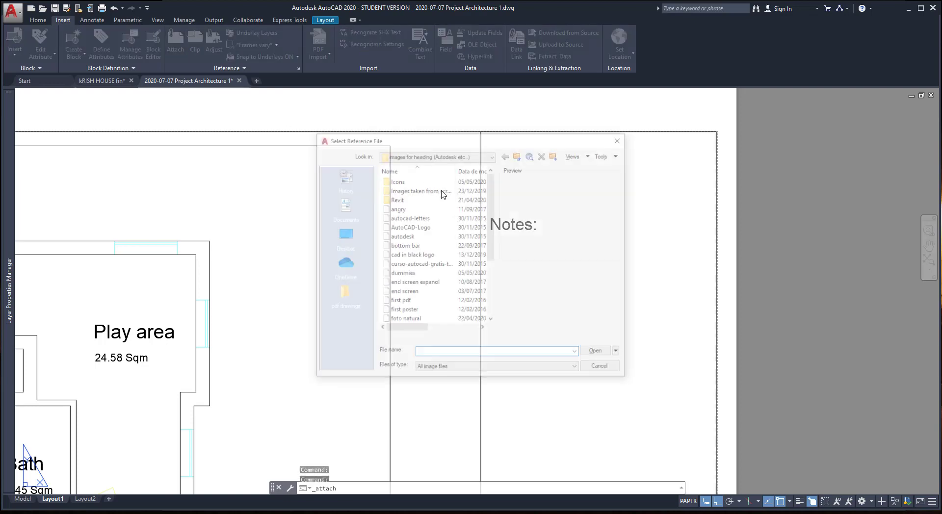
{"action": "left_click", "coordinate": [597, 353]}
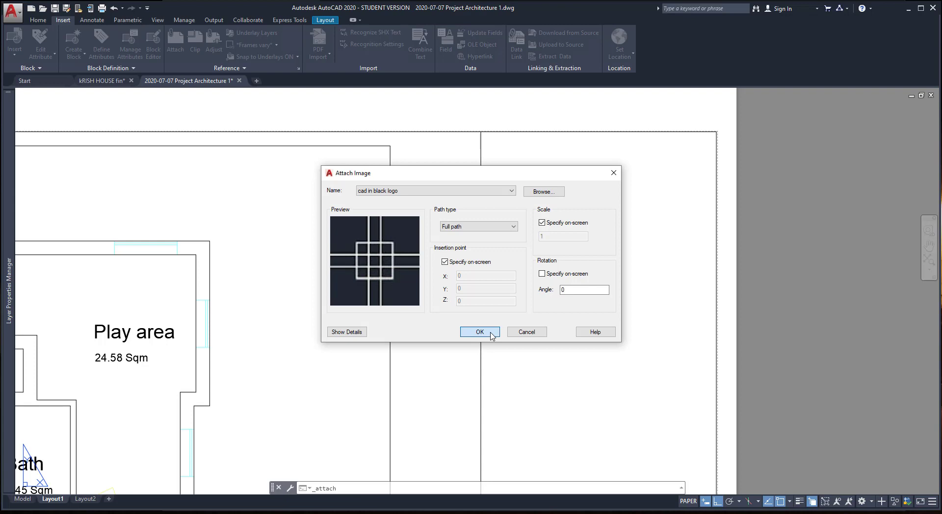
{"action": "left_click", "coordinate": [497, 333]}
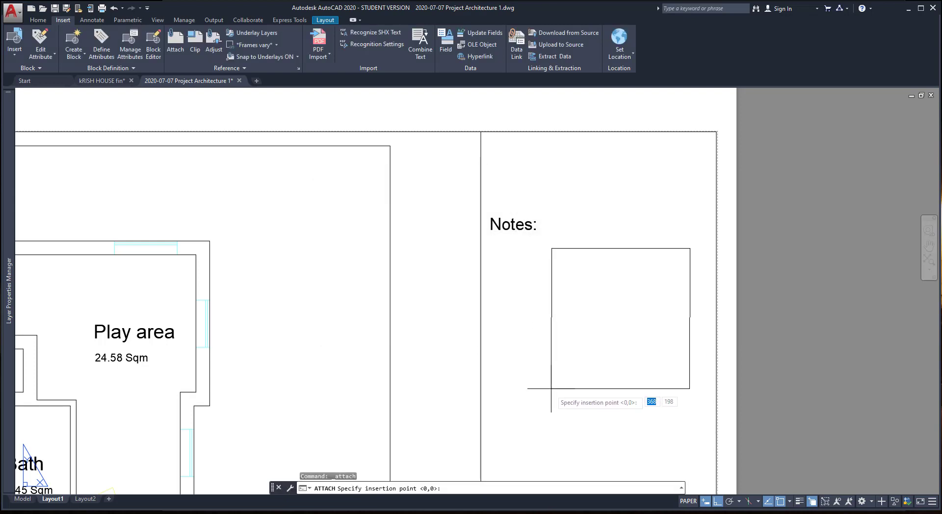
{"action": "left_click", "coordinate": [529, 395]}
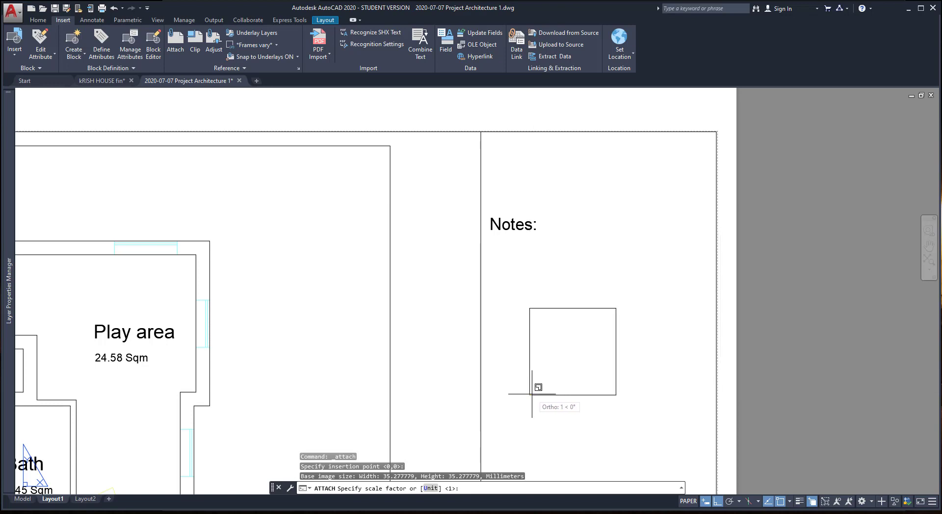
{"action": "type", "text": "0.2"}
{"action": "key", "text": "Return"}
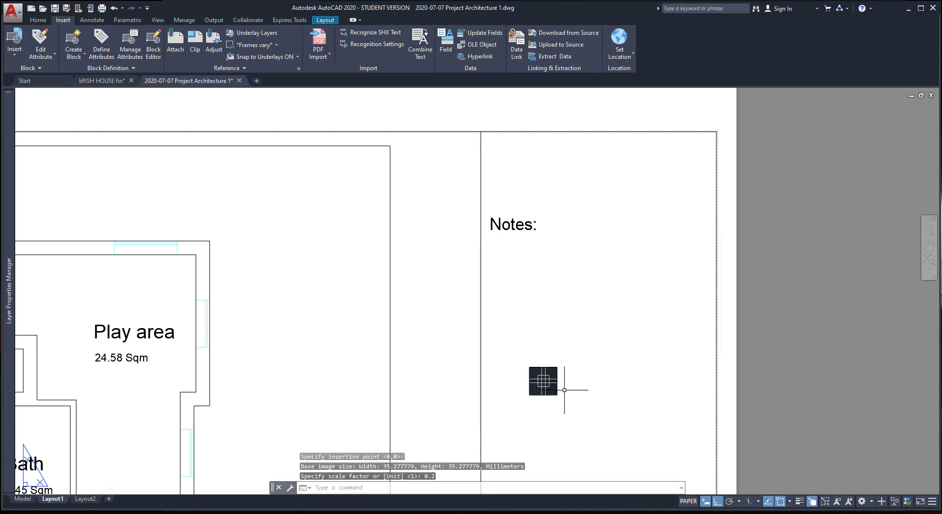
- Start moving the logo image, picking it and a base point on it
{"action": "type", "text": "m"}
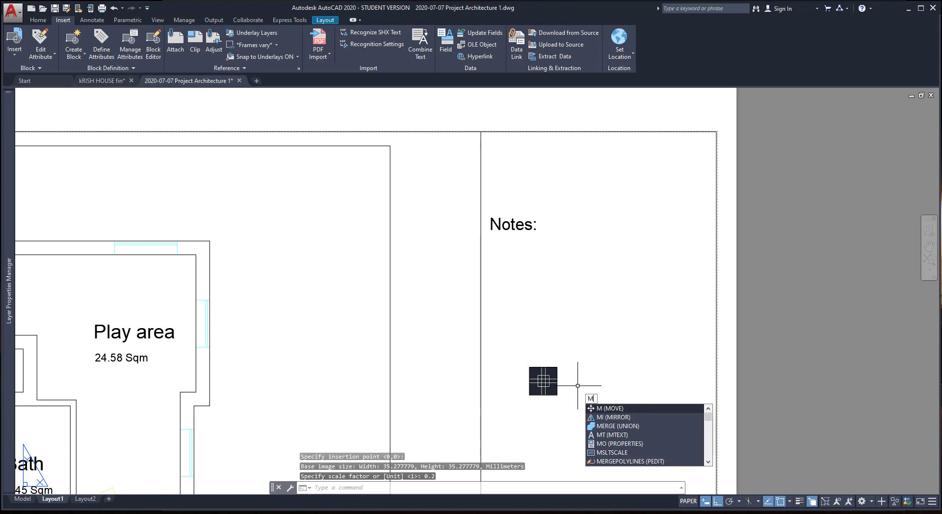
{"action": "key", "text": "Return"}
{"action": "left_click", "coordinate": [542, 382]}
{"action": "key", "text": "Return"}
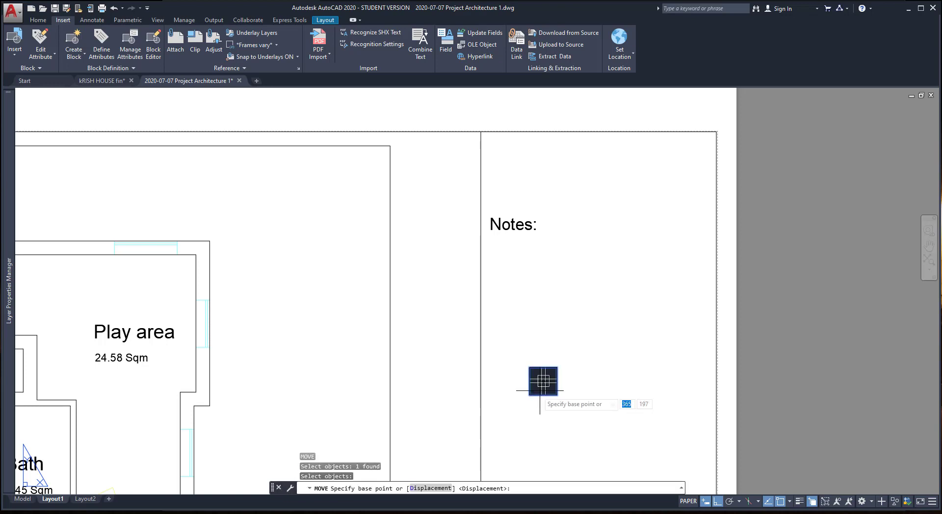
{"action": "left_click", "coordinate": [542, 382]}
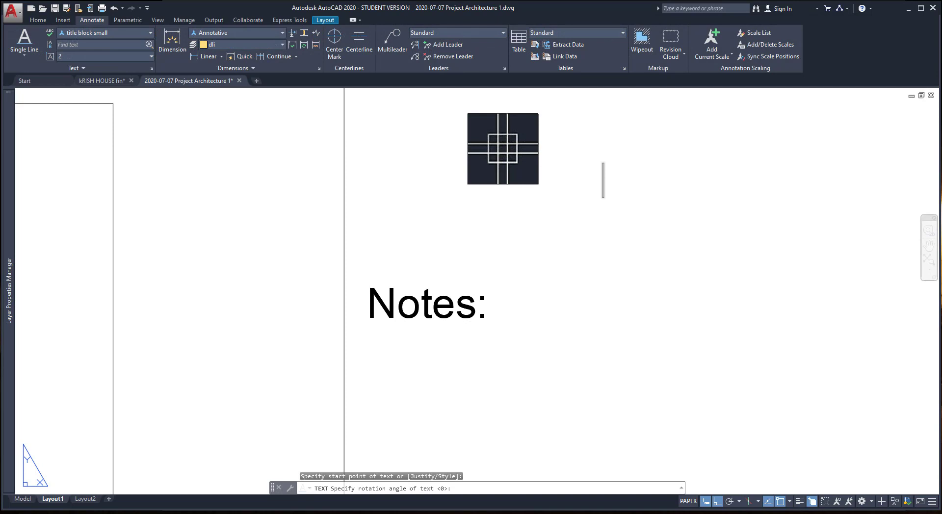
- Enter the 'Cad in Black' heading and set its paper text height to 5
{"action": "type", "text": "Cad in Black"}
{"action": "key", "text": "Return"}
{"action": "key", "text": "Return"}
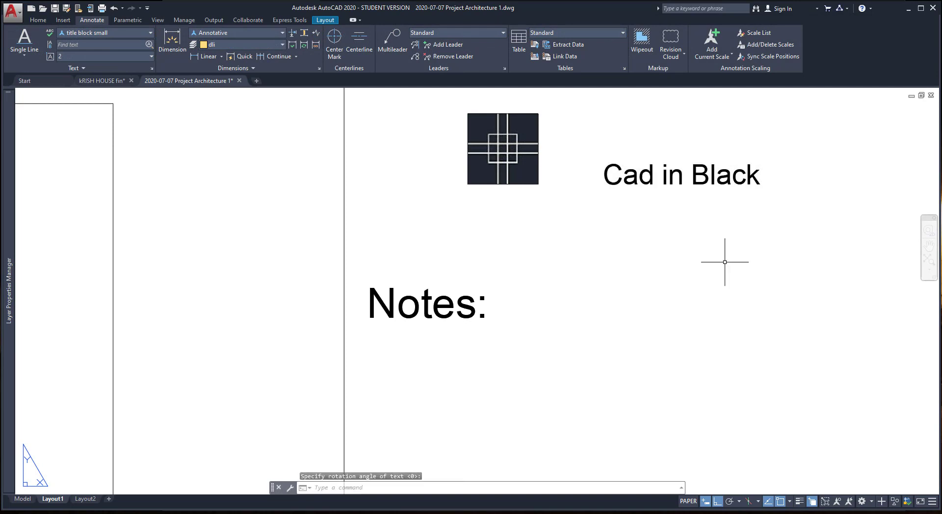
{"action": "left_click", "coordinate": [713, 176]}
{"action": "right_click", "coordinate": [713, 181]}
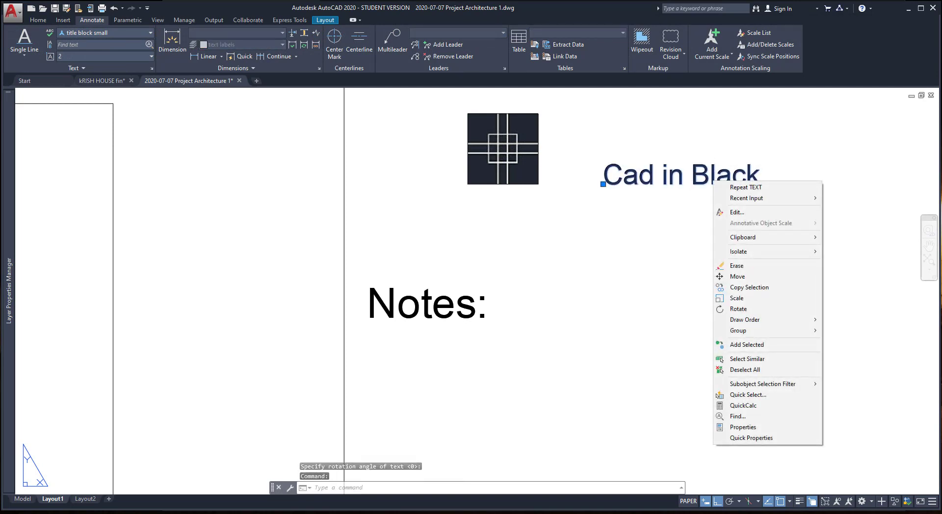
{"action": "left_click", "coordinate": [756, 438]}
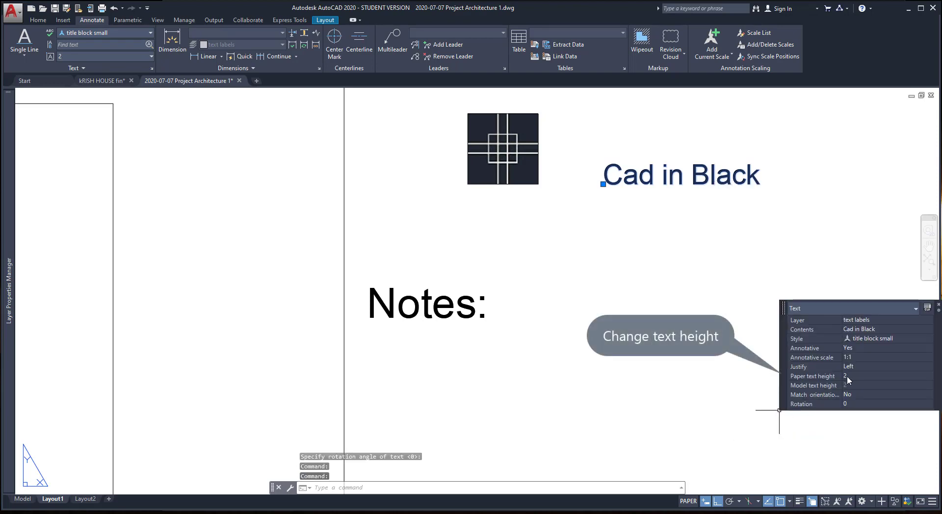
{"action": "left_click", "coordinate": [847, 376]}
{"action": "type", "text": "5"}
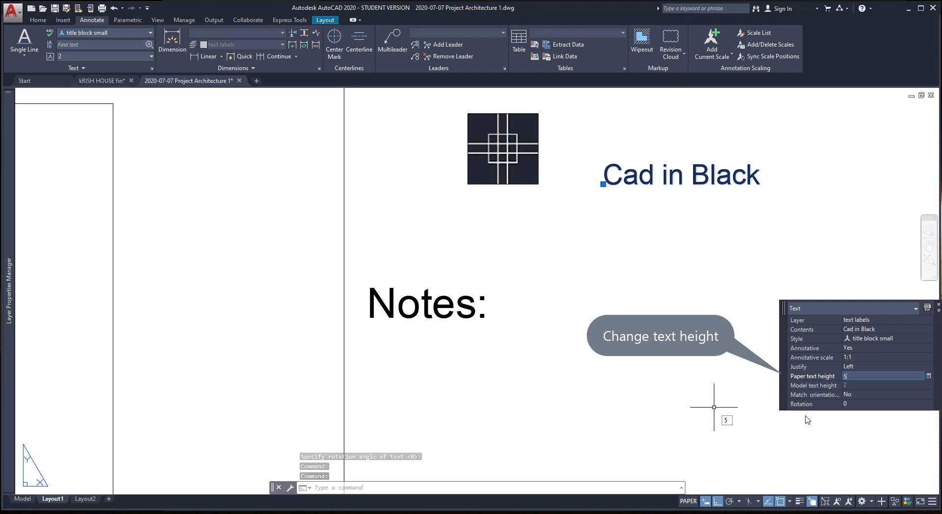
{"action": "key", "text": "Return"}
{"action": "key", "text": "Escape"}
- Move the logo and 'Cad in Black' heading slightly further left
{"action": "scroll", "coordinate": [587, 248], "scroll_direction": "down", "scroll_amount": 2}
{"action": "type", "text": "M"}
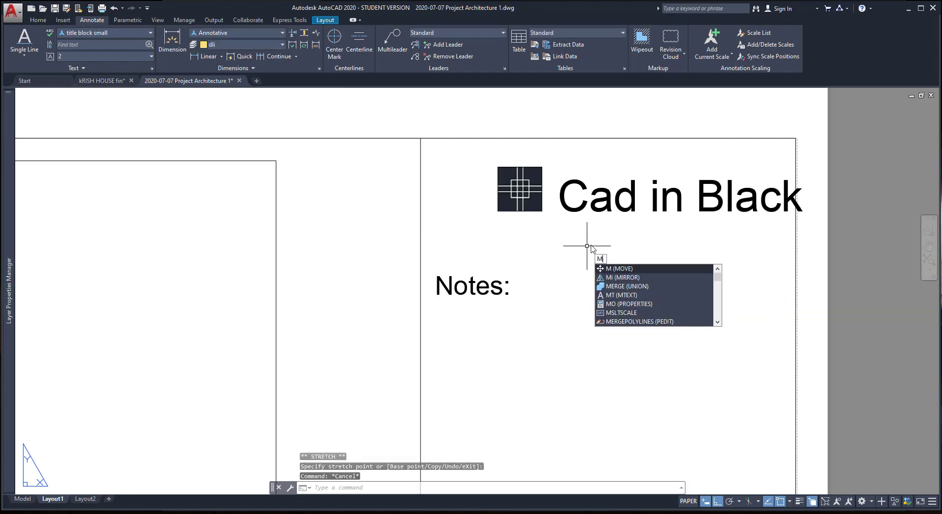
{"action": "key", "text": "Return"}
{"action": "left_click", "coordinate": [611, 236]}
{"action": "left_click", "coordinate": [461, 152]}
{"action": "key", "text": "Return"}
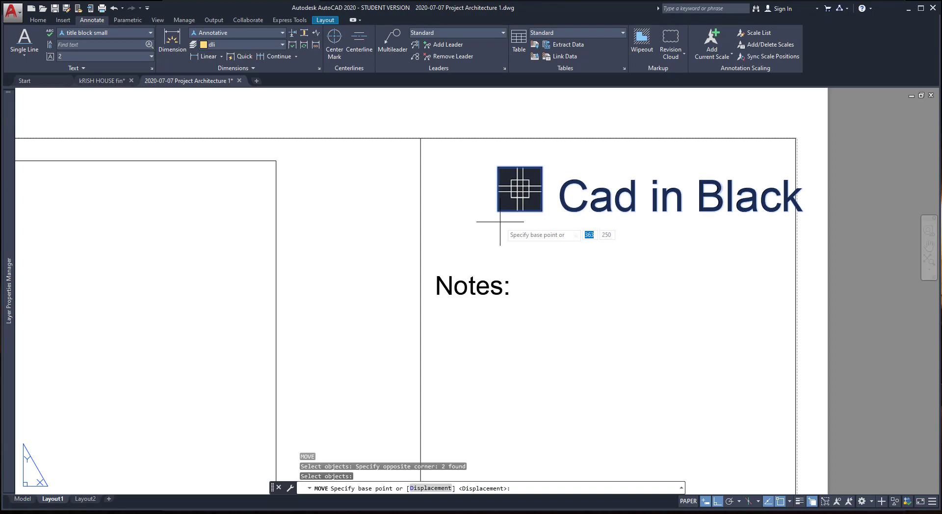
{"action": "left_click", "coordinate": [498, 211]}
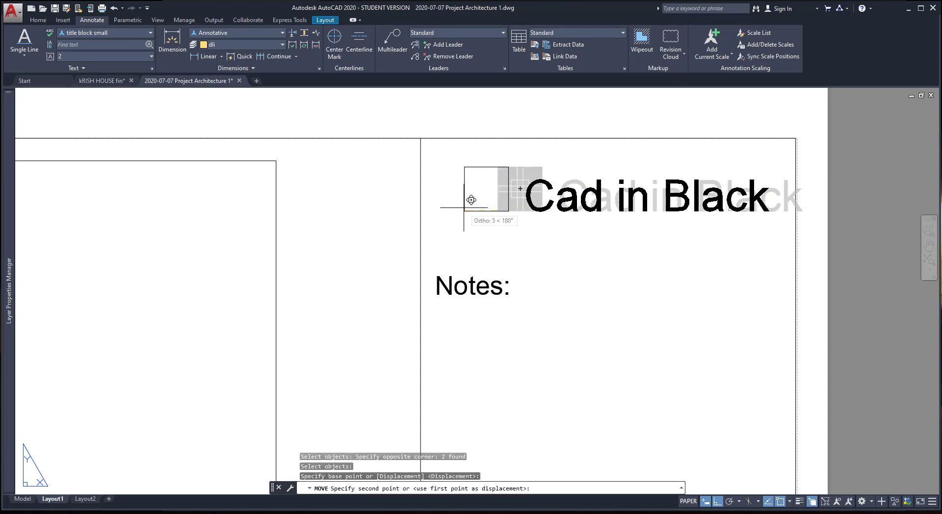
{"action": "left_click", "coordinate": [471, 200]}
- Draw a horizontal divider line under the heading out to the frame's right edge
{"action": "scroll", "coordinate": [541, 252], "scroll_direction": "down", "scroll_amount": 3}
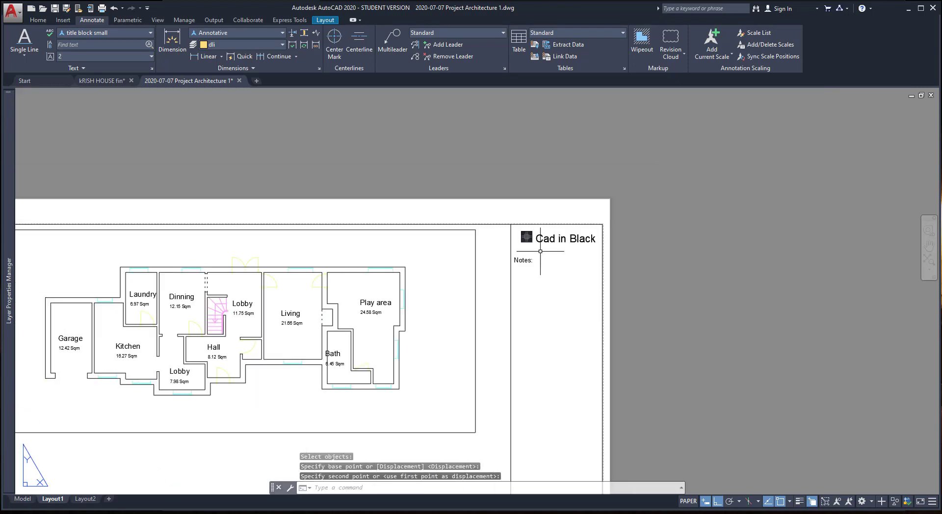
{"action": "scroll", "coordinate": [540, 251], "scroll_direction": "up", "scroll_amount": 5}
{"action": "type", "text": "l"}
{"action": "key", "text": "Return"}
{"action": "left_click", "coordinate": [378, 232]}
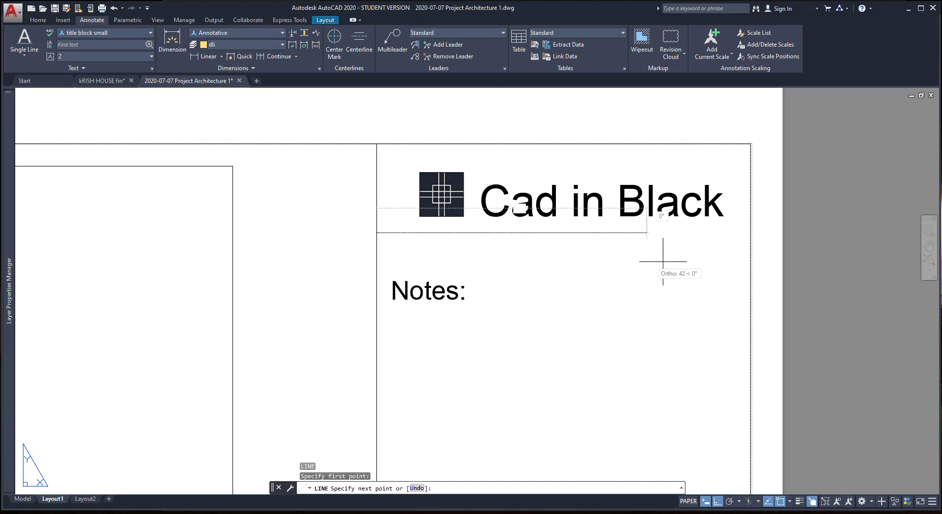
{"action": "left_click", "coordinate": [750, 234]}
{"action": "key", "text": "Return"}
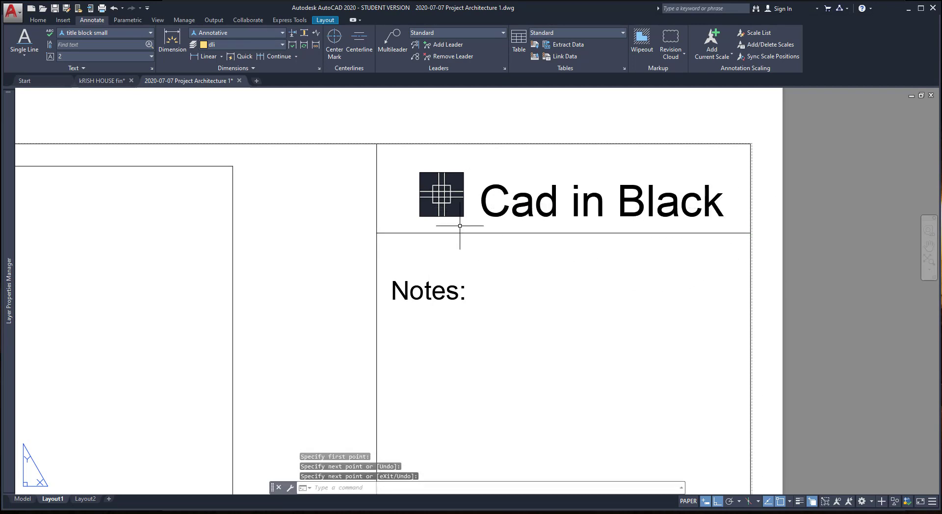
{"action": "key", "text": "Return"}
{"action": "scroll", "coordinate": [378, 143], "scroll_direction": "down", "scroll_amount": 5}
{"action": "key", "text": "Escape"}
{"action": "key", "text": "Escape"}
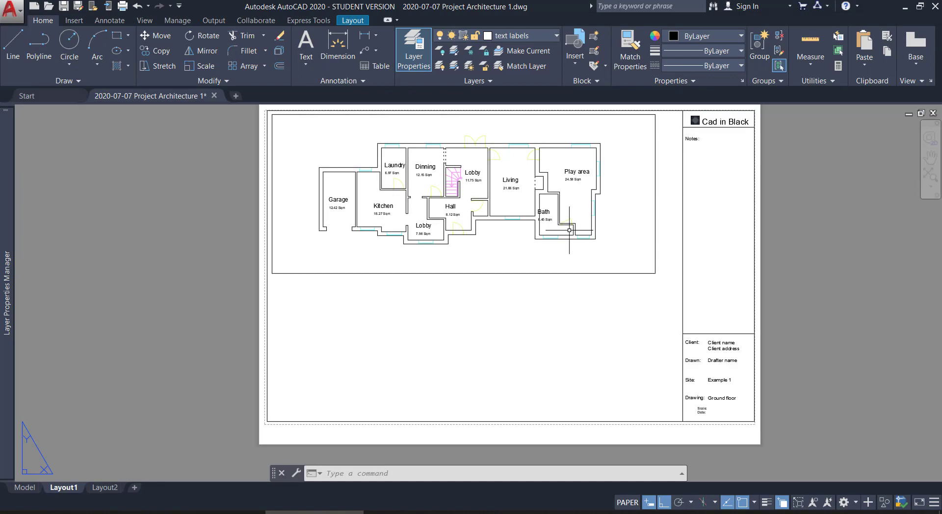
- Pan the sheet to centre the floor plan and begin a selection window over it
{"action": "scroll", "coordinate": [569, 231], "scroll_direction": "up", "scroll_amount": 3}
{"action": "middle_click_drag", "start_coordinate": [559, 278], "coordinate": [598, 332]}
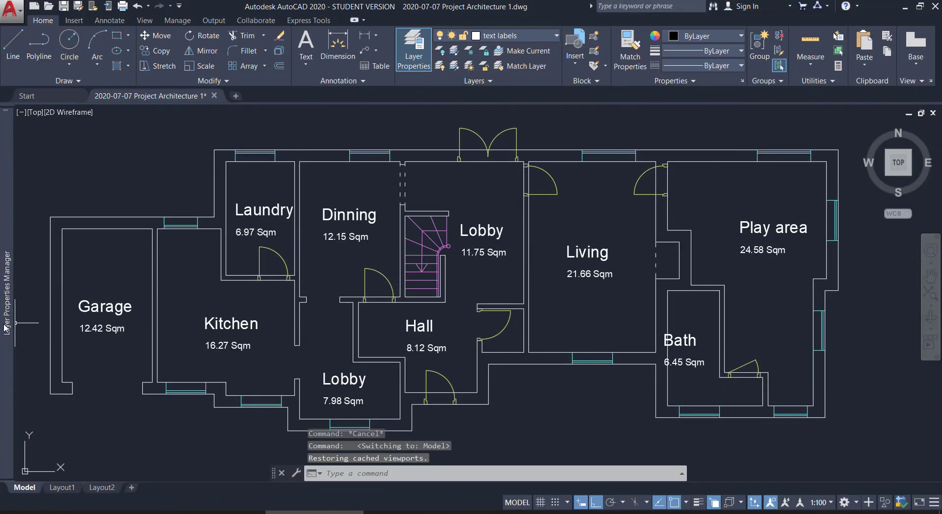
{"action": "mouse_move", "coordinate": [7, 328]}
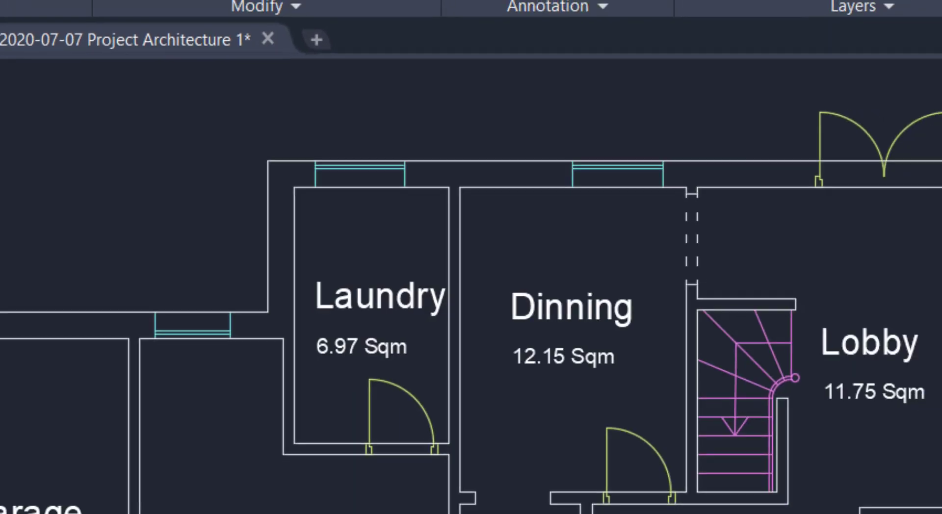
{"action": "left_click", "coordinate": [898, 398]}
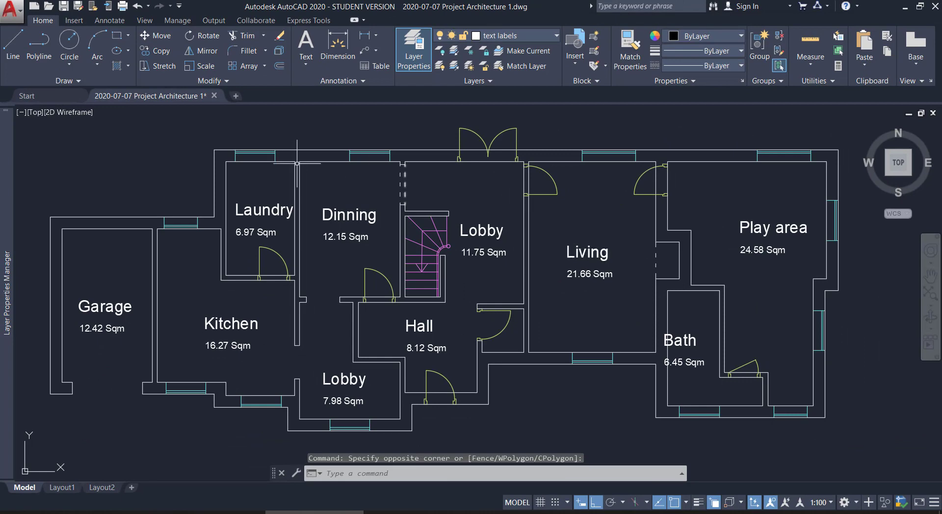
- Modify the Annotative dimension style so extension lines use a fixed length of 3
{"action": "left_click", "coordinate": [100, 21]}
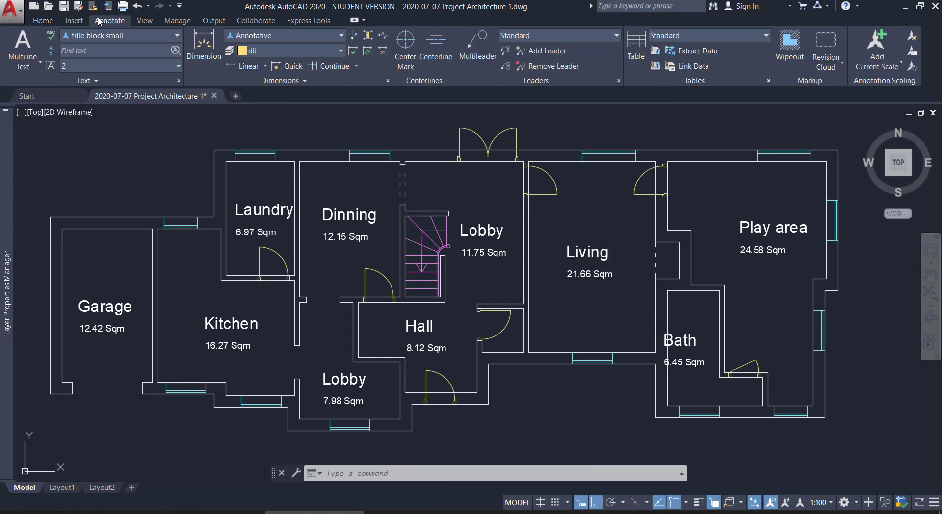
{"action": "left_click", "coordinate": [388, 82]}
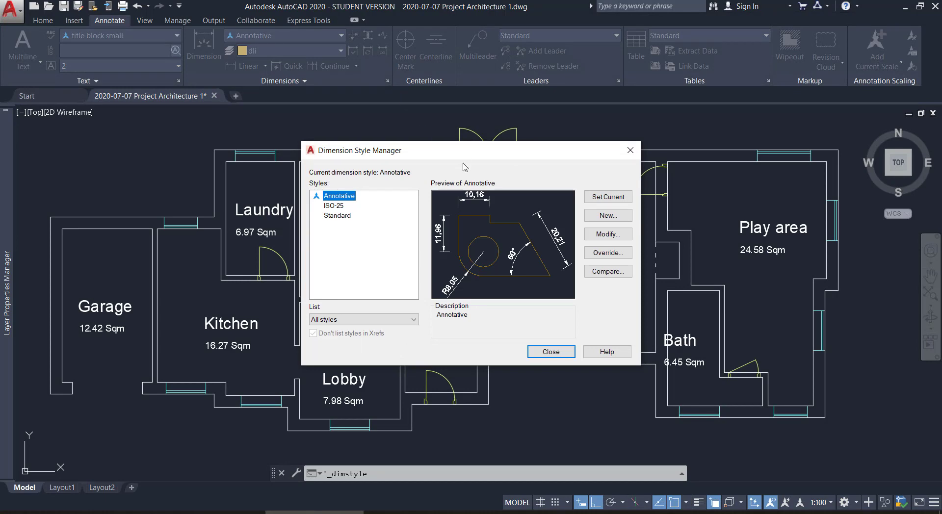
{"action": "left_click", "coordinate": [610, 236]}
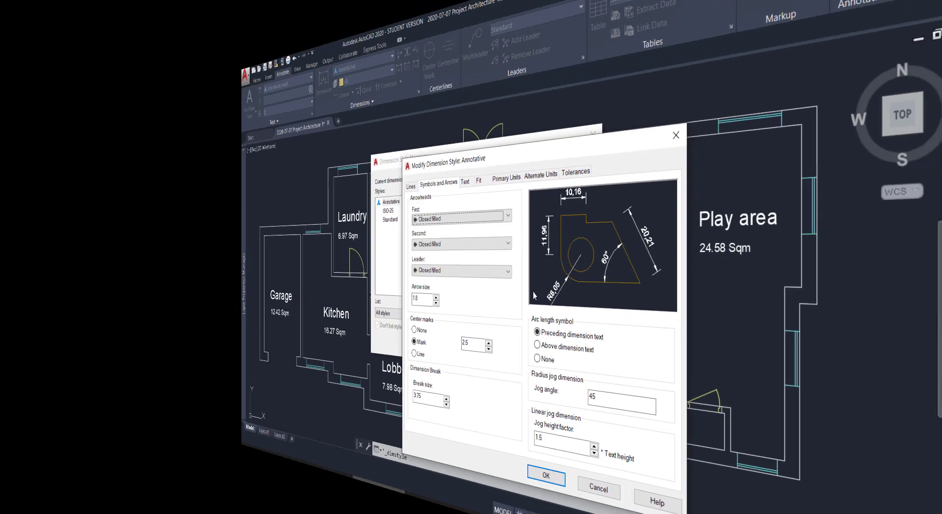
{"action": "left_click", "coordinate": [464, 181]}
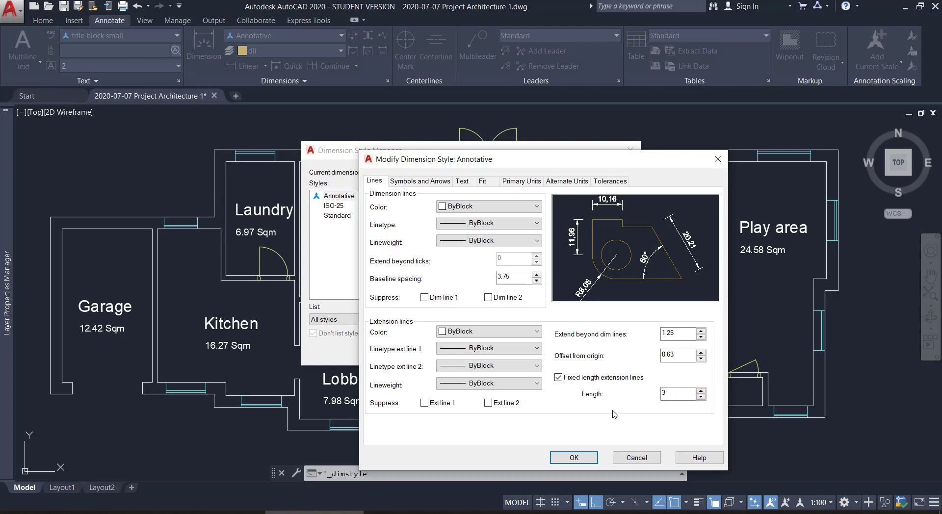
{"action": "left_click", "coordinate": [593, 455]}
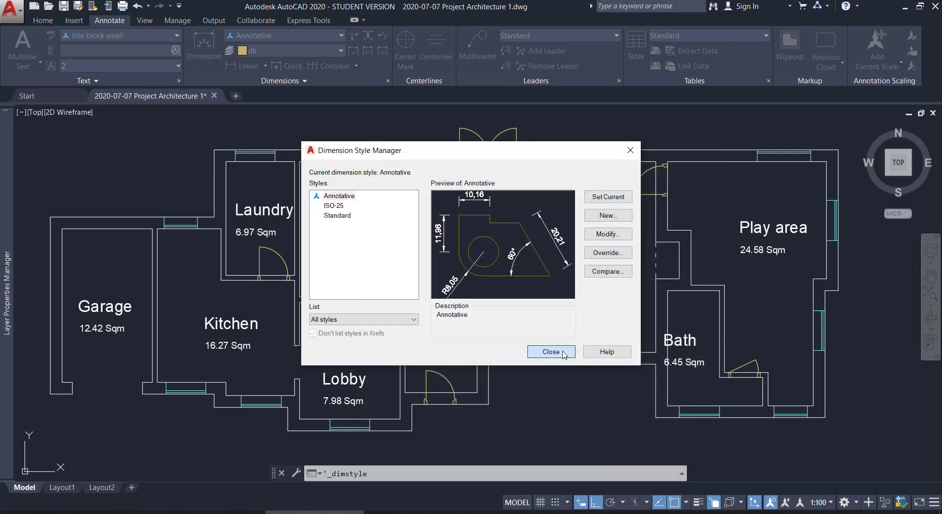
- Start the chain with a 350 linear dimension from the top-right outer wall corner
{"action": "left_click", "coordinate": [563, 354]}
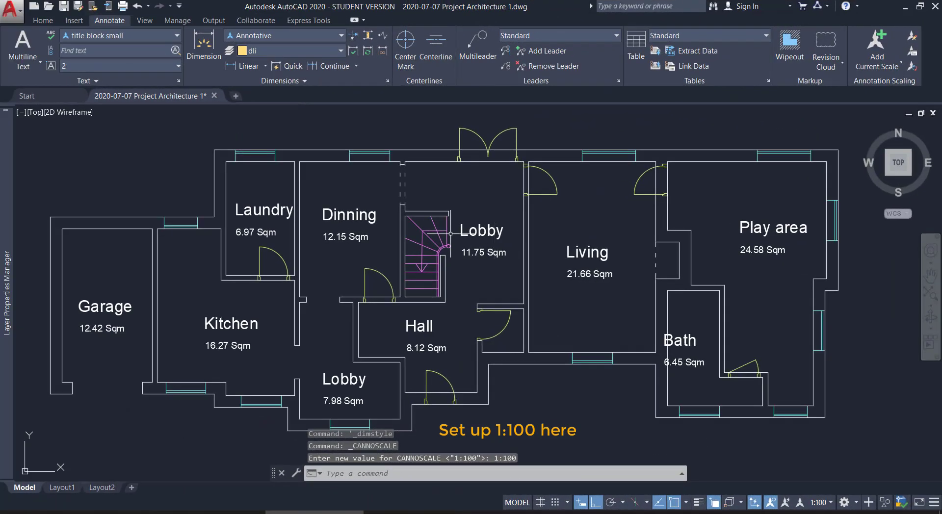
{"action": "left_click", "coordinate": [246, 66]}
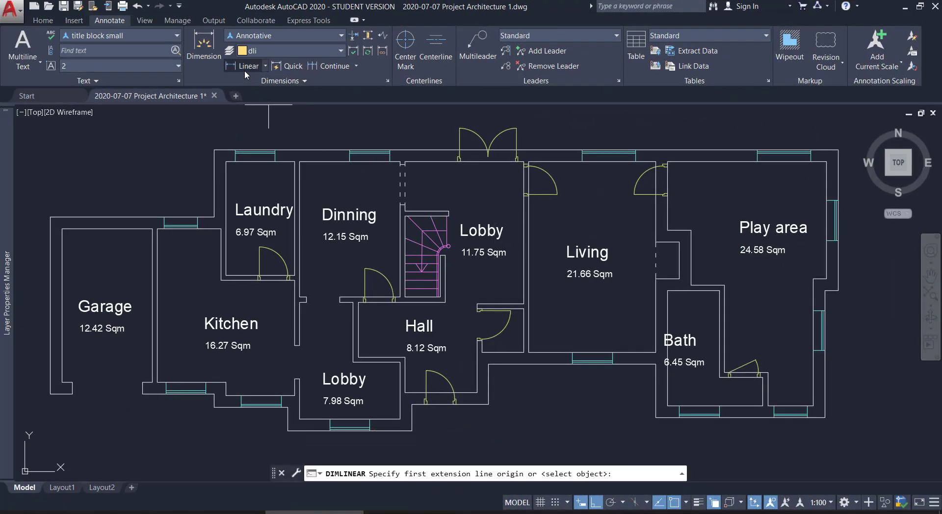
{"action": "scroll", "coordinate": [839, 150], "scroll_direction": "up", "scroll_amount": 2}
{"action": "middle_click_drag", "start_coordinate": [839, 149], "coordinate": [658, 301]}
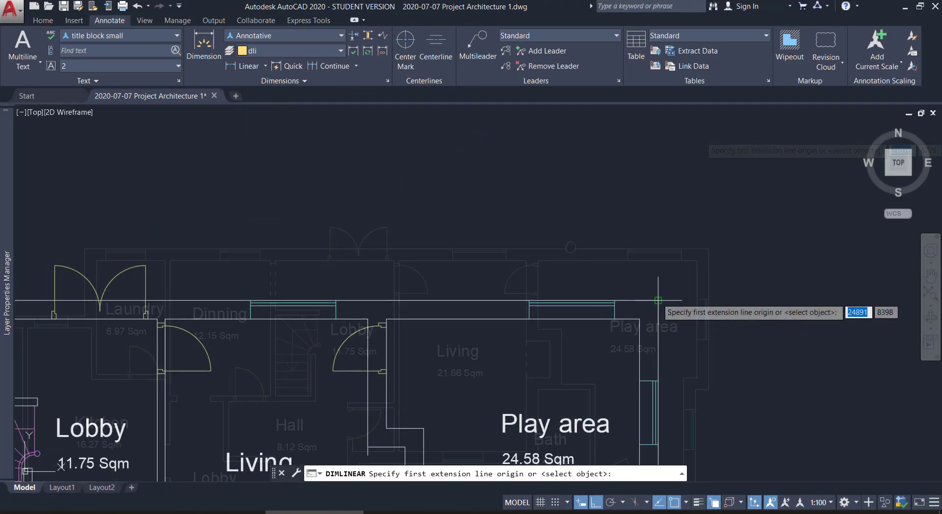
{"action": "left_click", "coordinate": [658, 300]}
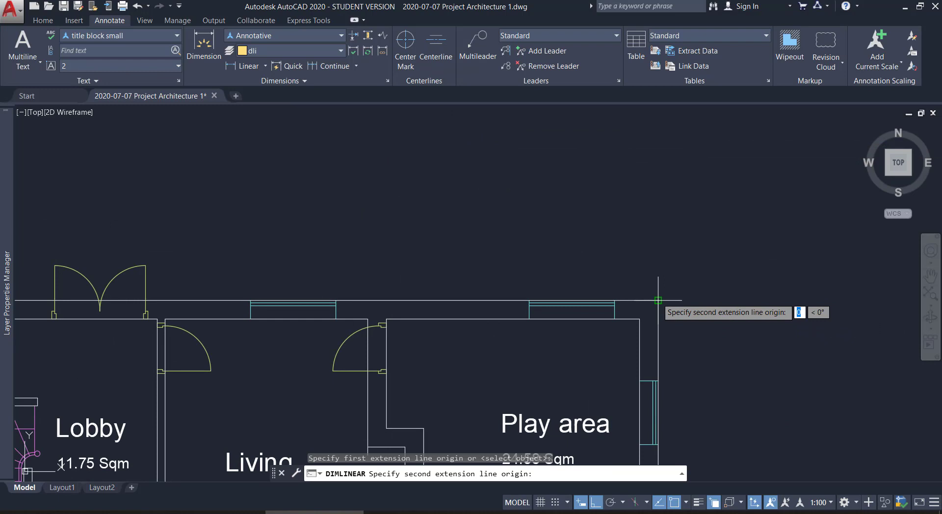
{"action": "left_click", "coordinate": [639, 319]}
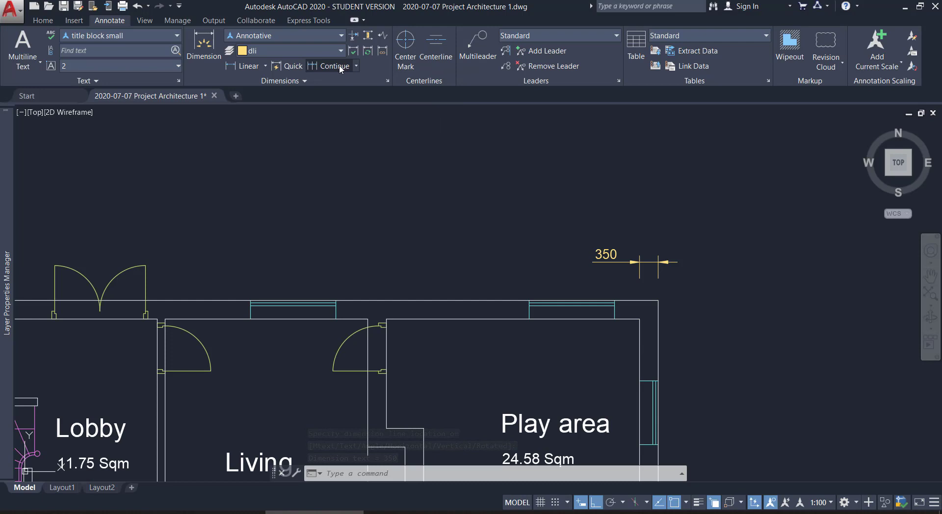
- Continue dimensioning along the top wall: 4750, 350, 3800, 150, 2700 and a final 350
{"action": "left_click", "coordinate": [339, 67]}
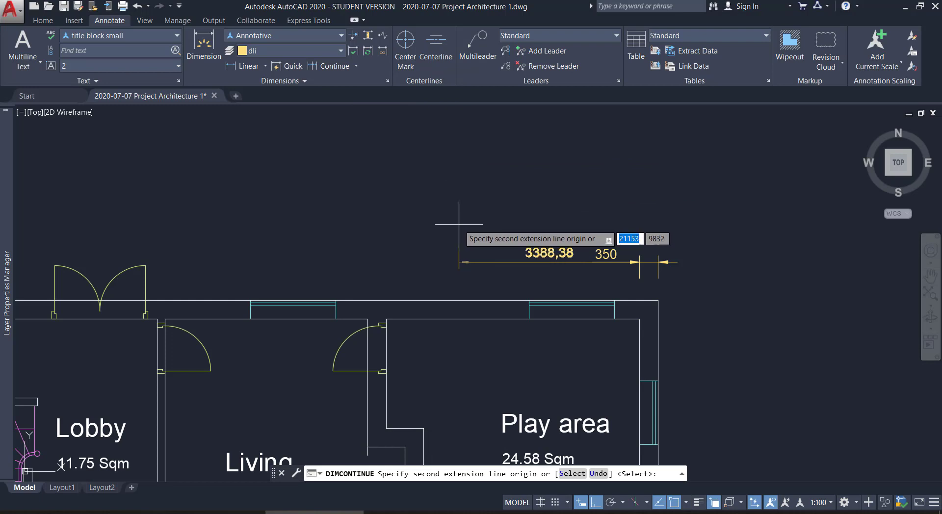
{"action": "left_click", "coordinate": [368, 320]}
{"action": "scroll", "coordinate": [371, 338], "scroll_direction": "up", "scroll_amount": 3}
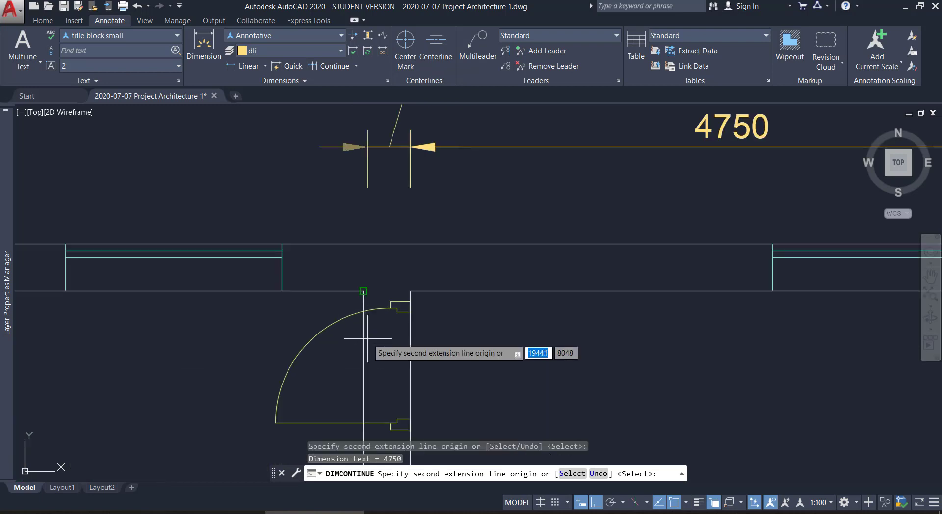
{"action": "left_click", "coordinate": [363, 293]}
{"action": "scroll", "coordinate": [363, 295], "scroll_direction": "down", "scroll_amount": 3}
{"action": "middle_click_drag", "start_coordinate": [231, 306], "coordinate": [506, 319]}
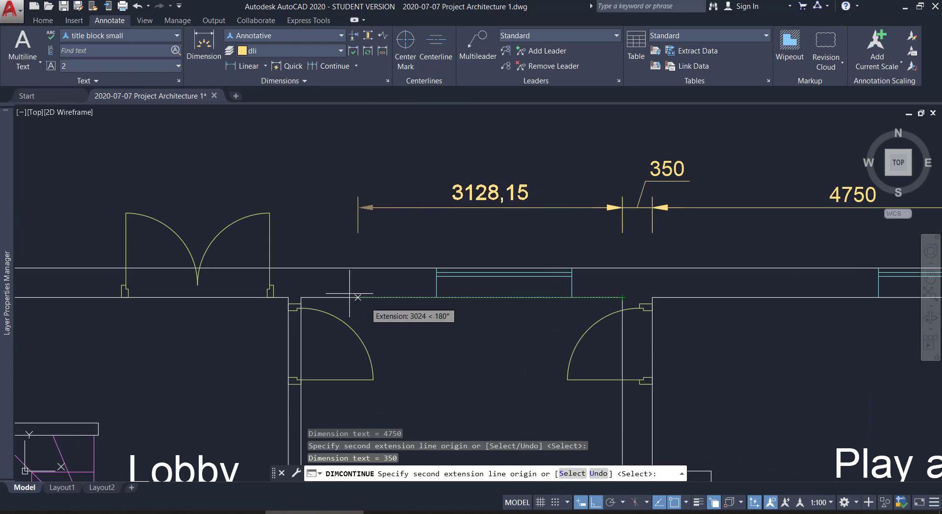
{"action": "left_click", "coordinate": [308, 289]}
{"action": "left_click", "coordinate": [297, 304]}
{"action": "scroll", "coordinate": [245, 304], "scroll_direction": "down", "scroll_amount": 2}
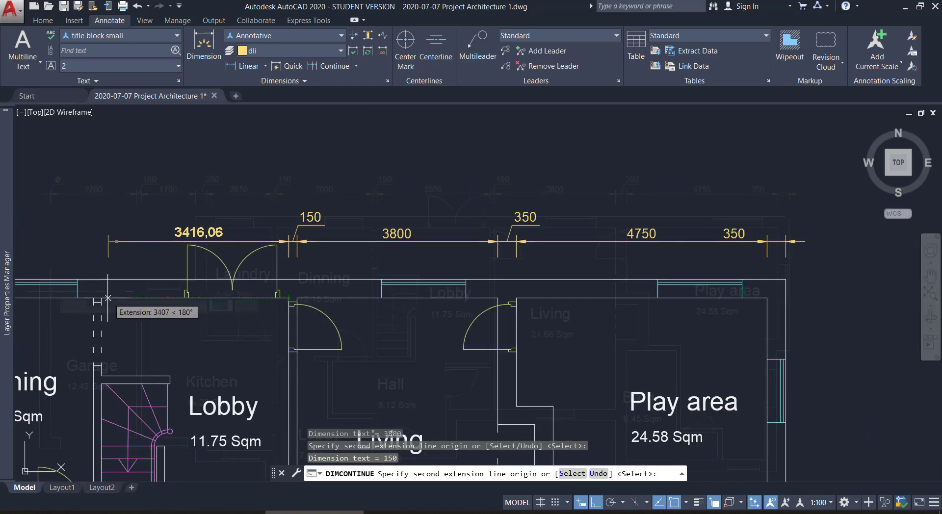
{"action": "scroll", "coordinate": [108, 305], "scroll_direction": "up", "scroll_amount": 3}
{"action": "left_click", "coordinate": [61, 266]}
{"action": "left_click", "coordinate": [60, 226]}
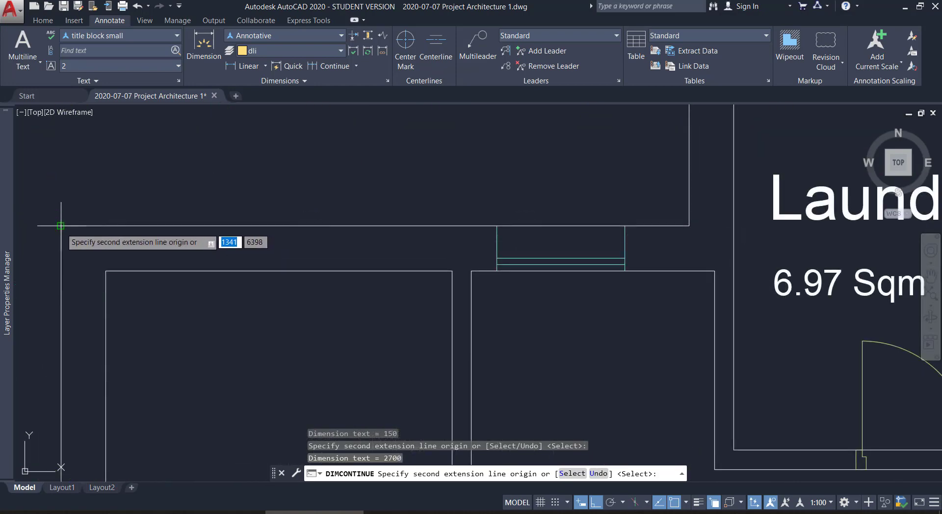
{"action": "scroll", "coordinate": [61, 229], "scroll_direction": "down", "scroll_amount": 5}
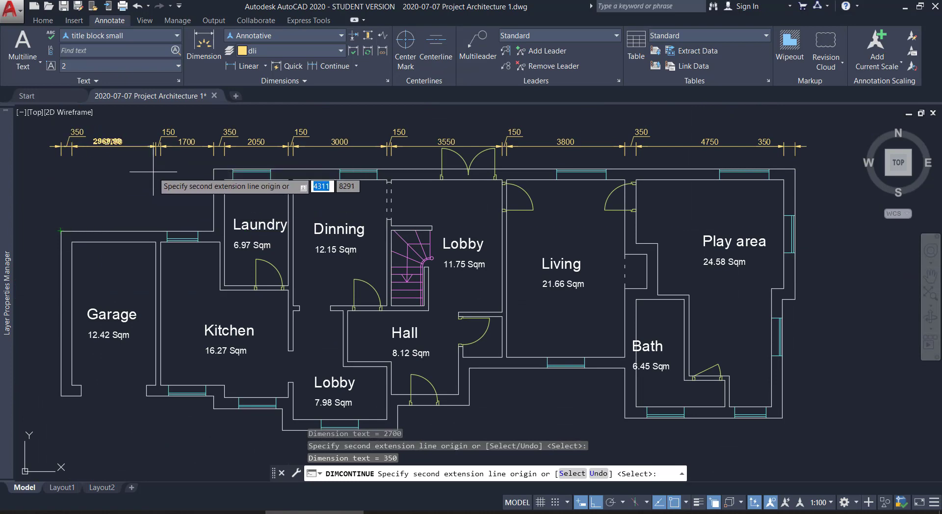
- Isolate the dli dimension layer by picking the 2050 dimension
{"action": "key", "text": "Escape"}
{"action": "middle_click_drag", "start_coordinate": [602, 165], "coordinate": [612, 259]}
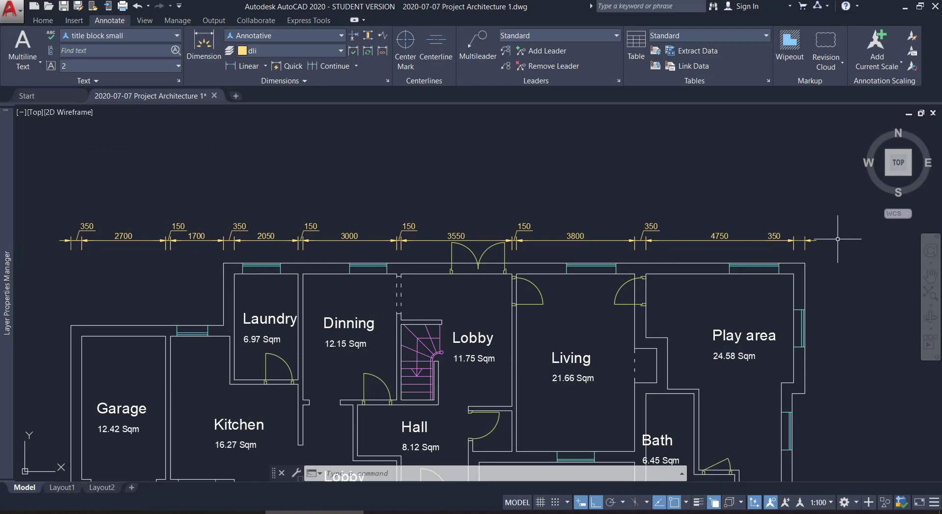
{"action": "scroll", "coordinate": [721, 205], "scroll_direction": "down", "scroll_amount": 2}
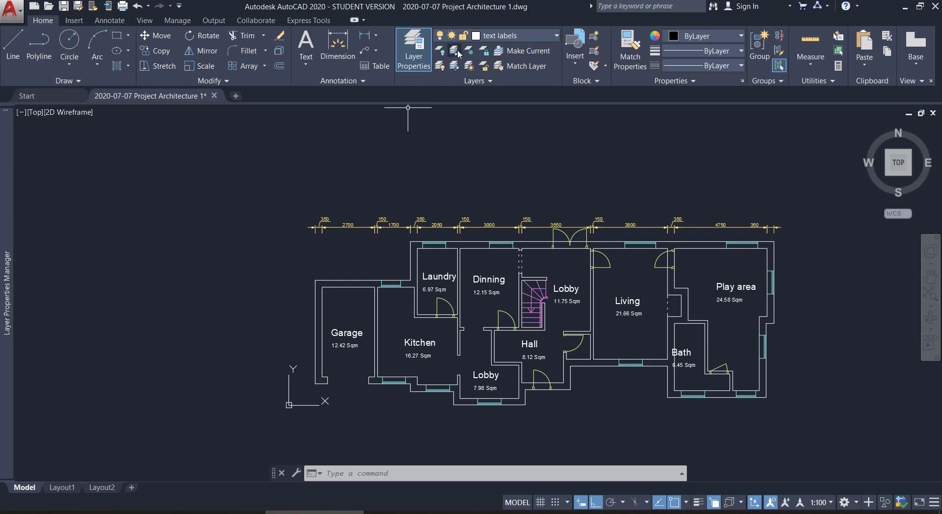
{"action": "left_click", "coordinate": [455, 51]}
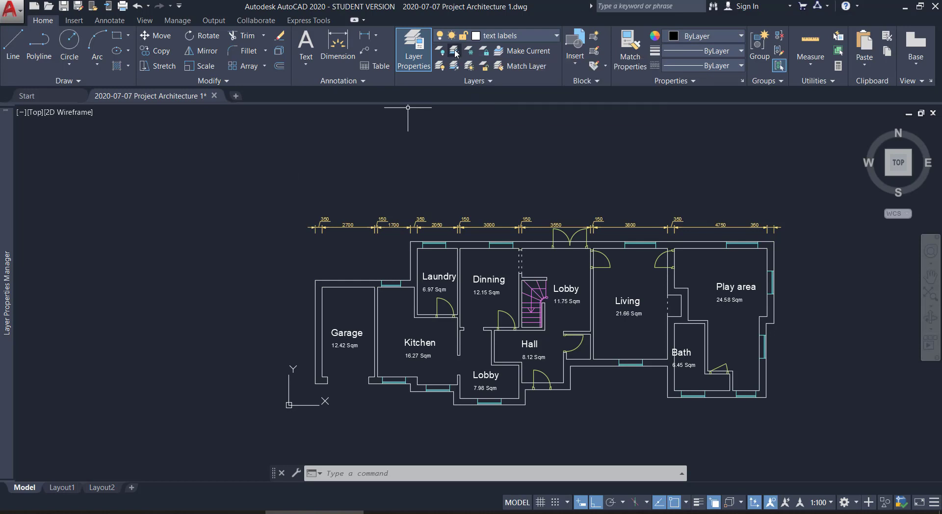
{"action": "left_click", "coordinate": [459, 224]}
{"action": "key", "text": "Return"}
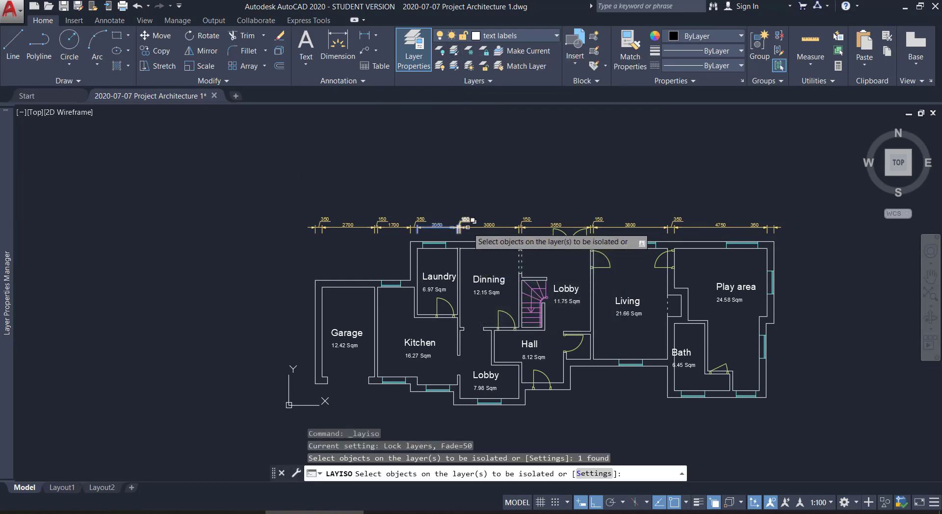
{"action": "key", "text": "Return"}
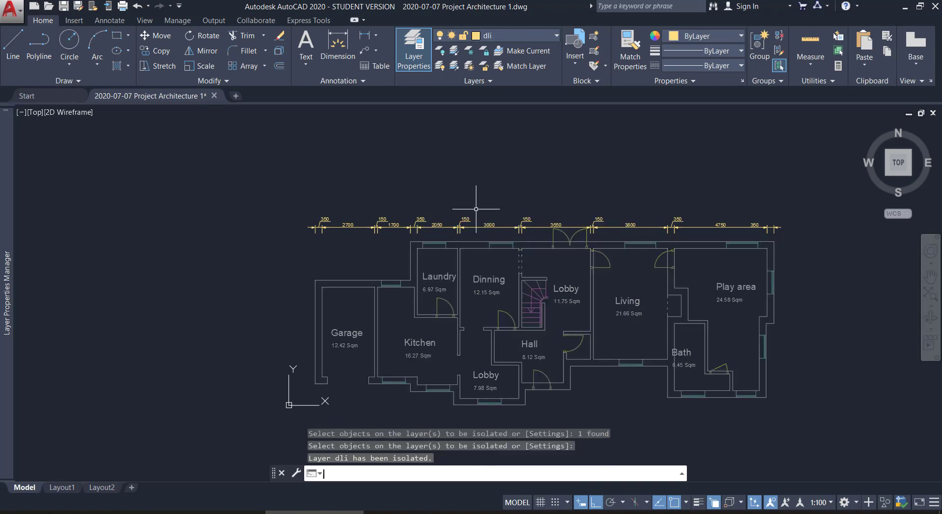
{"action": "key", "text": "Escape"}
- Move the top row of dimensions upward from a wall corner, further above the walls
{"action": "type", "text": "m"}
{"action": "key", "text": "Return"}
{"action": "left_click", "coordinate": [804, 295]}
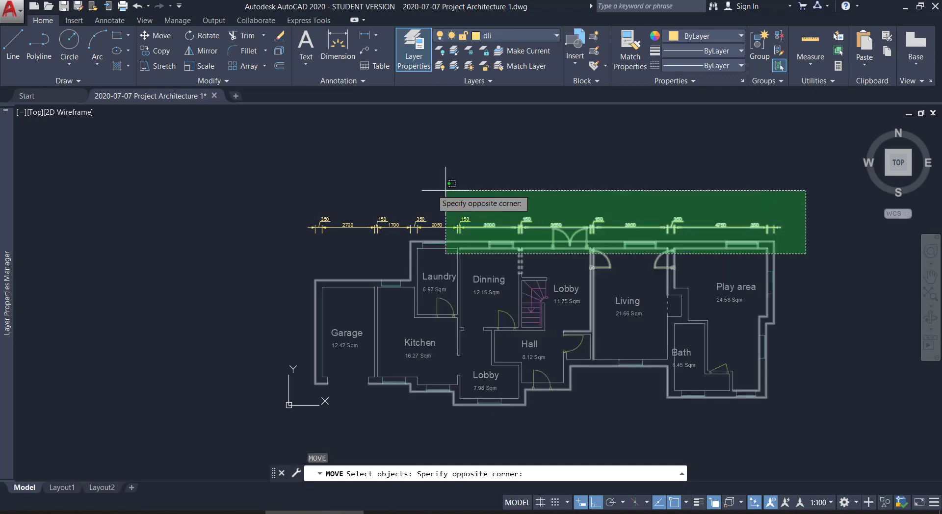
{"action": "left_click", "coordinate": [243, 196]}
{"action": "key", "text": "Return"}
{"action": "scroll", "coordinate": [817, 223], "scroll_direction": "up", "scroll_amount": 6}
{"action": "left_click", "coordinate": [625, 297]}
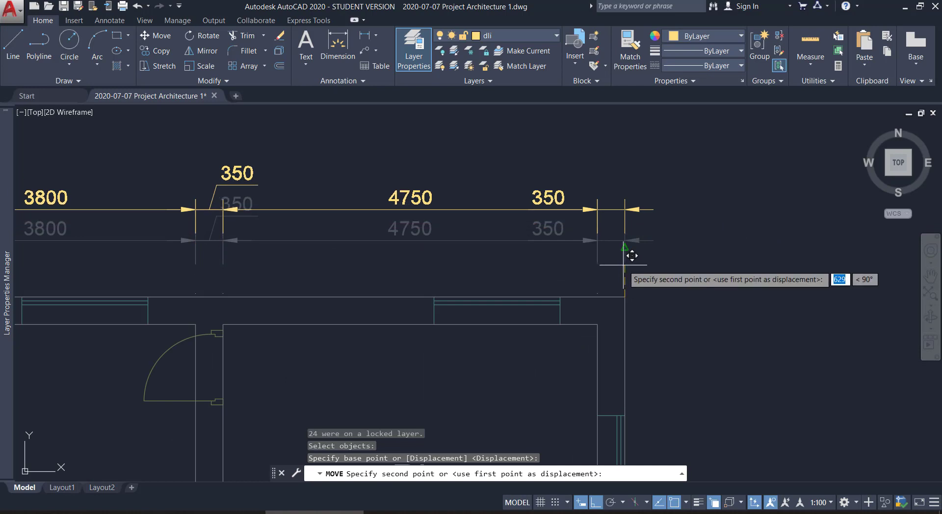
{"action": "left_click", "coordinate": [625, 248]}
{"action": "scroll", "coordinate": [722, 243], "scroll_direction": "down", "scroll_amount": 6}
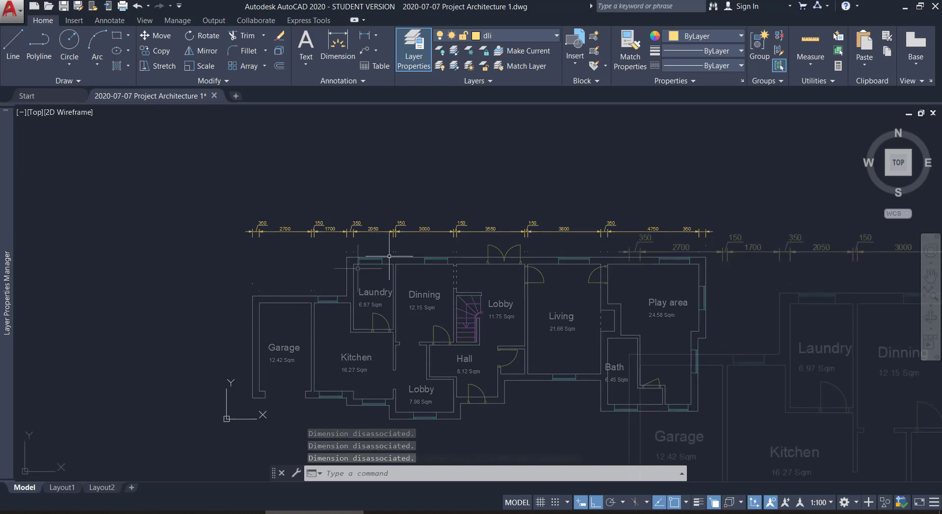
- Set DIMLAYER to dli so new dimensions go on that layer
{"action": "type", "text": "dIMLAYER"}
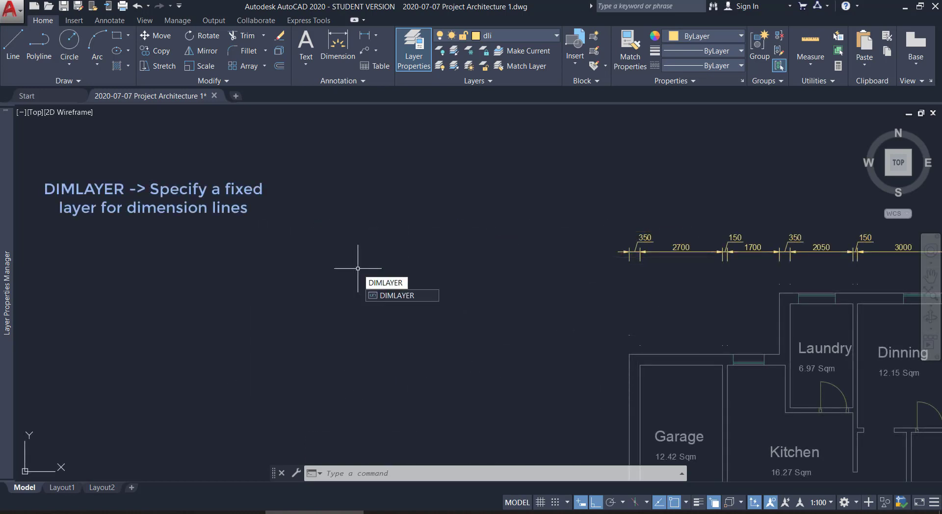
{"action": "key", "text": "Return"}
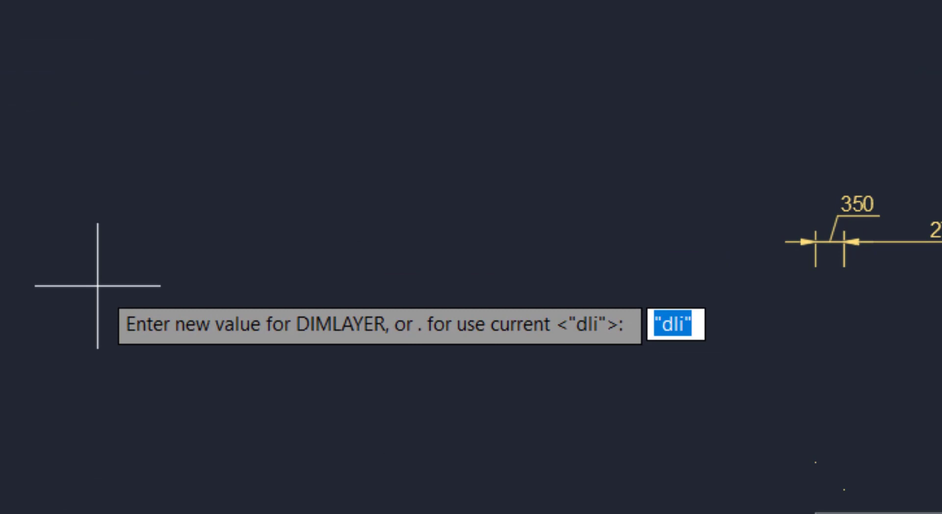
{"action": "key", "text": "Return"}
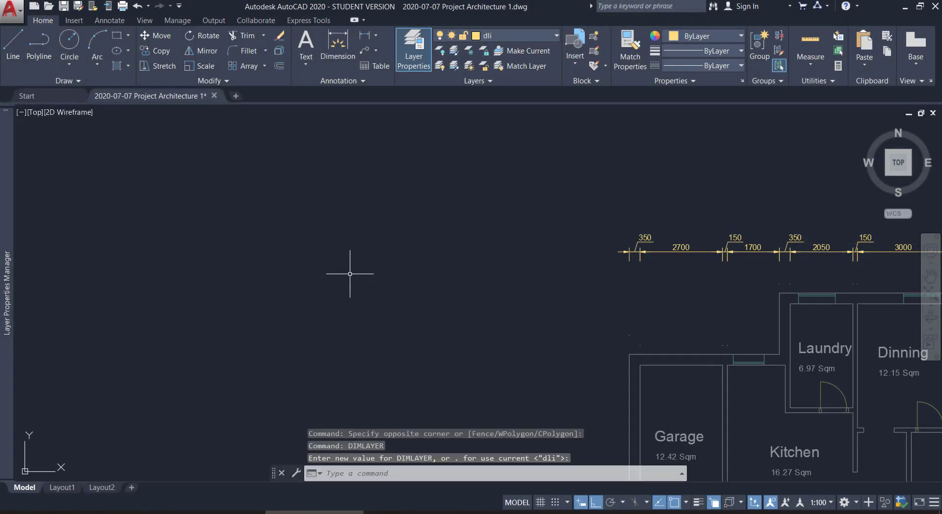
- Make windows current and draw a 2255.64 test dimension to check it lands on dli
{"action": "left_click", "coordinate": [532, 34]}
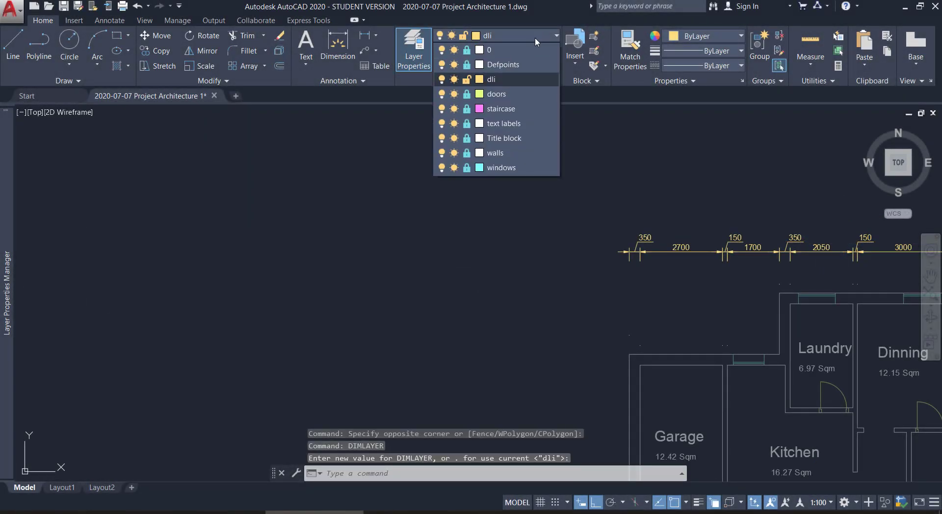
{"action": "type", "text": "dli"}
{"action": "left_click", "coordinate": [506, 167]}
{"action": "key", "text": "Return"}
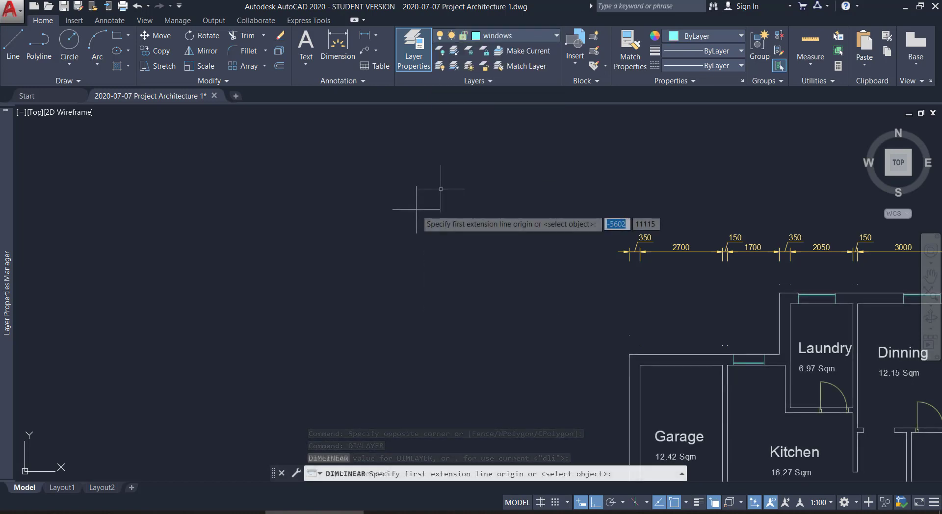
{"action": "left_click", "coordinate": [388, 221]}
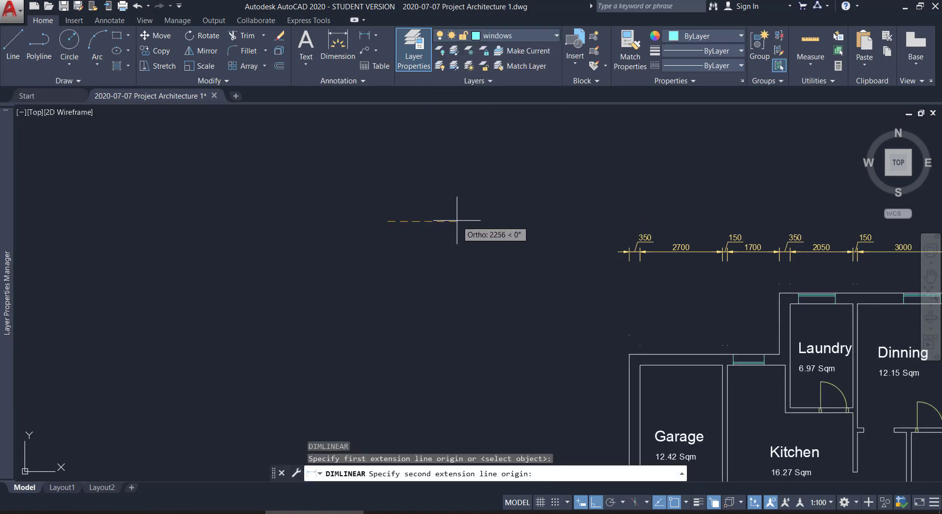
{"action": "left_click", "coordinate": [457, 221]}
{"action": "left_click", "coordinate": [459, 202]}
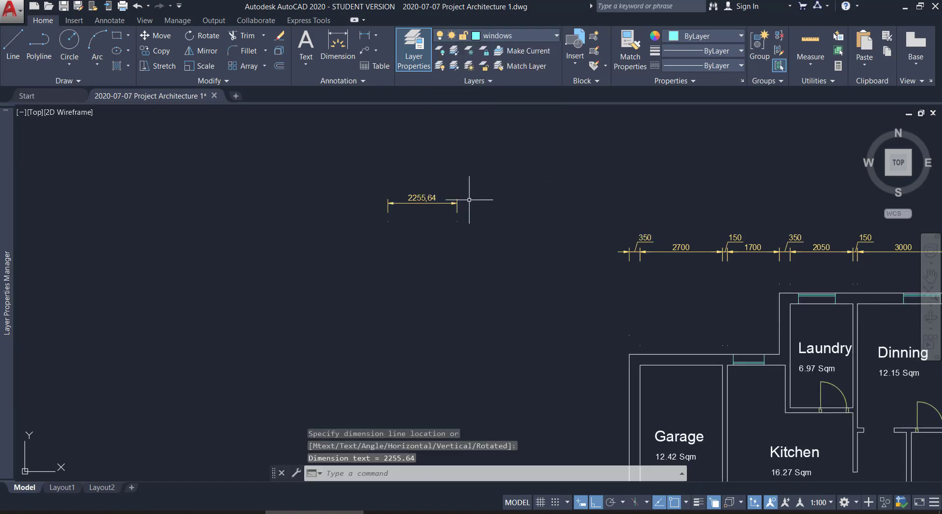
{"action": "mouse_move", "coordinate": [457, 204]}
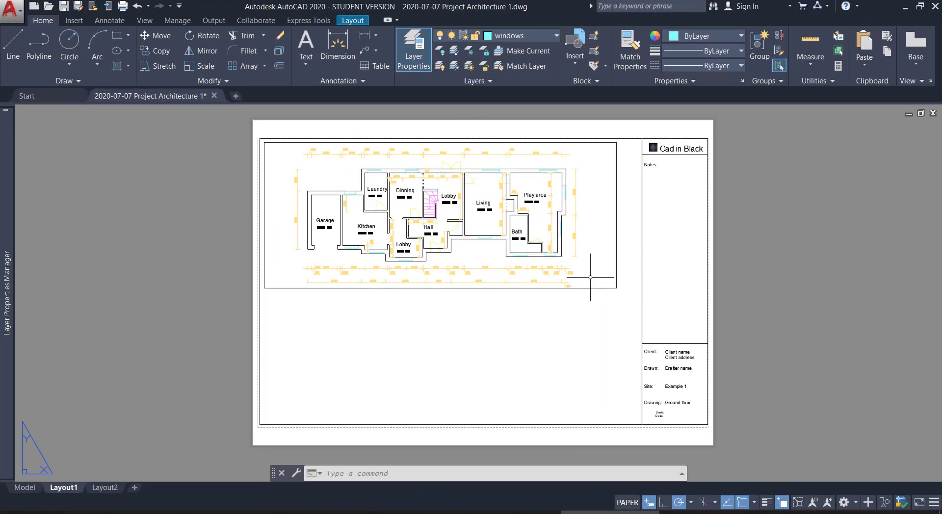
- Activate the floor plan viewport and set its scale to 1:100
{"action": "double_click", "coordinate": [489, 264]}
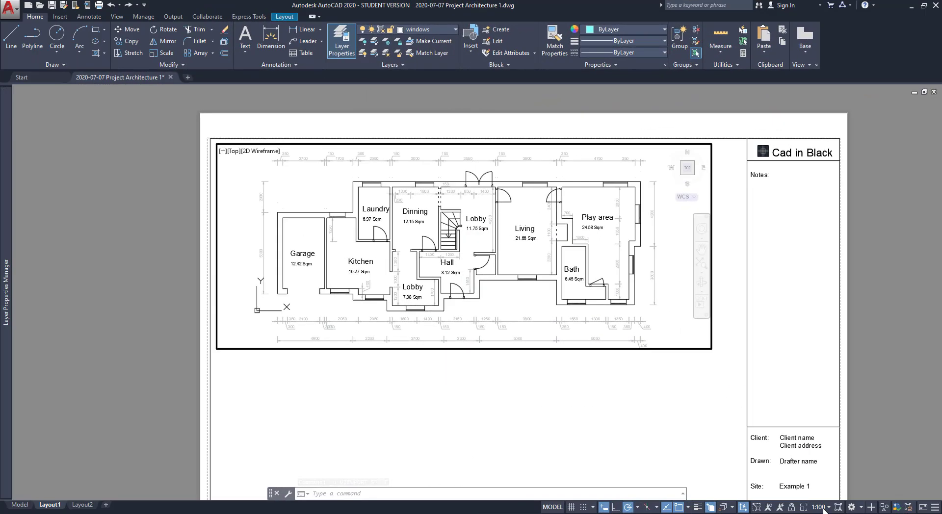
{"action": "left_click", "coordinate": [824, 509]}
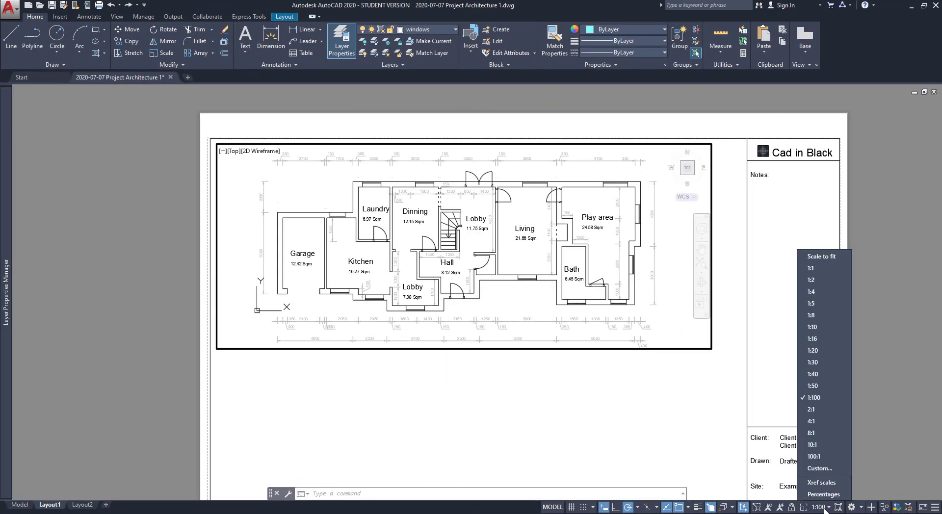
{"action": "left_click", "coordinate": [827, 387]}
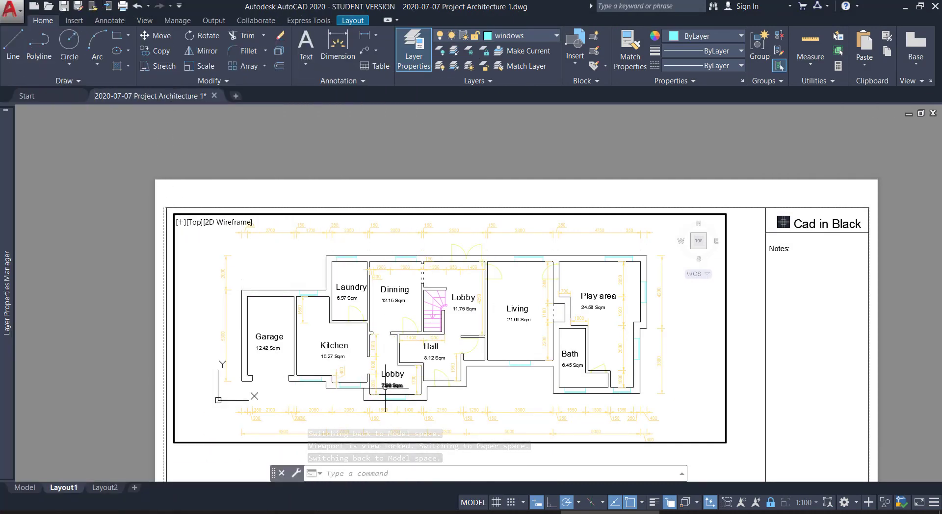
{"action": "scroll", "coordinate": [384, 423], "scroll_direction": "up", "scroll_amount": 10}
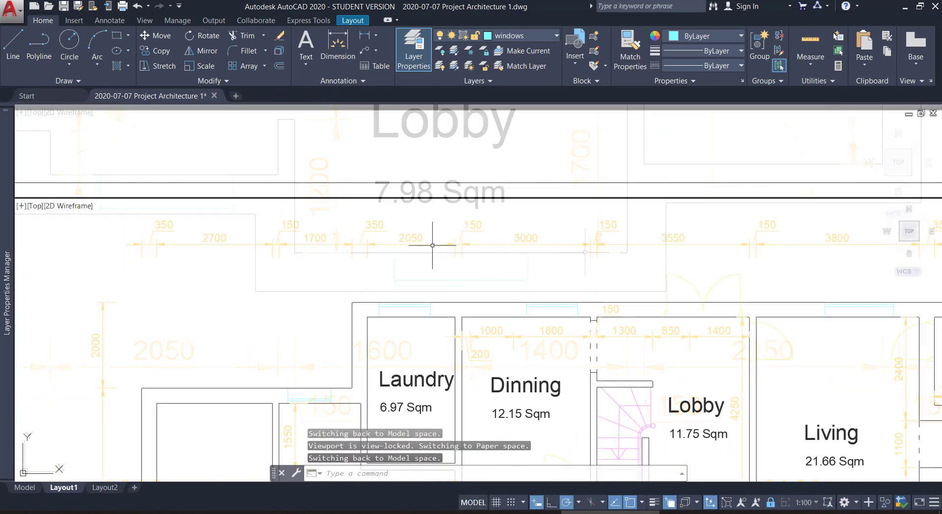
- Select all dimensions similar to the 2050 dimension and send them to back
{"action": "left_click", "coordinate": [433, 244]}
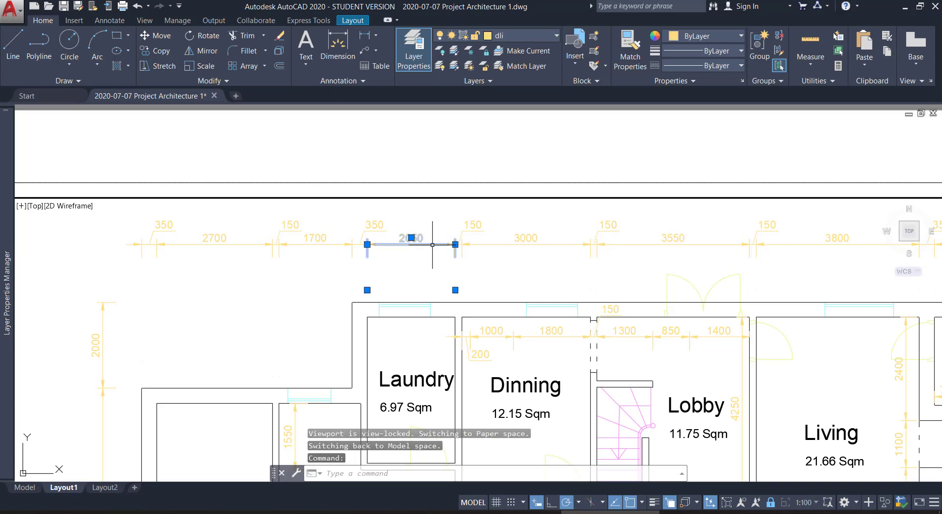
{"action": "right_click", "coordinate": [433, 244]}
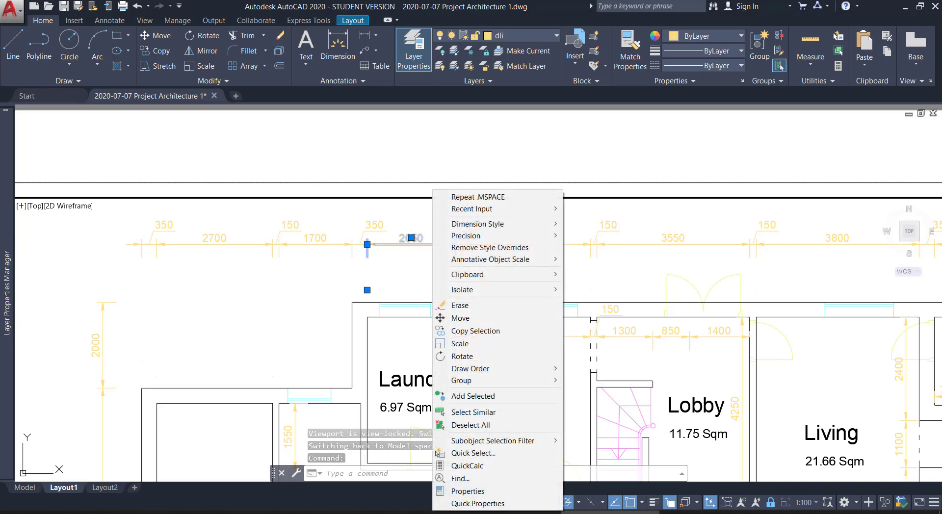
{"action": "left_click", "coordinate": [457, 414]}
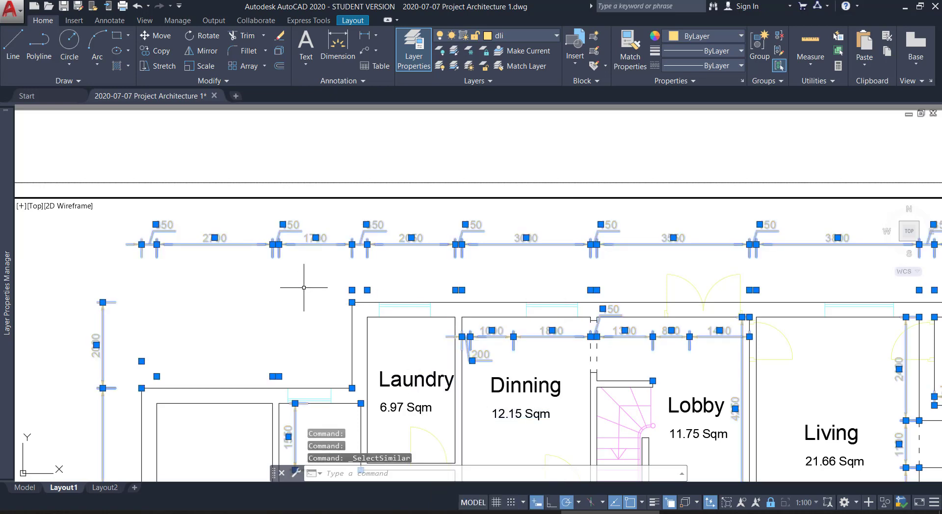
{"action": "scroll", "coordinate": [302, 292], "scroll_direction": "down", "scroll_amount": 5}
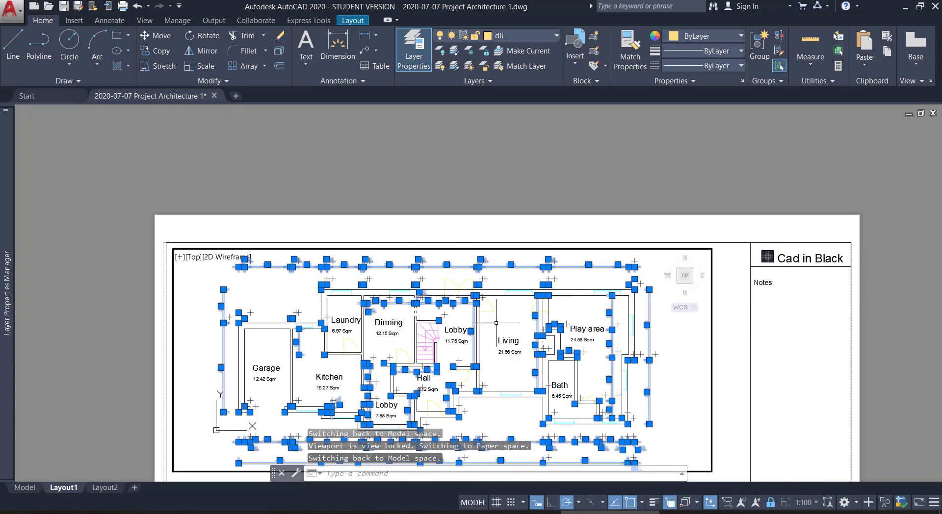
{"action": "right_click", "coordinate": [496, 323]}
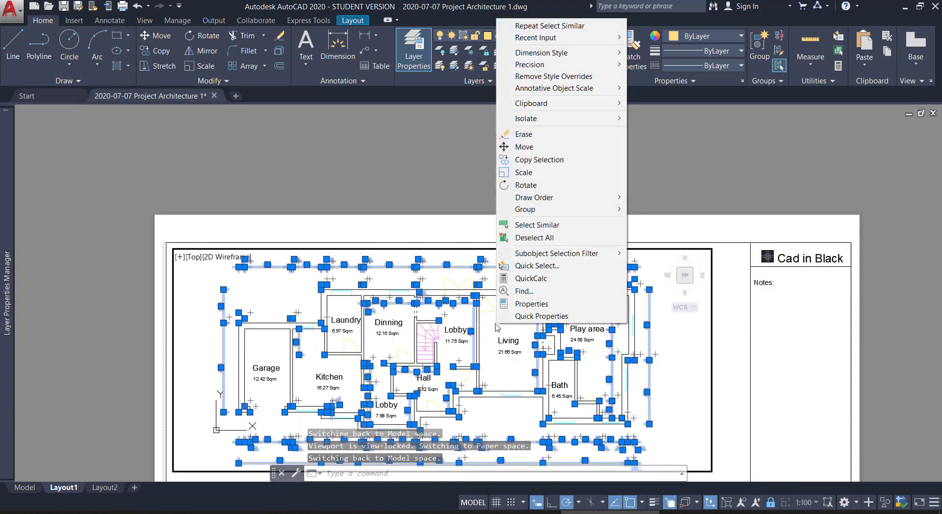
{"action": "mouse_move", "coordinate": [590, 201]}
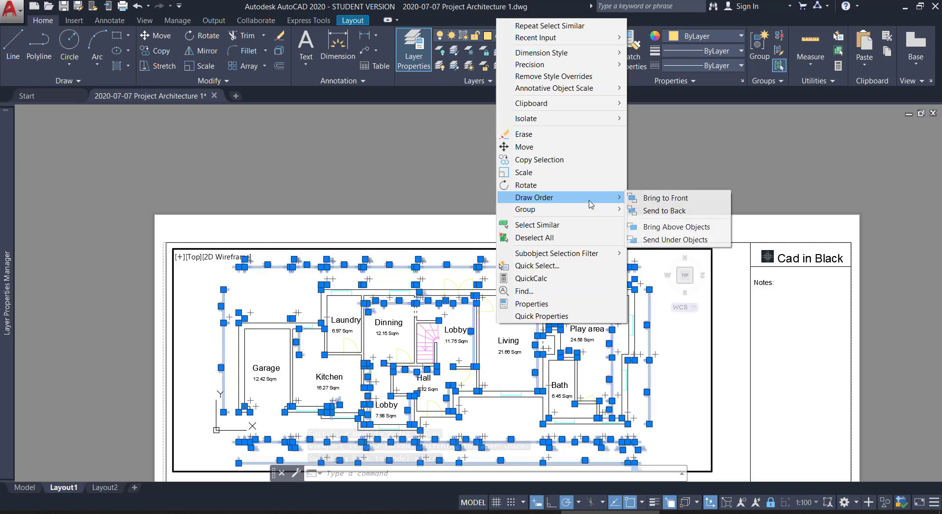
{"action": "left_click", "coordinate": [675, 211]}
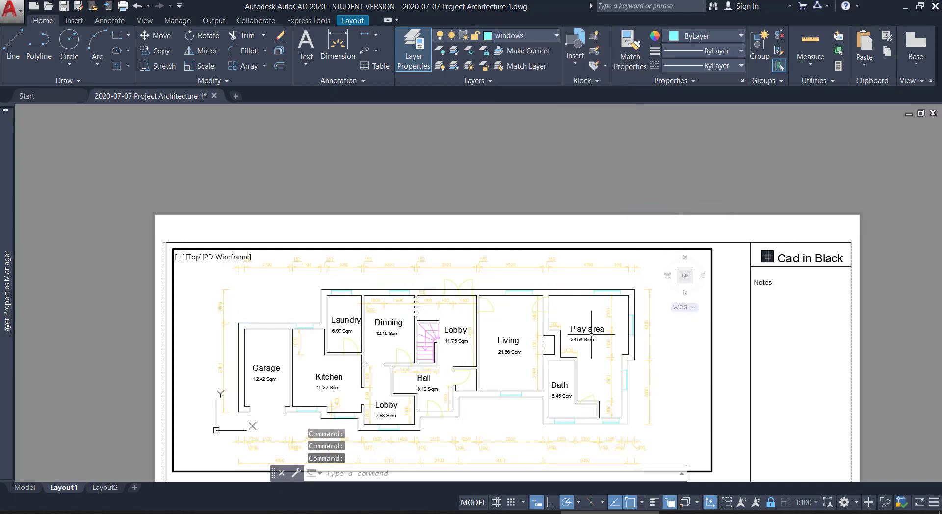
{"action": "scroll", "coordinate": [552, 370], "scroll_direction": "up", "scroll_amount": 5}
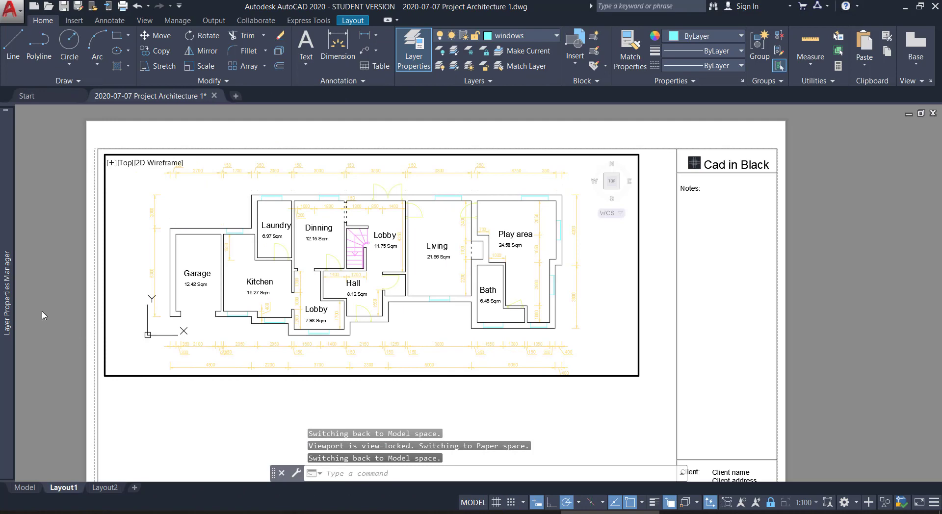
- Give the dli layer viewport colour 254 and the windows layer viewport colour white
{"action": "mouse_move", "coordinate": [10, 294]}
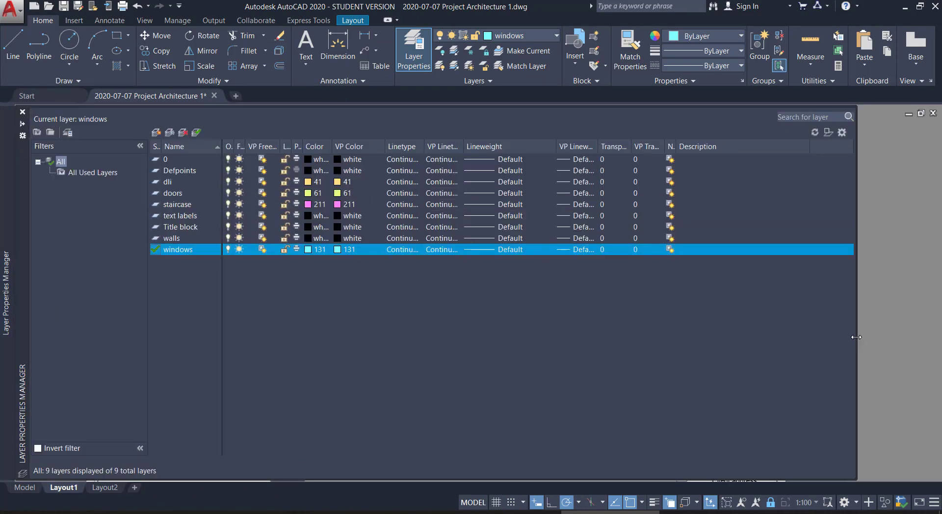
{"action": "left_click_drag", "start_coordinate": [856, 332], "coordinate": [703, 328]}
{"action": "left_click_drag", "start_coordinate": [460, 333], "coordinate": [379, 331]}
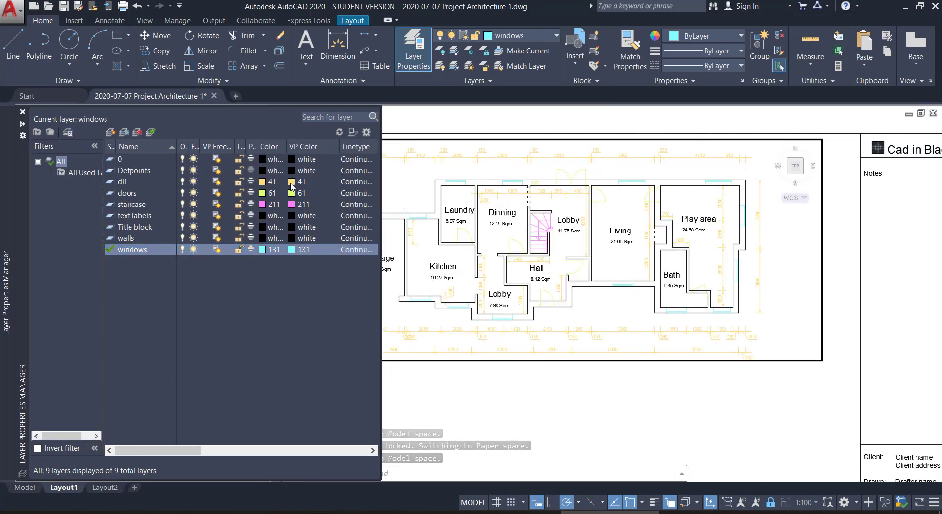
{"action": "left_click", "coordinate": [291, 182]}
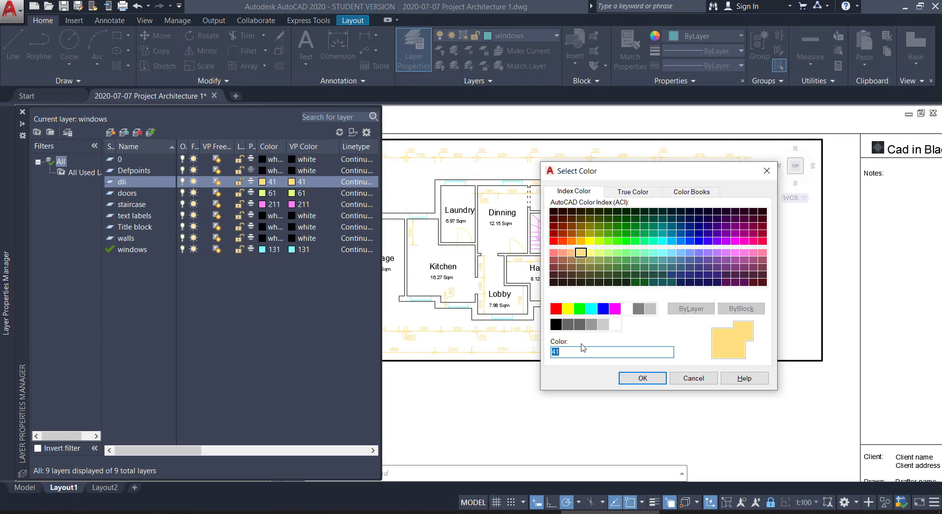
{"action": "double_click", "coordinate": [604, 324]}
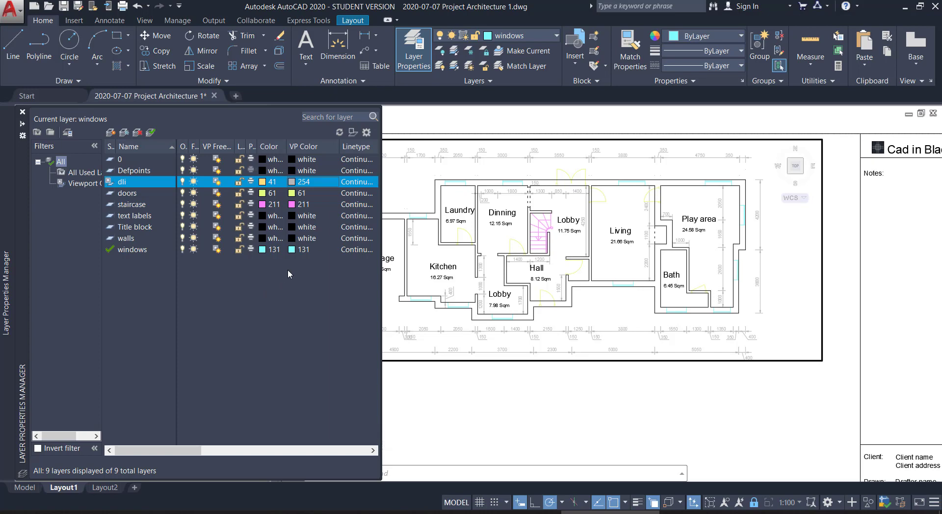
{"action": "left_click", "coordinate": [292, 250]}
{"action": "left_click", "coordinate": [292, 251]}
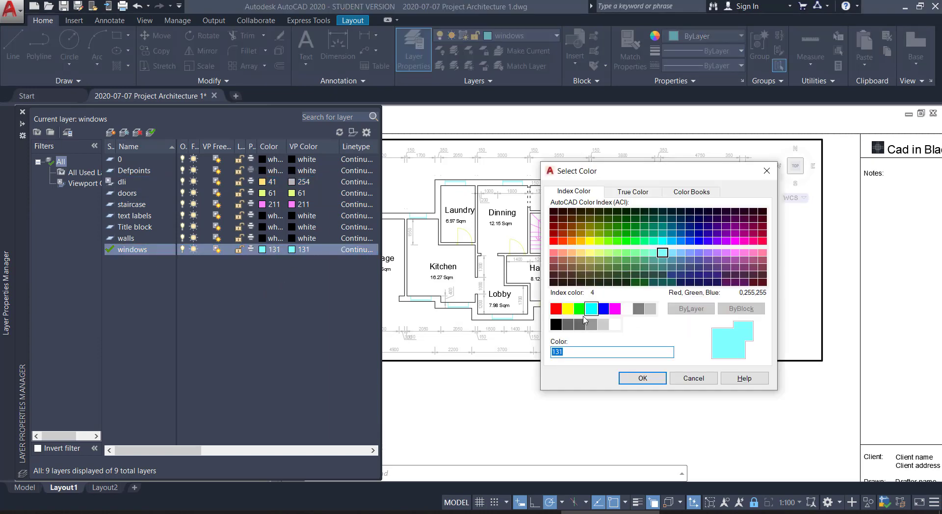
{"action": "left_click", "coordinate": [625, 313]}
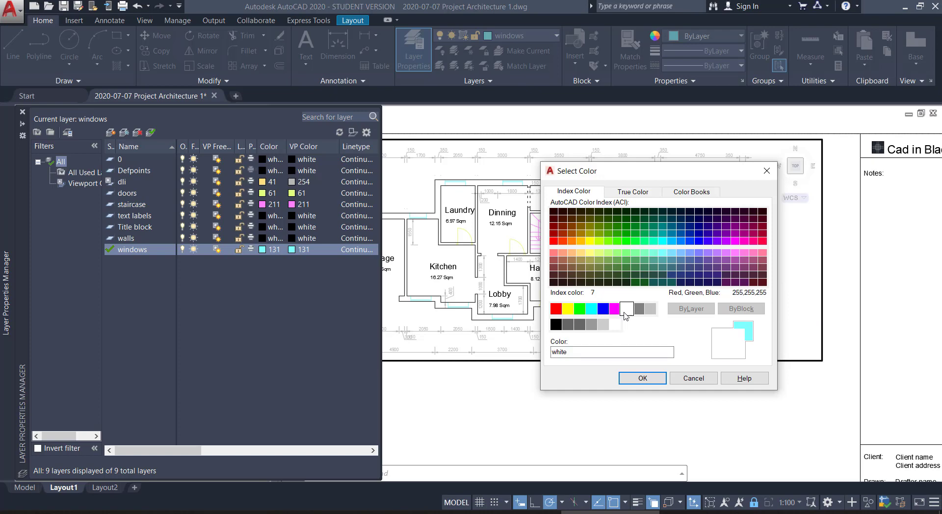
{"action": "left_click", "coordinate": [643, 379]}
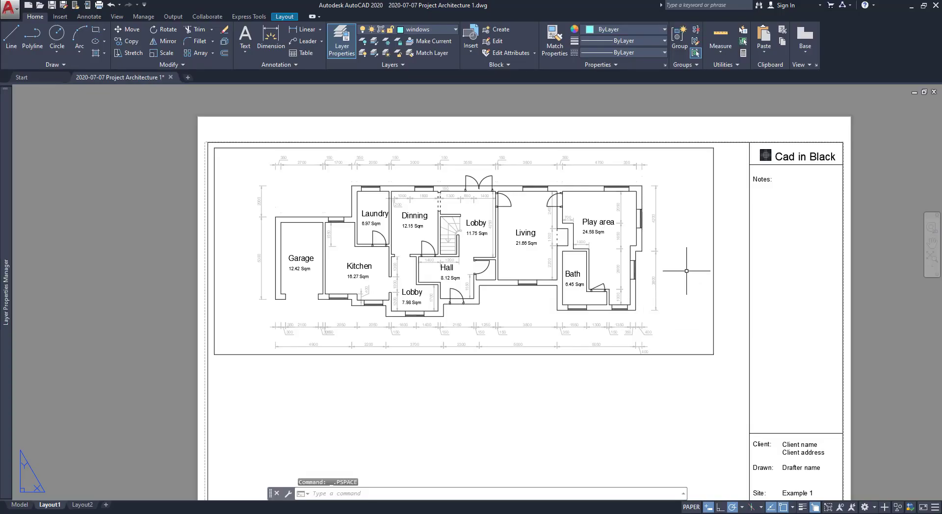
- Recentre the sheet and rename the Layout1 tab to 'Ground Floor A3'
{"action": "double_click", "coordinate": [687, 271]}
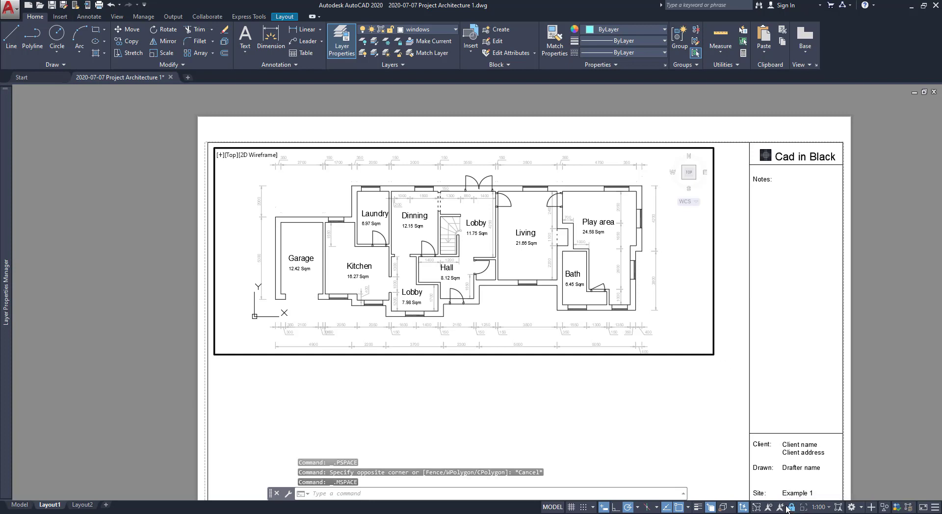
{"action": "scroll", "coordinate": [690, 325], "scroll_direction": "down", "scroll_amount": 5}
{"action": "scroll", "coordinate": [690, 324], "scroll_direction": "up", "scroll_amount": 3}
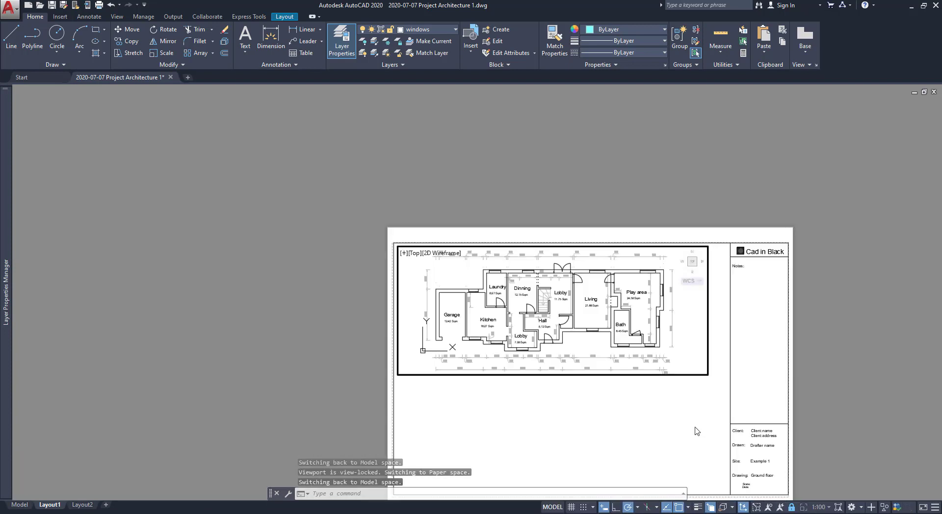
{"action": "middle_click_drag", "start_coordinate": [691, 325], "coordinate": [558, 279]}
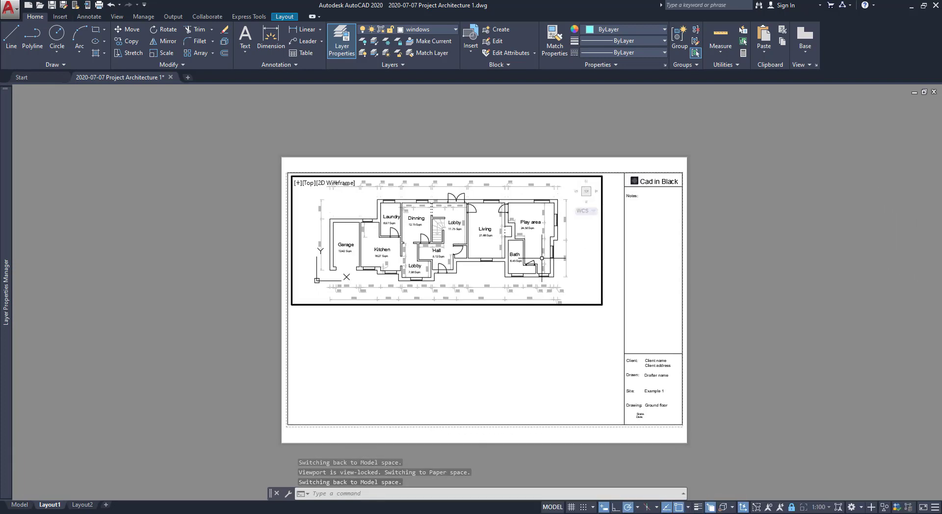
{"action": "scroll", "coordinate": [542, 258], "scroll_direction": "up", "scroll_amount": 2}
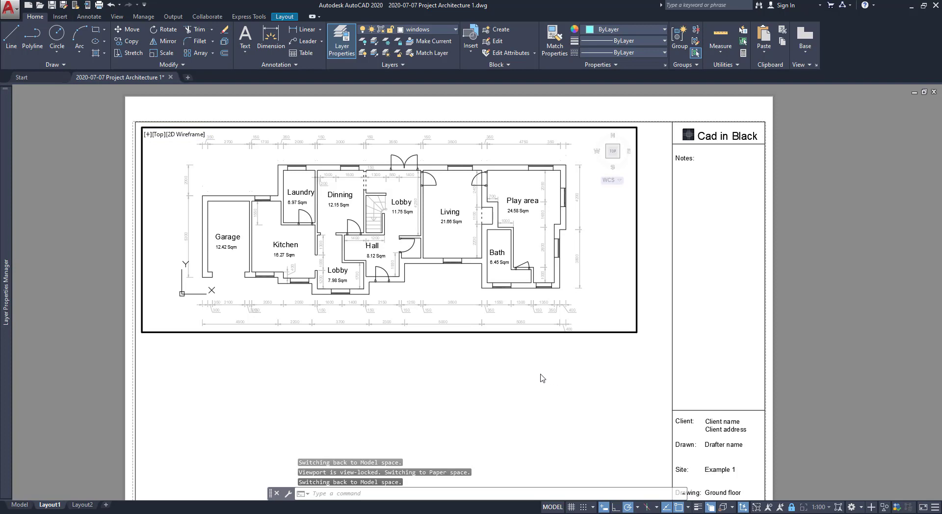
{"action": "right_click", "coordinate": [57, 507]}
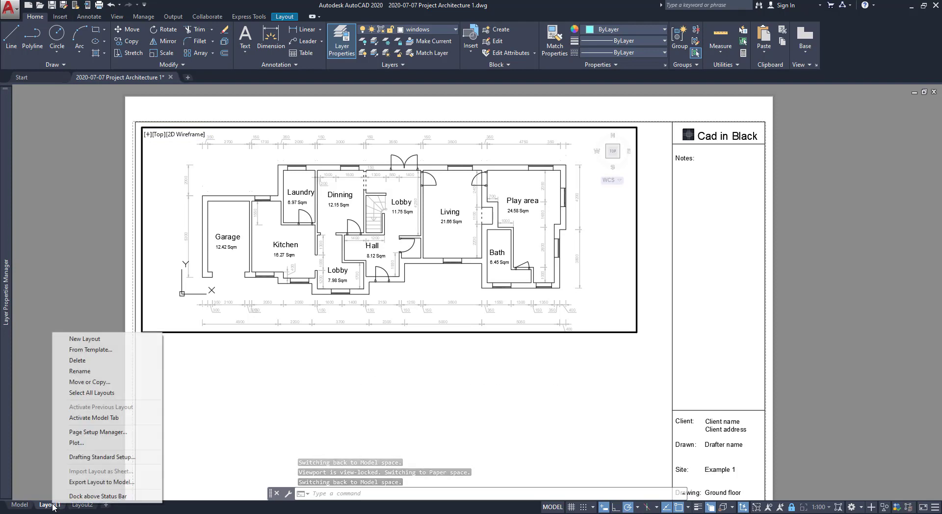
{"action": "left_click", "coordinate": [122, 372]}
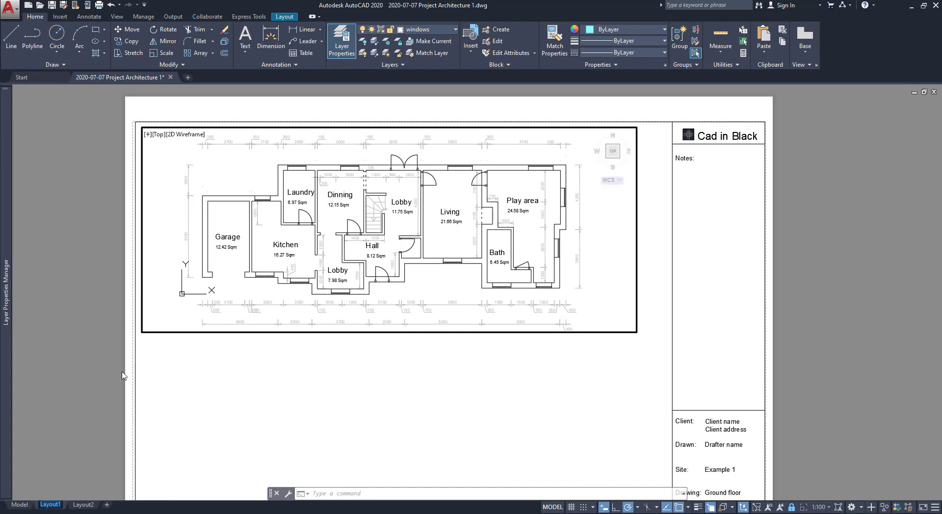
{"action": "type", "text": "Ground Floor A3"}
{"action": "key", "text": "Return"}
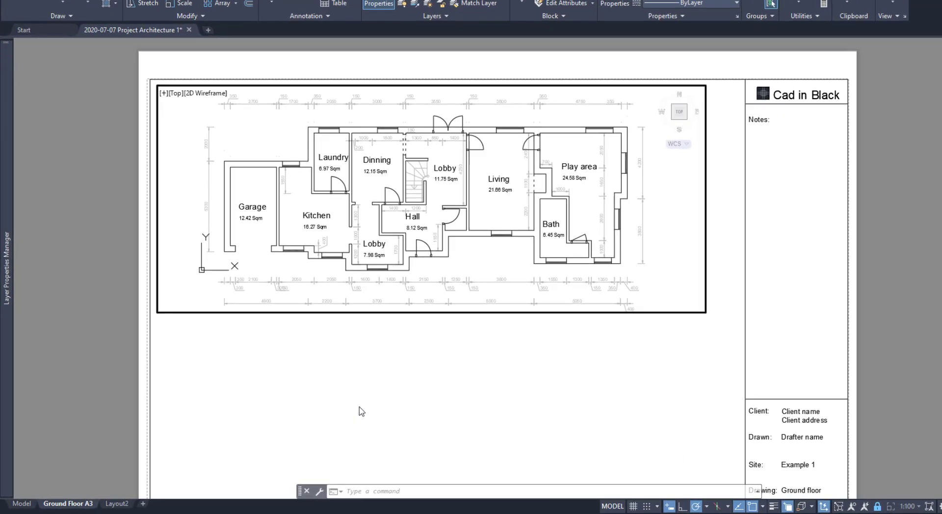